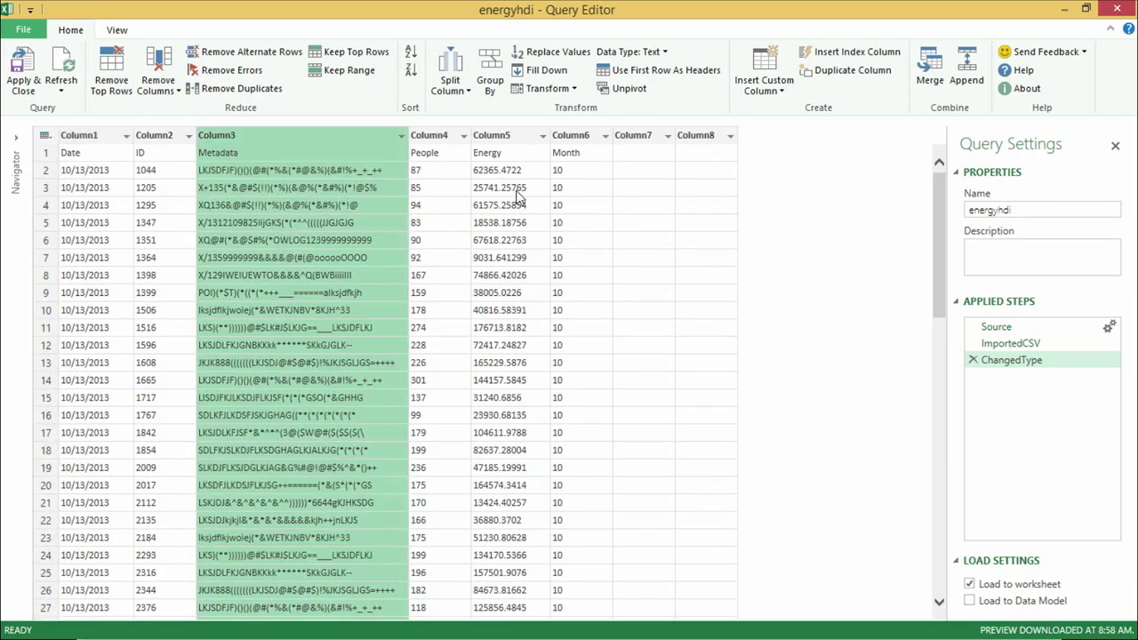
Remove the Column3 metadata column and the empty Column7 and Column8, and use the first row as headers
{"action": "left_click", "coordinate": [649, 139], "text": "ctrl"}
{"action": "left_click", "coordinate": [702, 138], "text": "ctrl"}
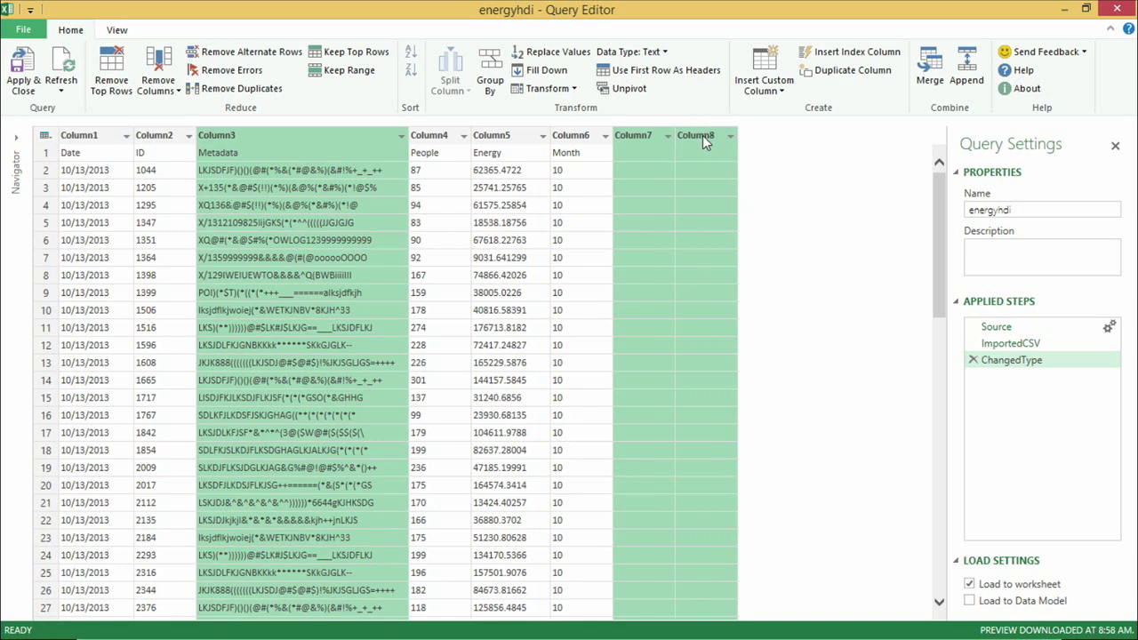
{"action": "right_click", "coordinate": [703, 135]}
{"action": "left_click", "coordinate": [731, 147]}
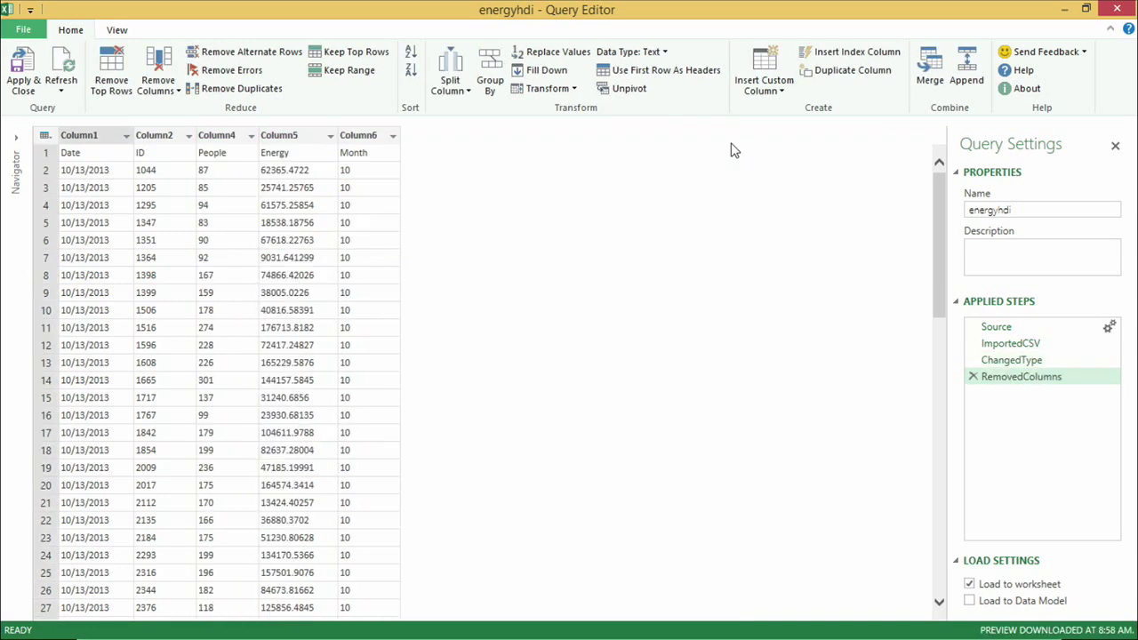
{"action": "left_click", "coordinate": [43, 138]}
{"action": "left_click", "coordinate": [84, 147]}
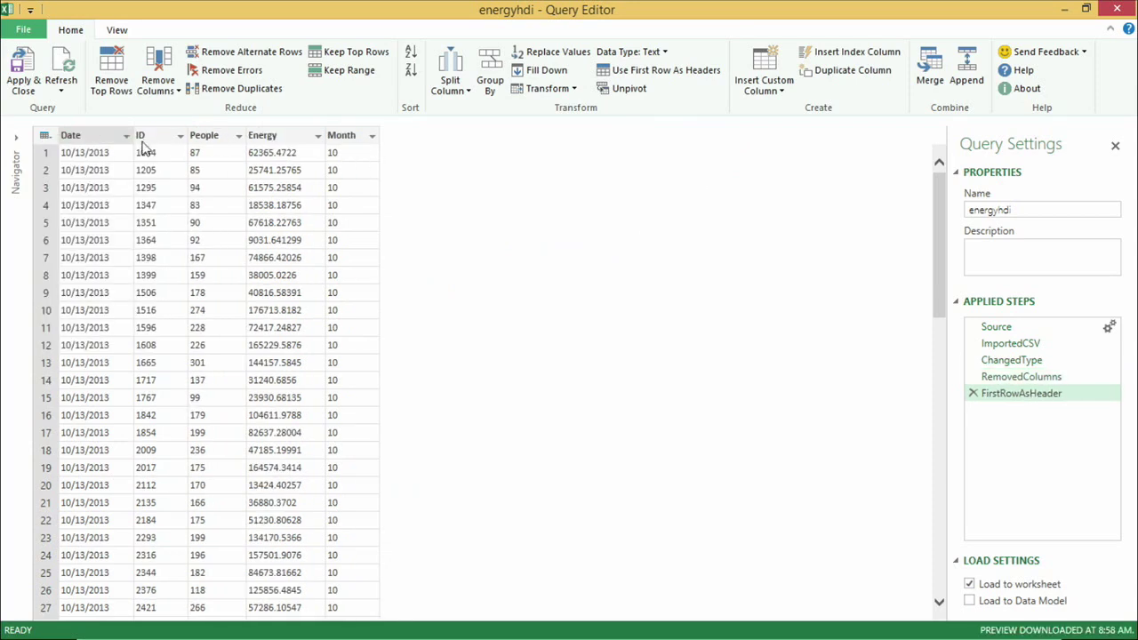
Change the data type of the Date column to Date
{"action": "right_click", "coordinate": [107, 137]}
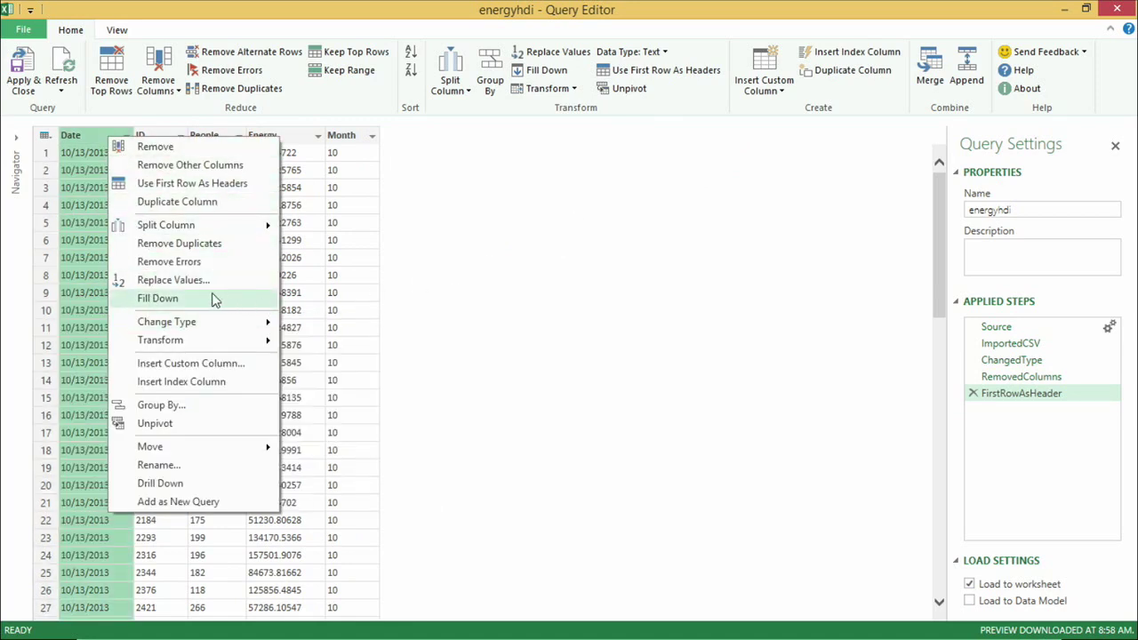
{"action": "mouse_move", "coordinate": [190, 325]}
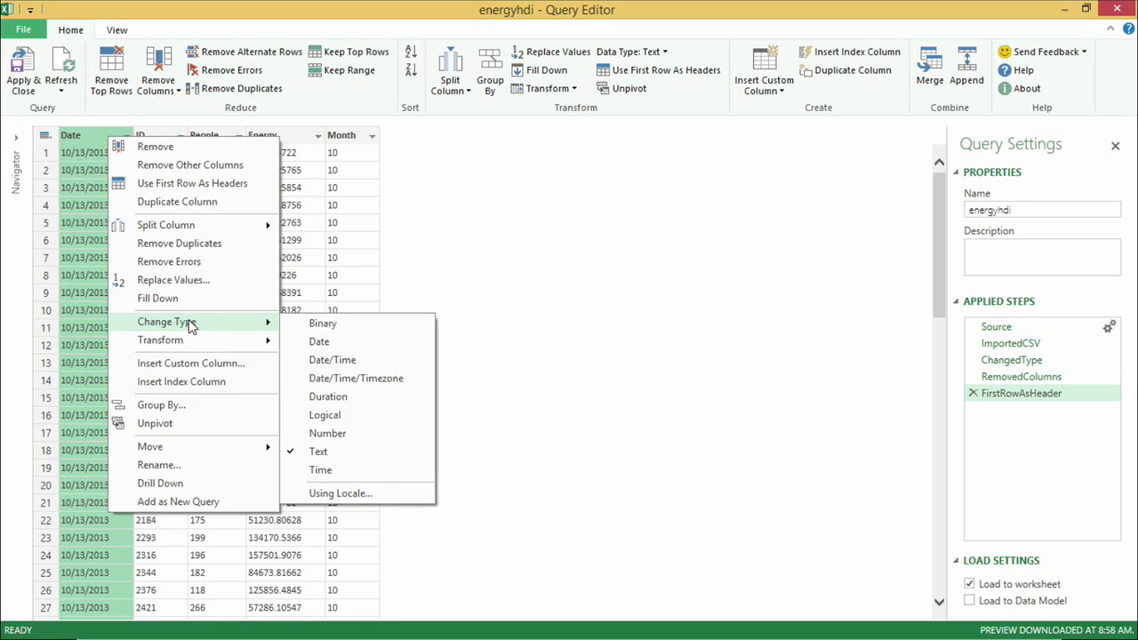
{"action": "left_click", "coordinate": [320, 343]}
Change the ID, People, Energy and Month columns to the Number type, and apply the query to load it into the worksheet
{"action": "left_click", "coordinate": [153, 137]}
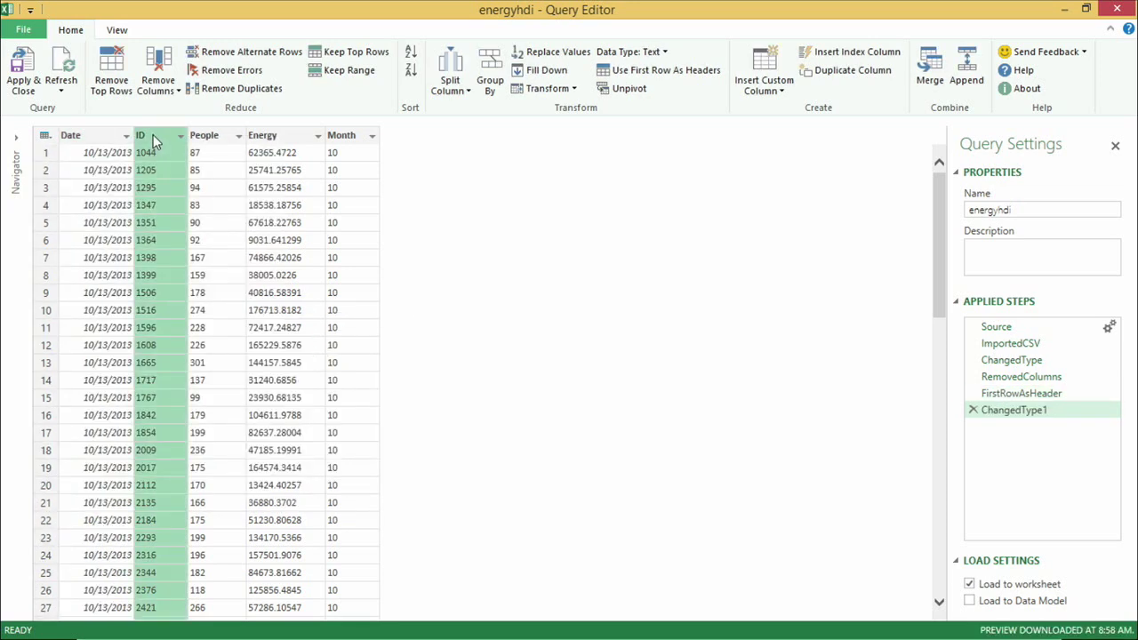
{"action": "left_click", "coordinate": [341, 135], "text": "shift"}
{"action": "right_click", "coordinate": [342, 136]}
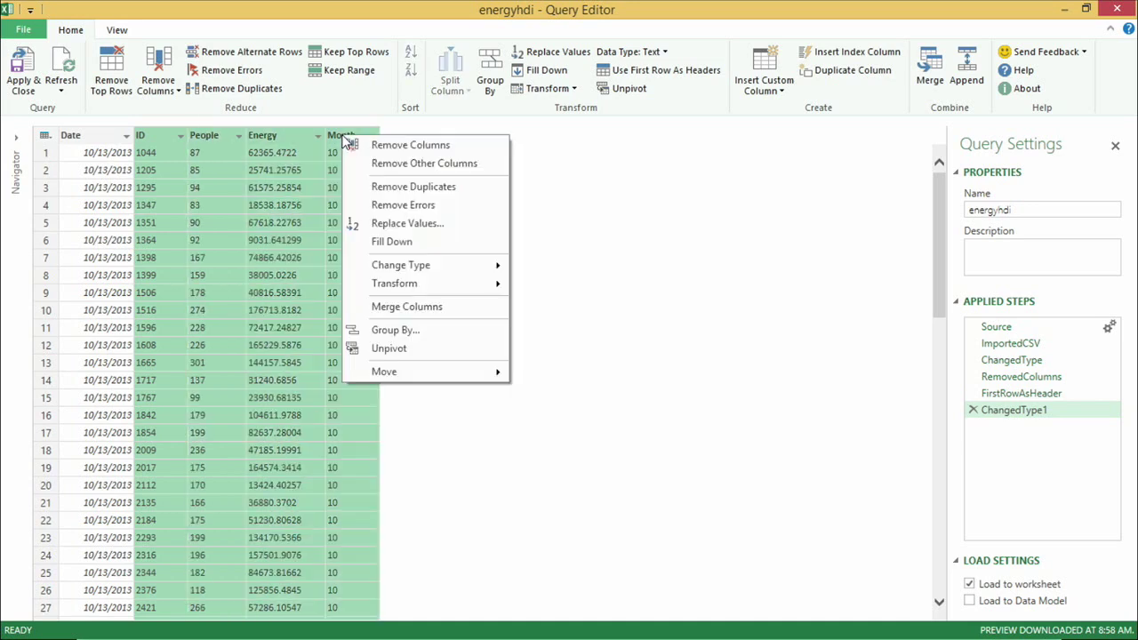
{"action": "mouse_move", "coordinate": [491, 269]}
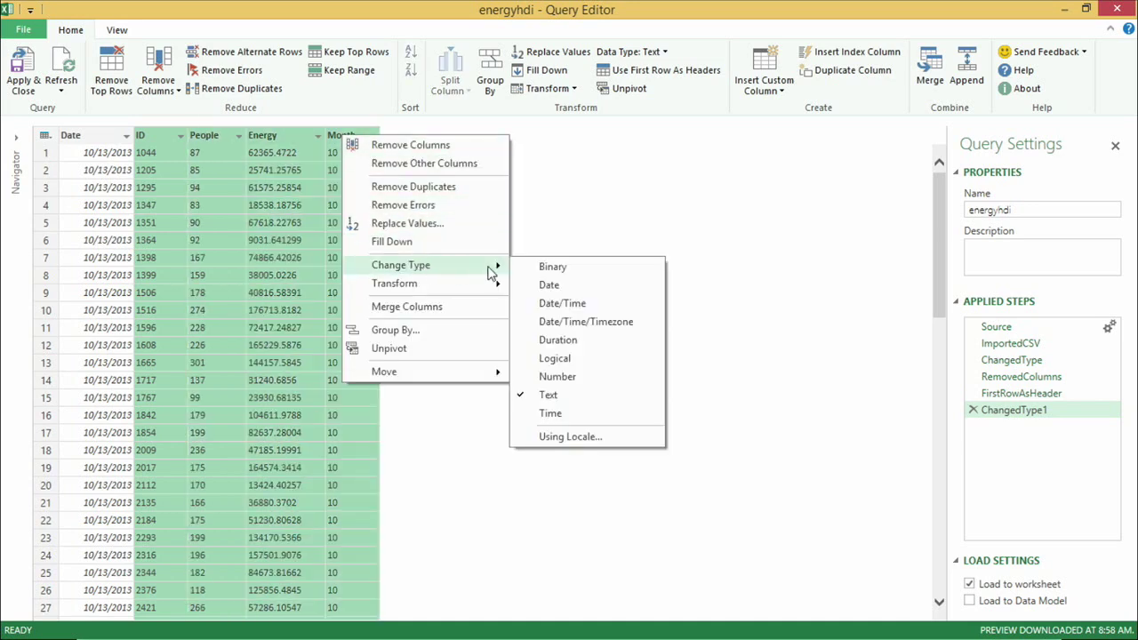
{"action": "left_click", "coordinate": [567, 382]}
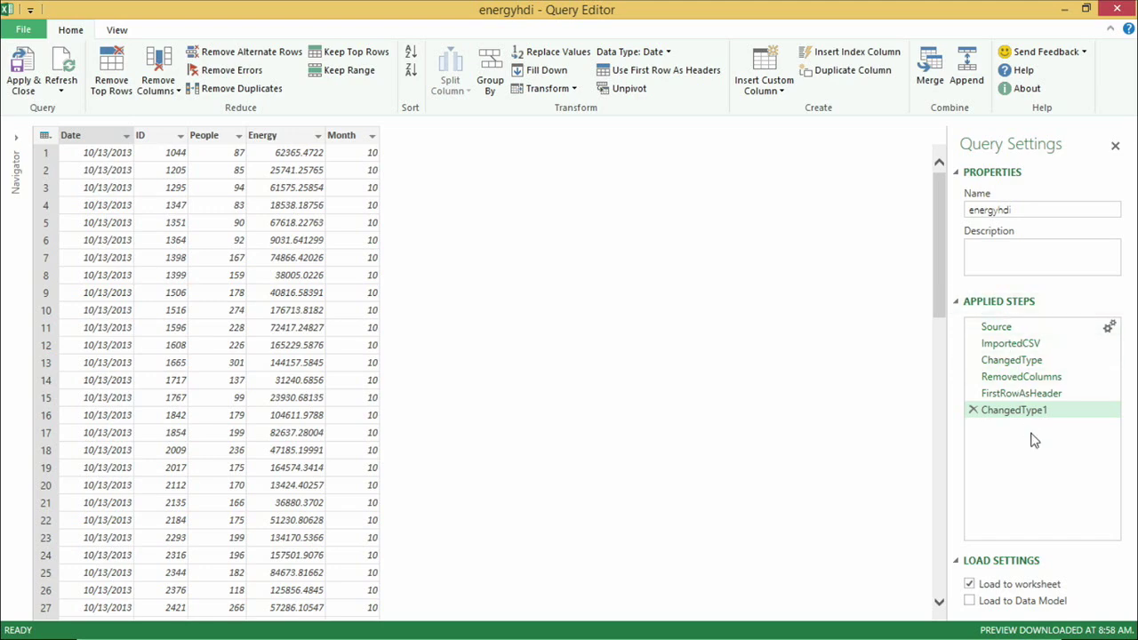
{"action": "left_click", "coordinate": [23, 71]}
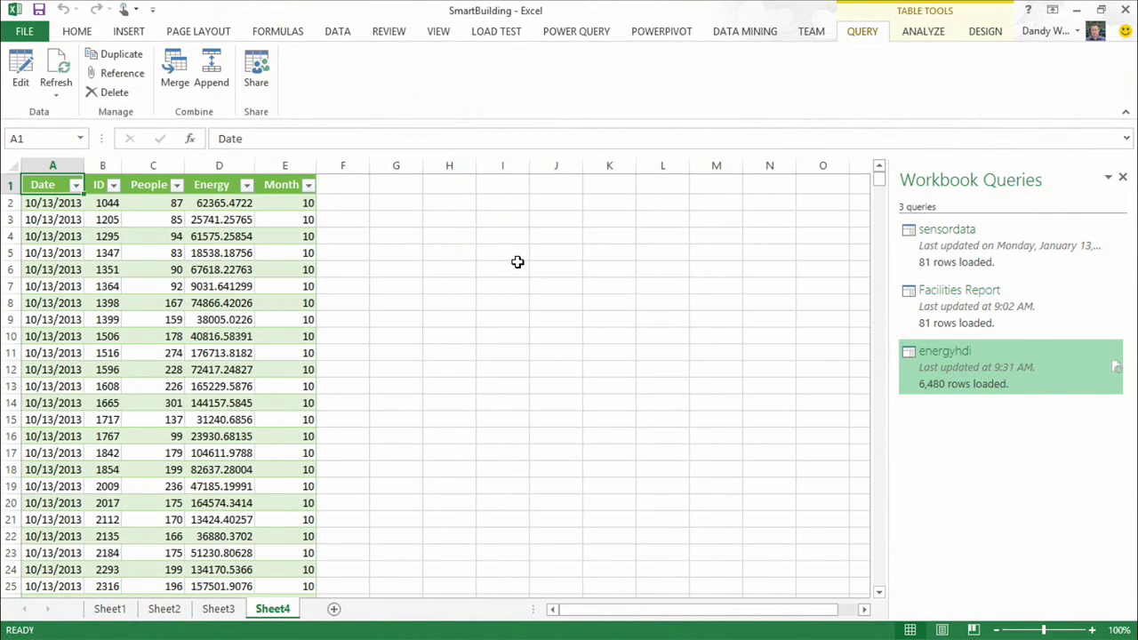
Set up a merge of the Facilities Report query with the energyhdi query, matching them on their ID columns
{"action": "mouse_move", "coordinate": [968, 360]}
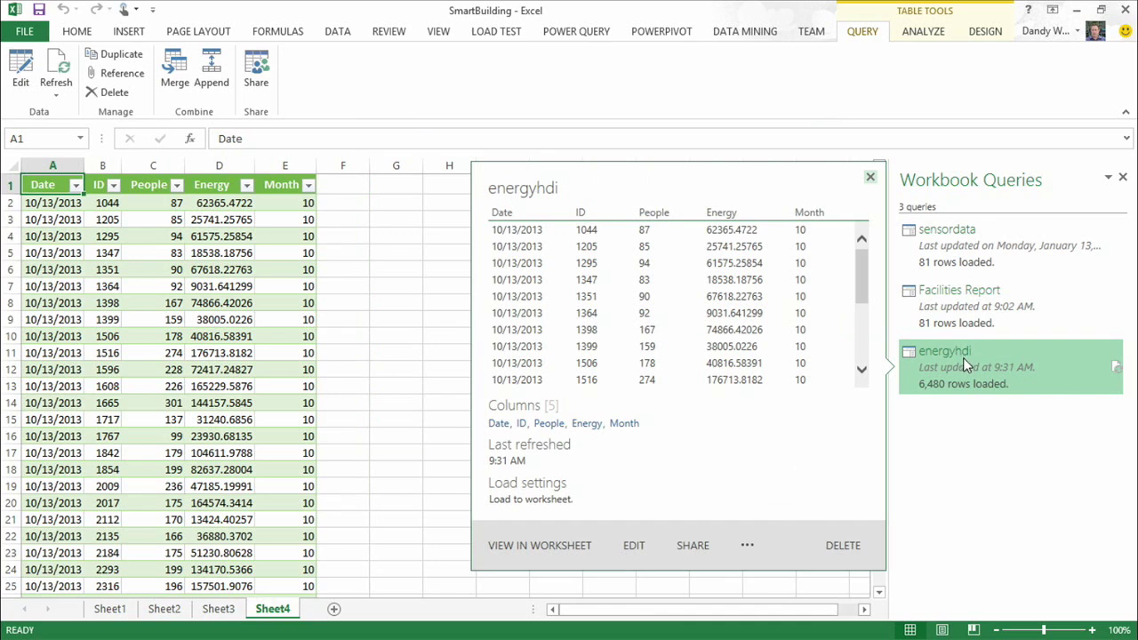
{"action": "left_click", "coordinate": [172, 73]}
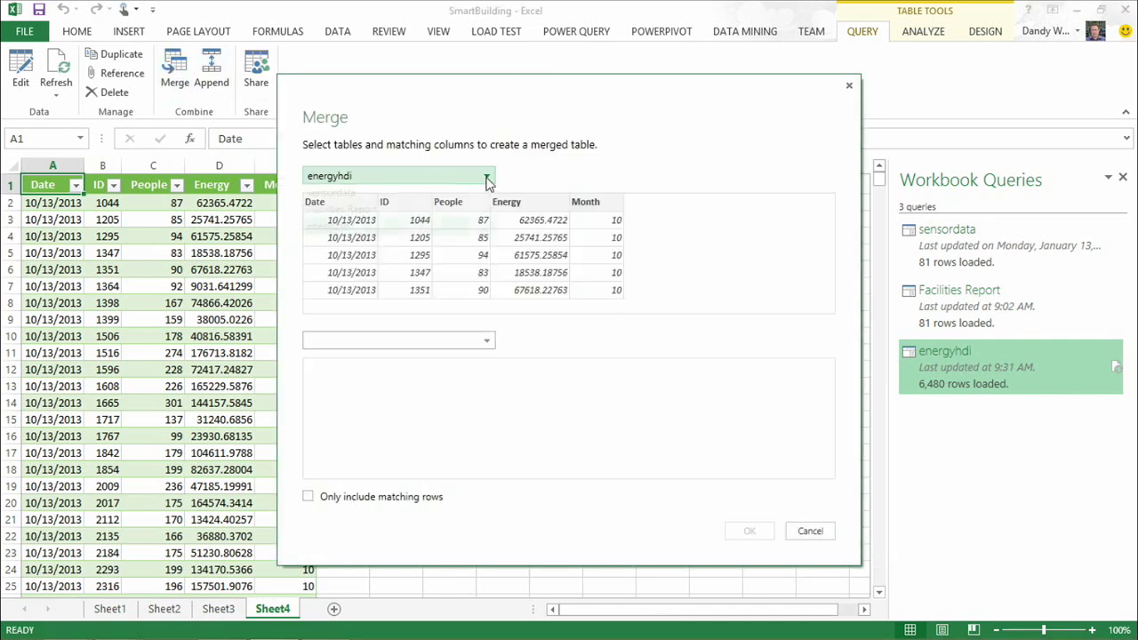
{"action": "left_click", "coordinate": [486, 179]}
{"action": "left_click", "coordinate": [373, 210]}
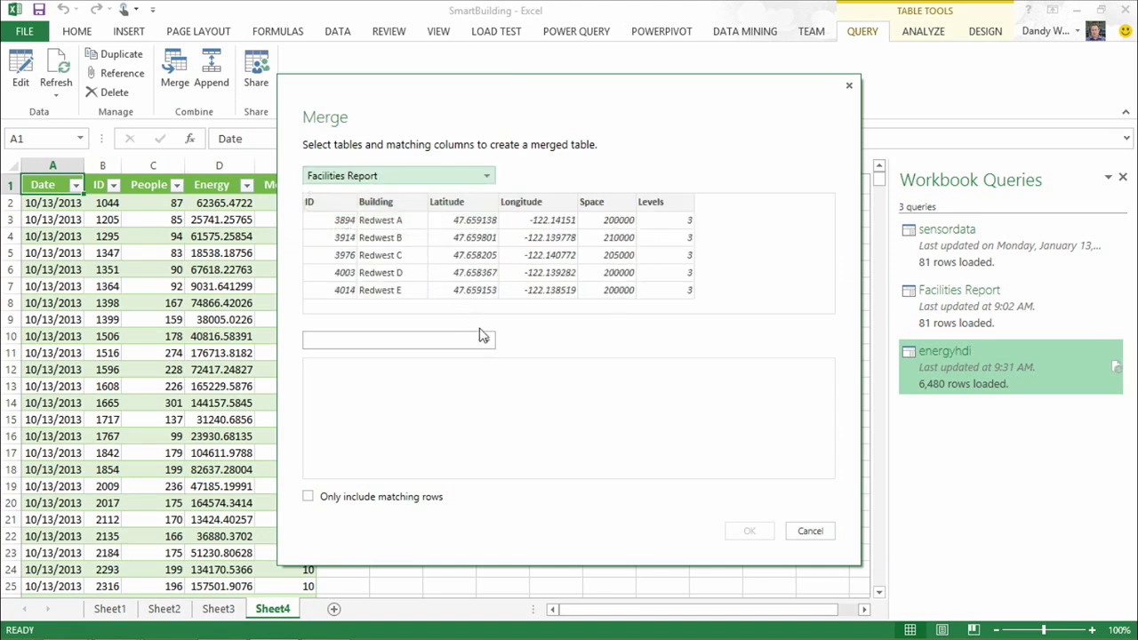
{"action": "left_click", "coordinate": [488, 344]}
{"action": "left_click", "coordinate": [334, 393]}
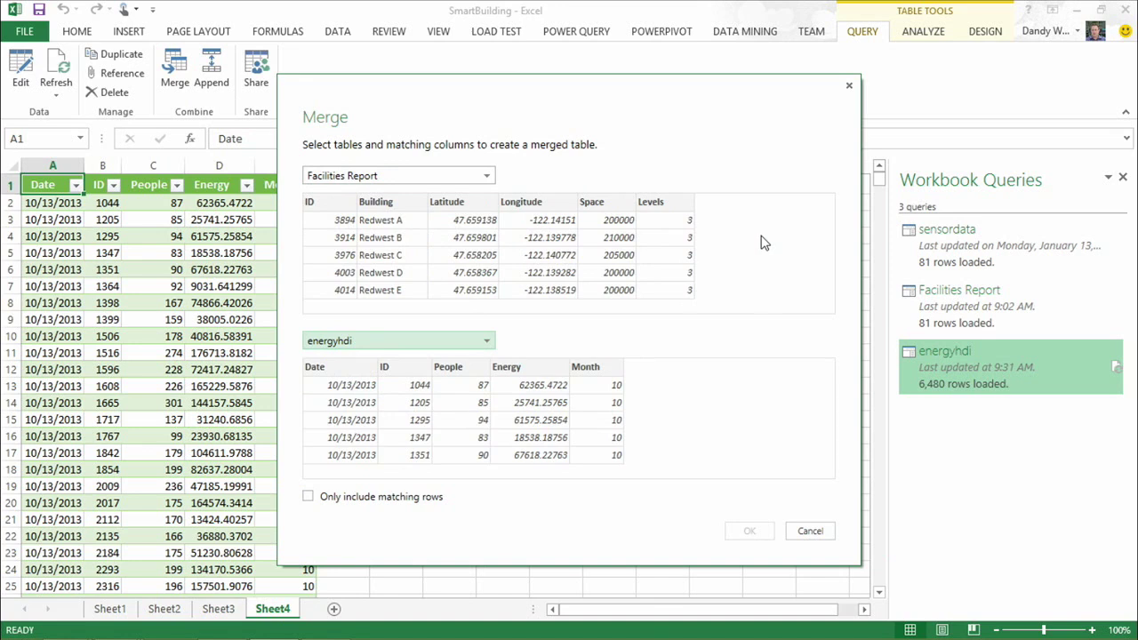
{"action": "left_click", "coordinate": [321, 202]}
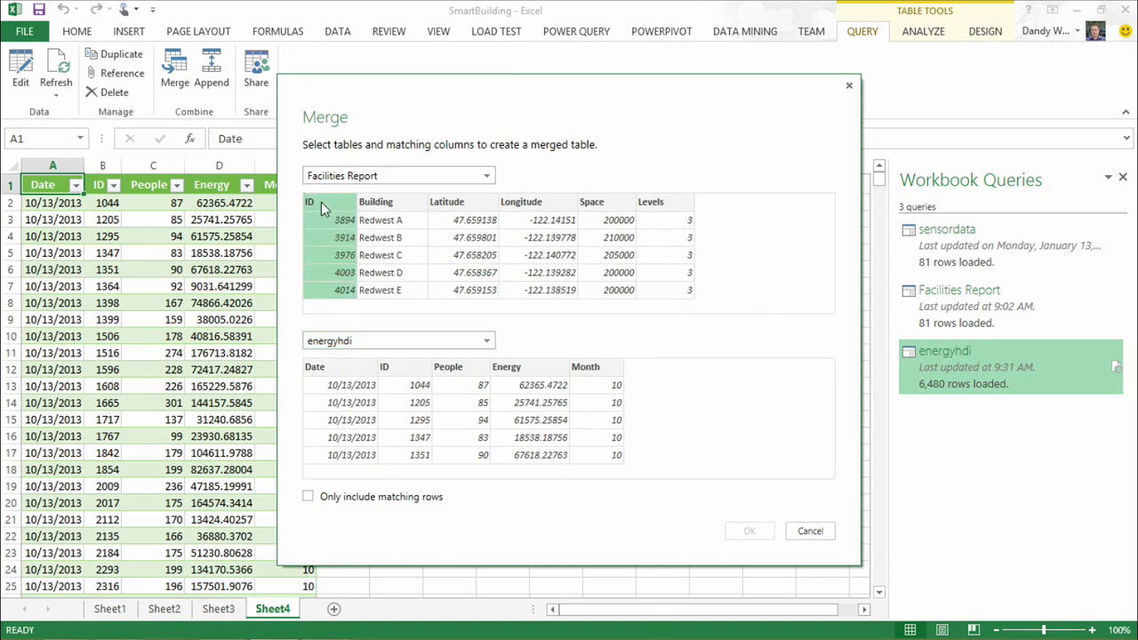
{"action": "left_click", "coordinate": [400, 375]}
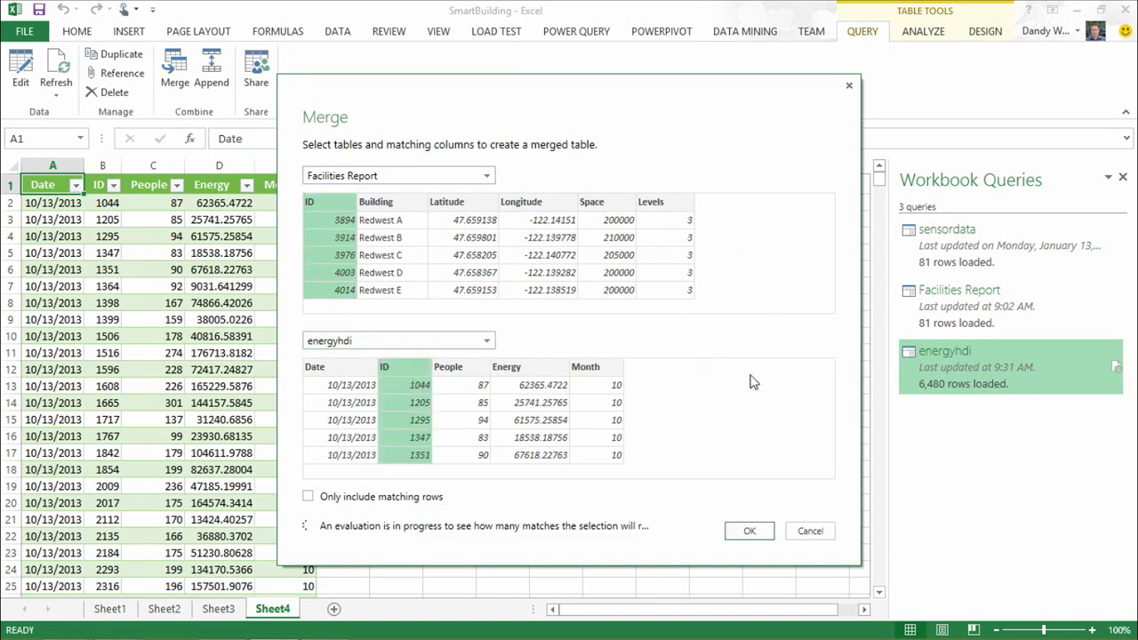
Set the privacy level of Current Workbook to Public and confirm the merge
{"action": "left_click", "coordinate": [763, 534]}
{"action": "left_click", "coordinate": [904, 215]}
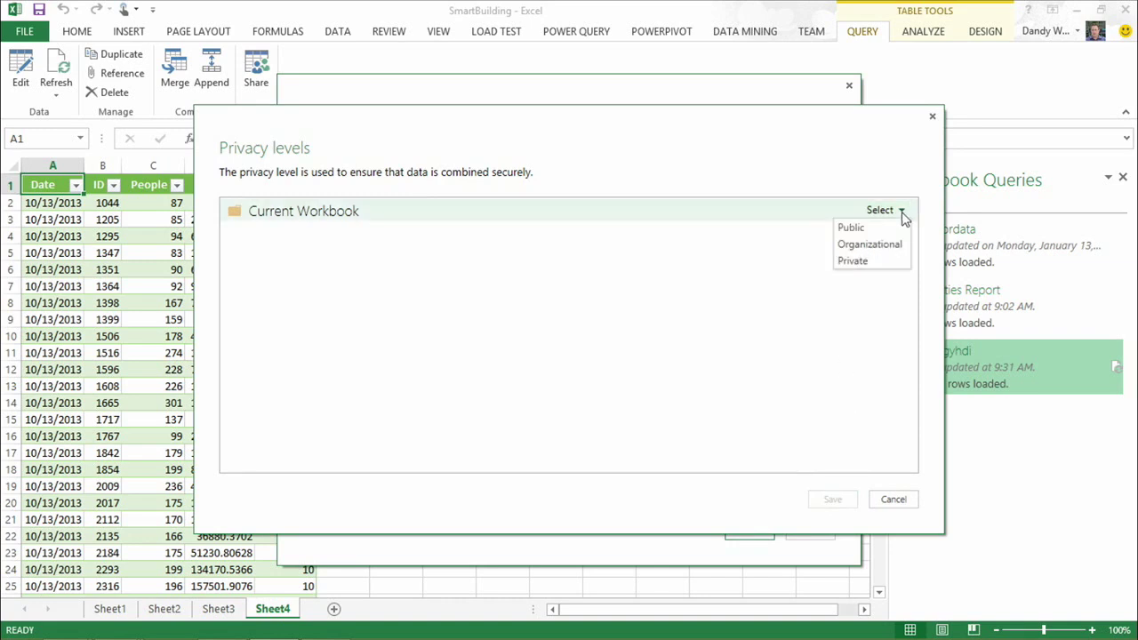
{"action": "left_click", "coordinate": [855, 230]}
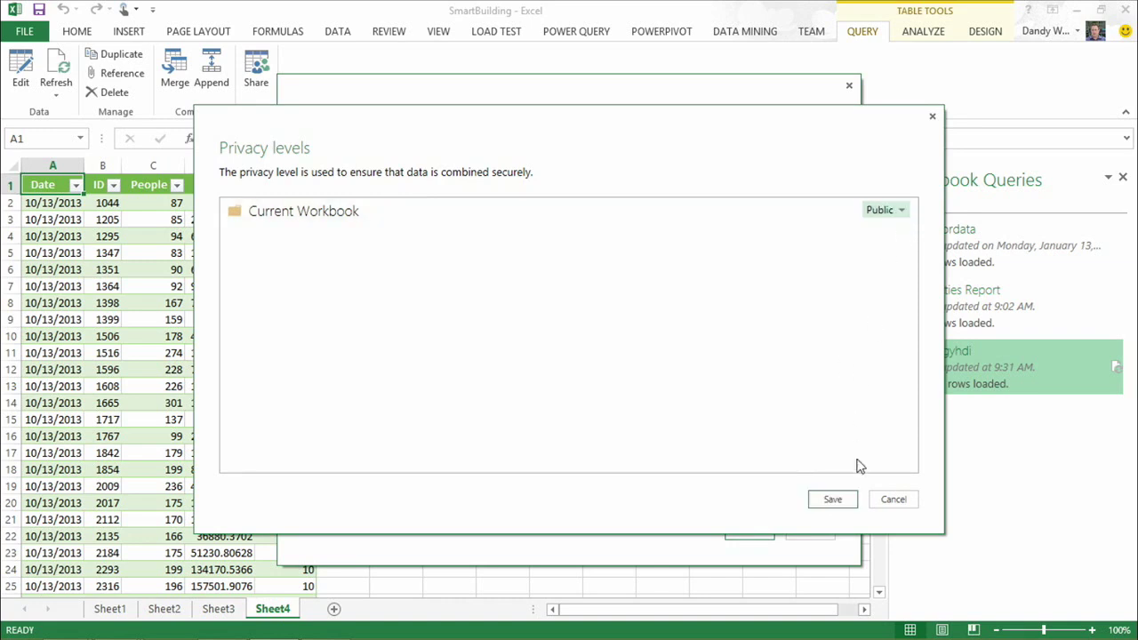
{"action": "left_click", "coordinate": [833, 500]}
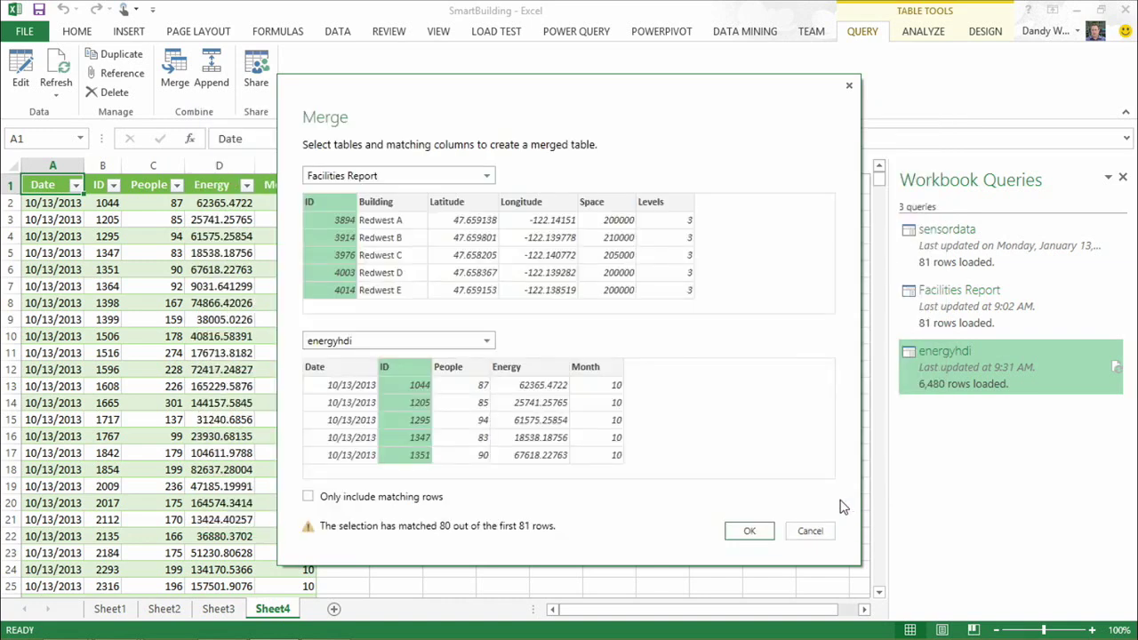
{"action": "left_click", "coordinate": [752, 530]}
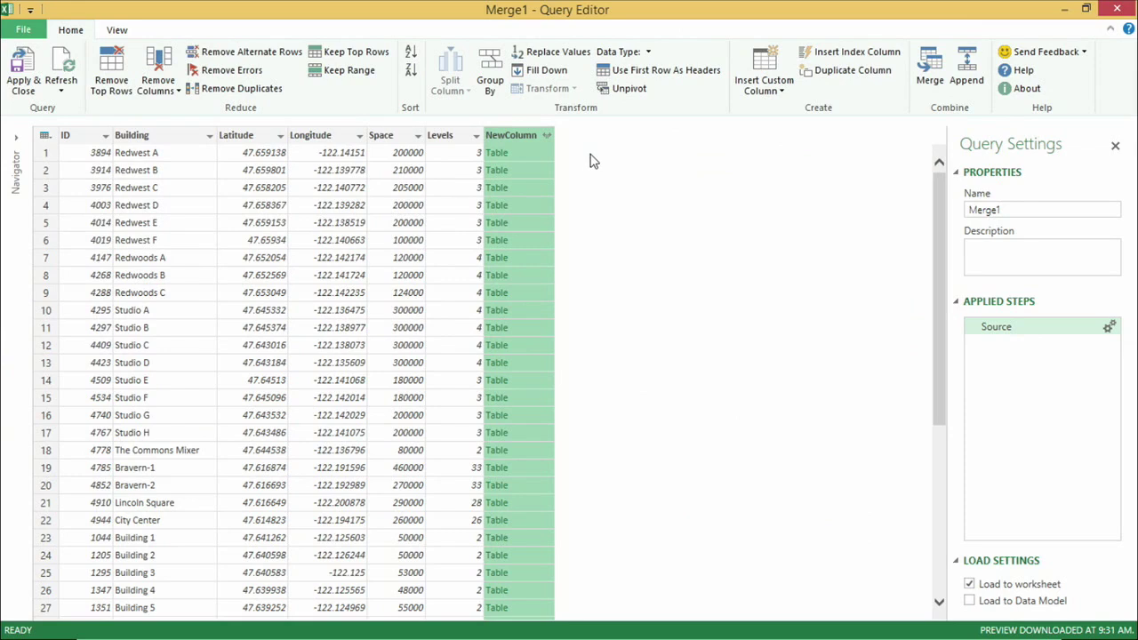
Expand NewColumn into its Date, People, Energy and Month columns, leaving out ID, and load the merged query into the worksheet
{"action": "left_click", "coordinate": [547, 137]}
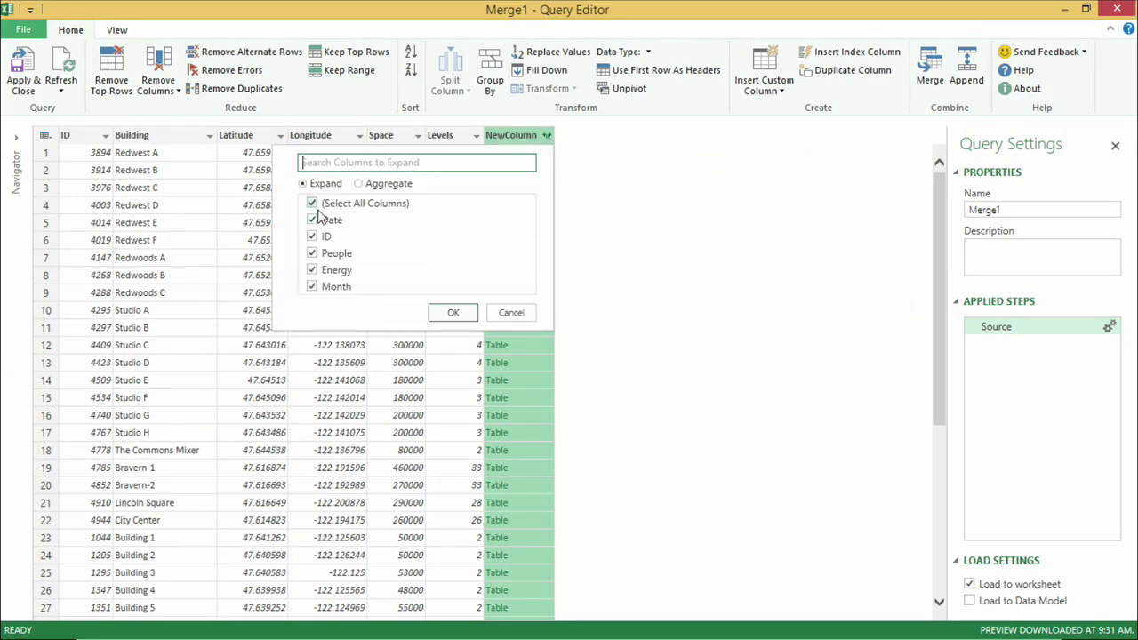
{"action": "left_click", "coordinate": [312, 236]}
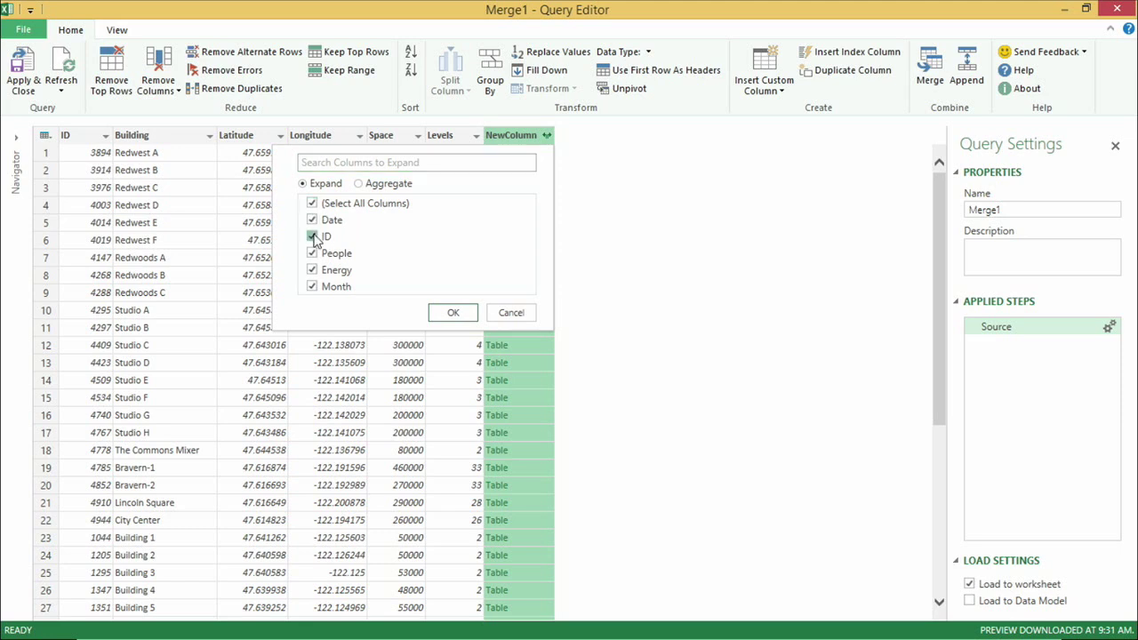
{"action": "left_click", "coordinate": [438, 316]}
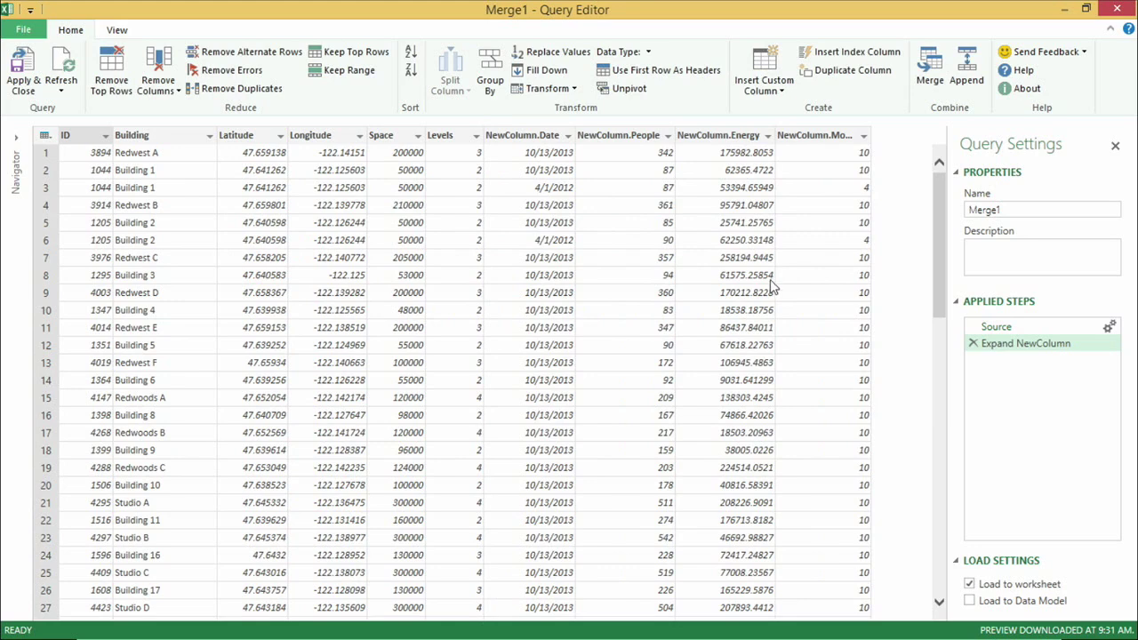
{"action": "left_click", "coordinate": [22, 69]}
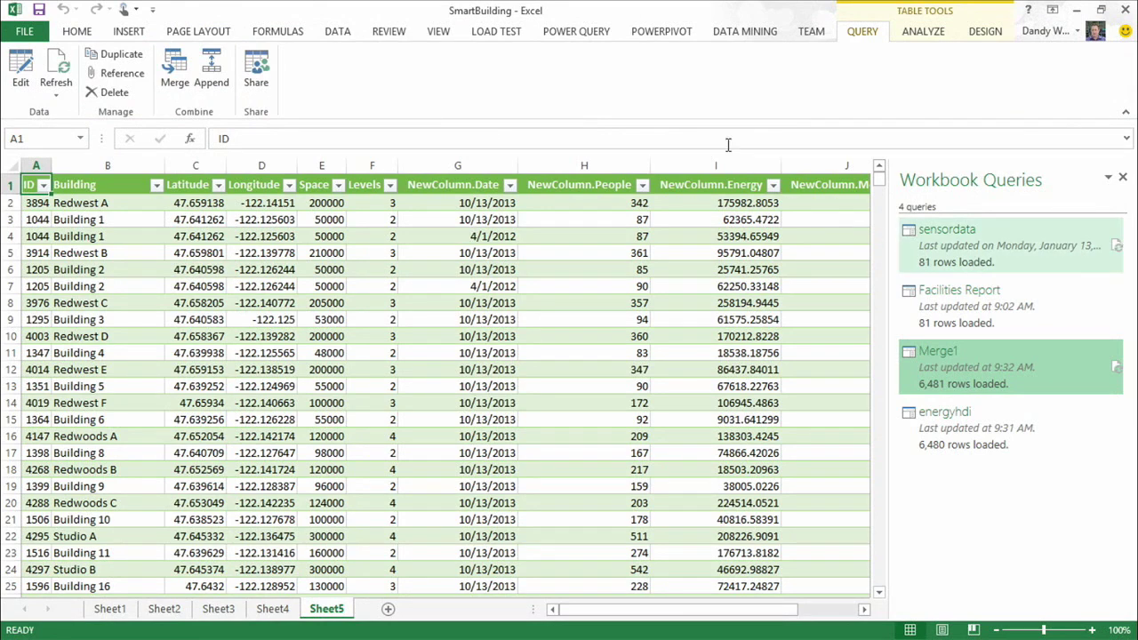
Search online data sources for "weather redmond wa"
{"action": "mouse_move", "coordinate": [969, 249]}
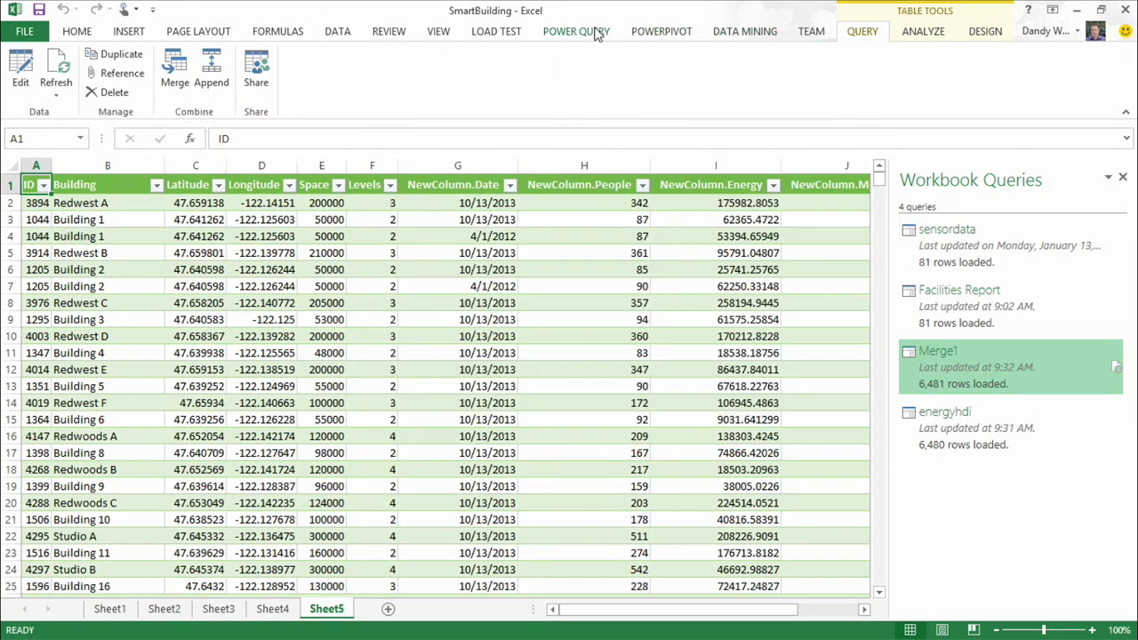
{"action": "left_click", "coordinate": [594, 32]}
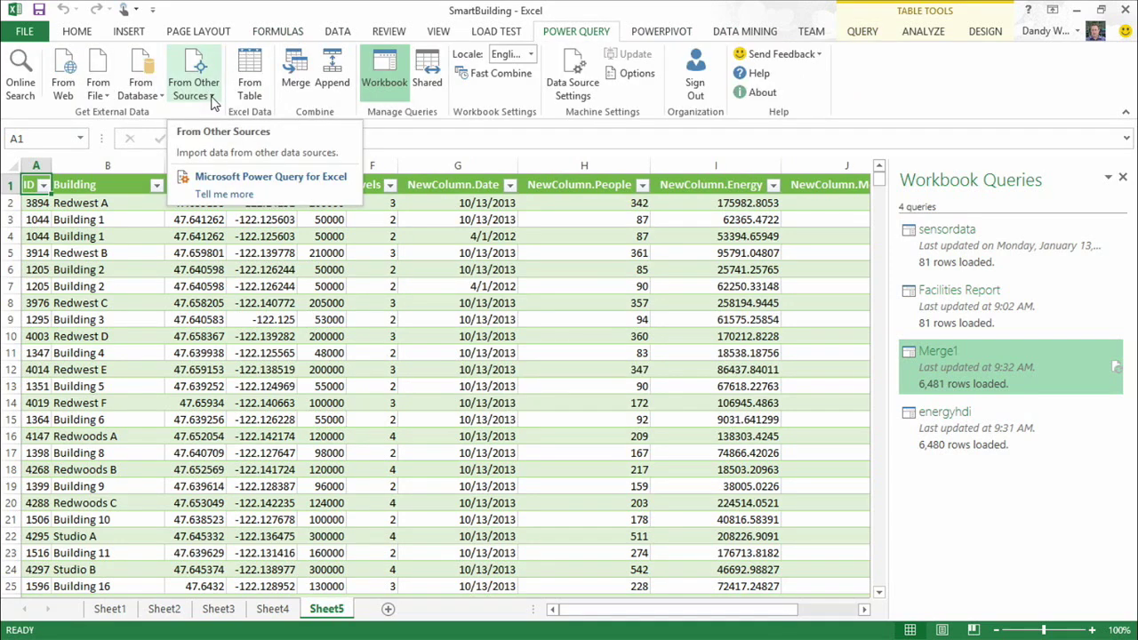
{"action": "left_click", "coordinate": [19, 81]}
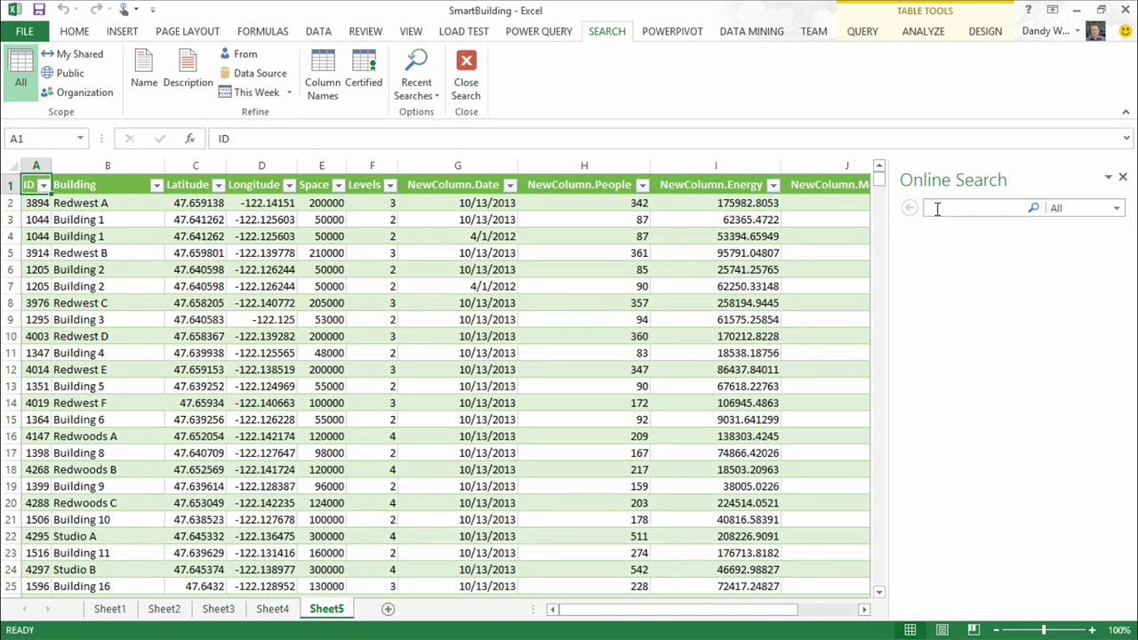
{"action": "type", "text": "ather r"}
{"action": "type", "text": "edmond wa"}
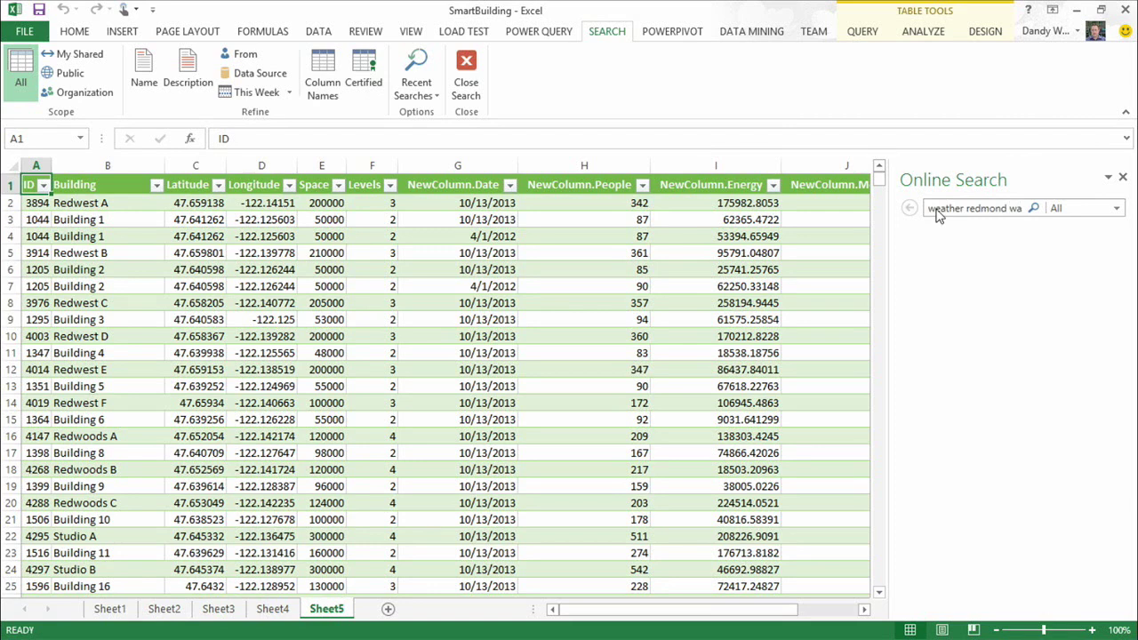
{"action": "left_click", "coordinate": [1036, 214]}
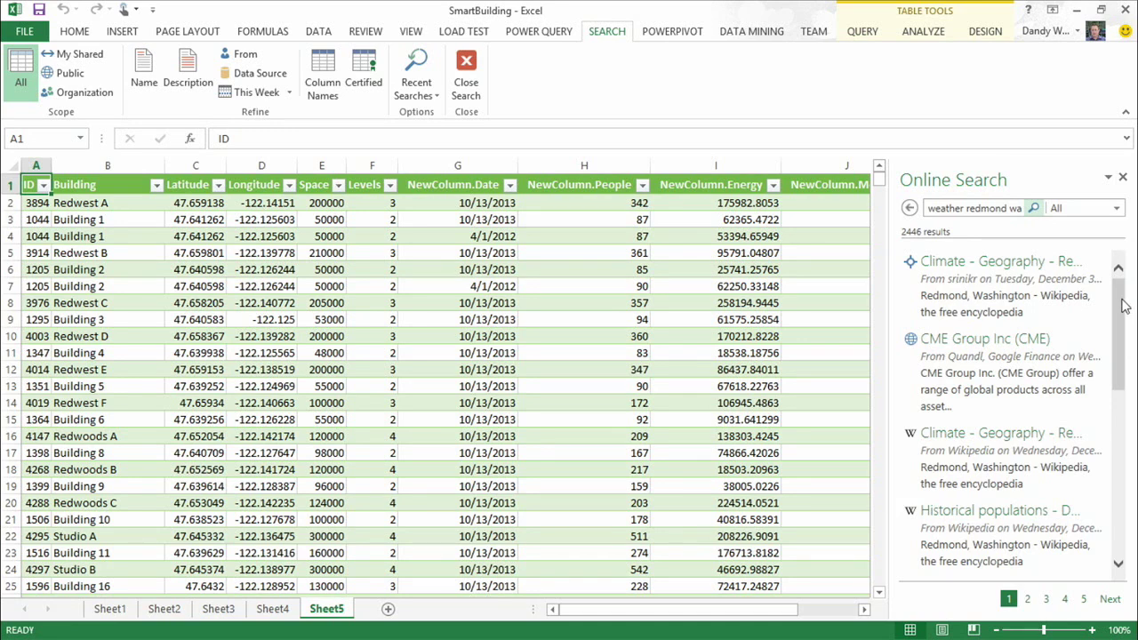
Preview the Wikipedia result for the climate of Redmond, Washington, and load it as a query into a new worksheet
{"action": "mouse_move", "coordinate": [1125, 303]}
{"action": "left_mouse_down"}
{"action": "mouse_move", "coordinate": [1124, 356]}
{"action": "mouse_move", "coordinate": [1131, 287]}
{"action": "left_mouse_up"}
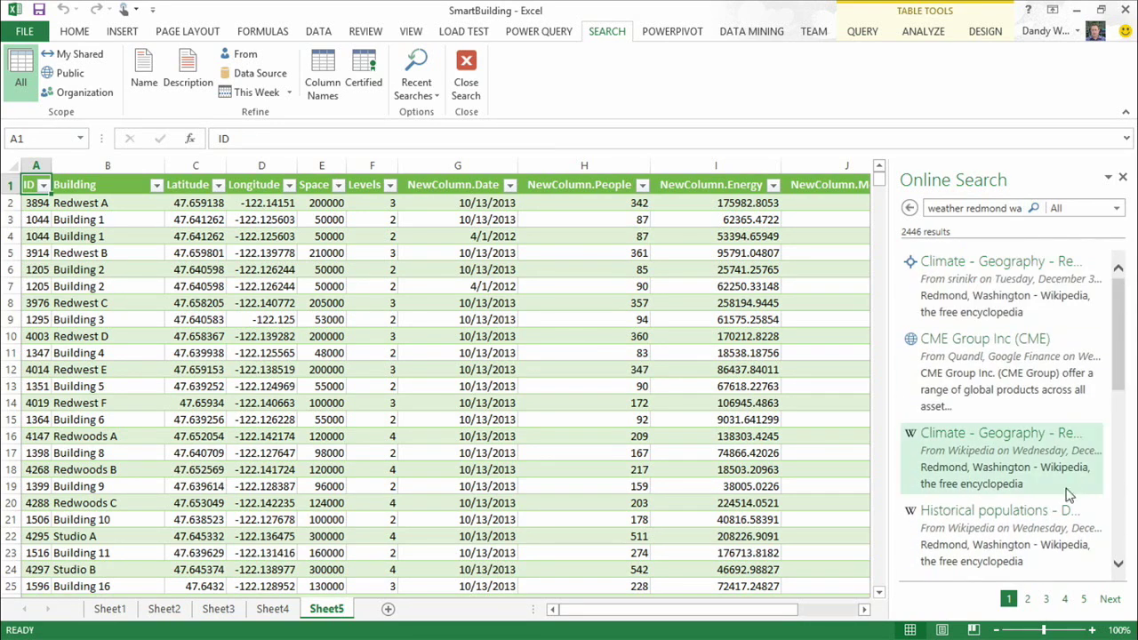
{"action": "mouse_move", "coordinate": [969, 476]}
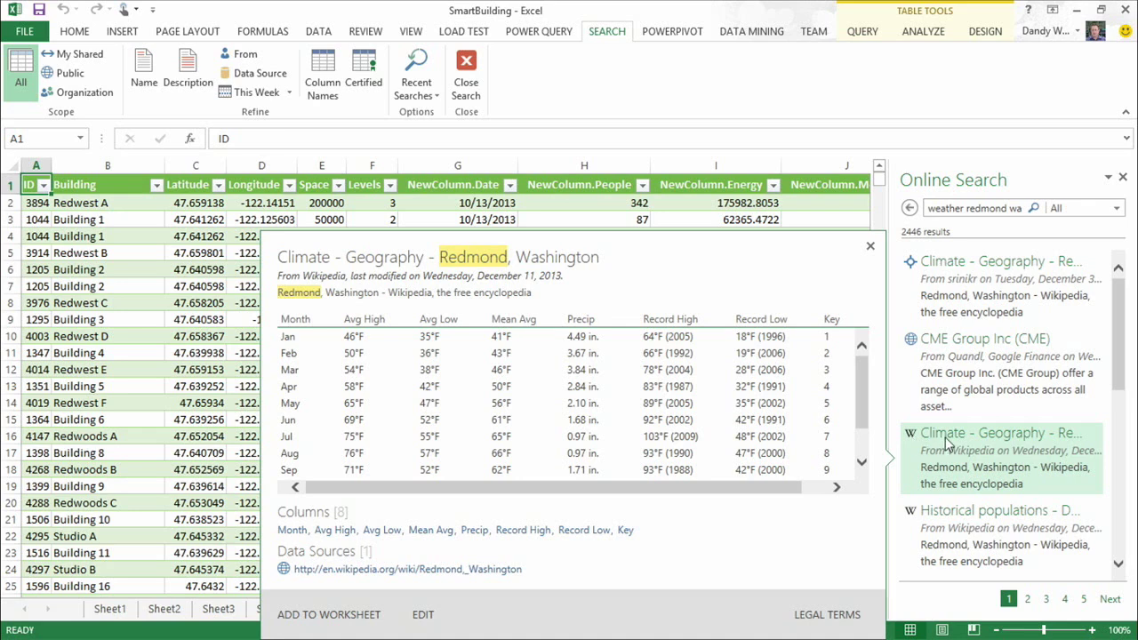
{"action": "left_click", "coordinate": [945, 439]}
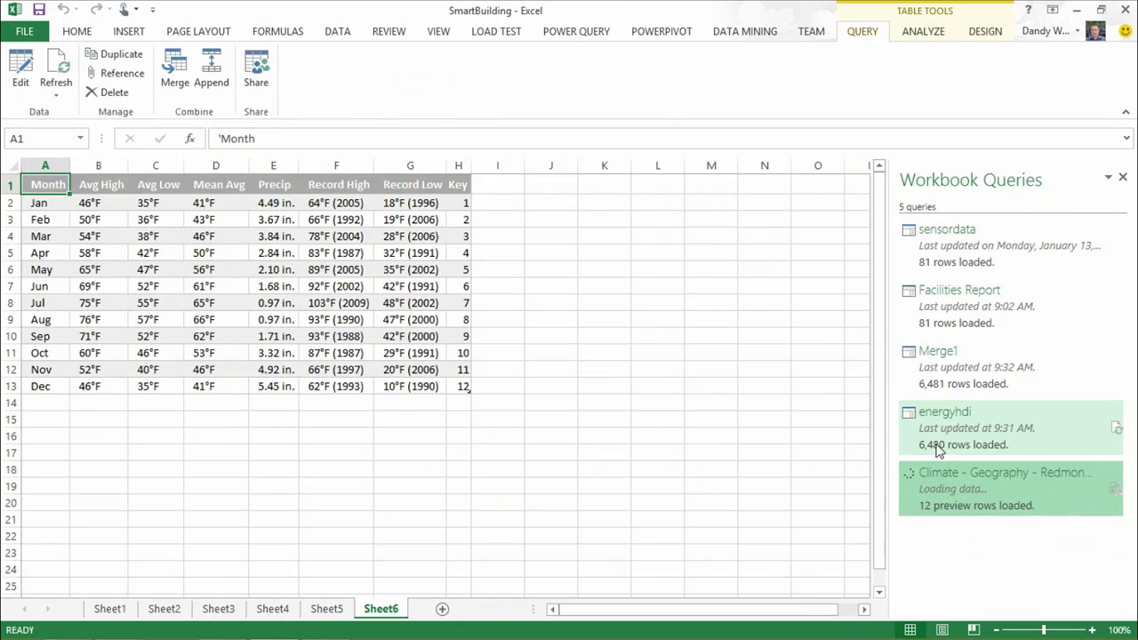
Start a new merge with Merge1 as the first table and Climate - Geography - Redmond, Washington as the second
{"action": "mouse_move", "coordinate": [916, 427]}
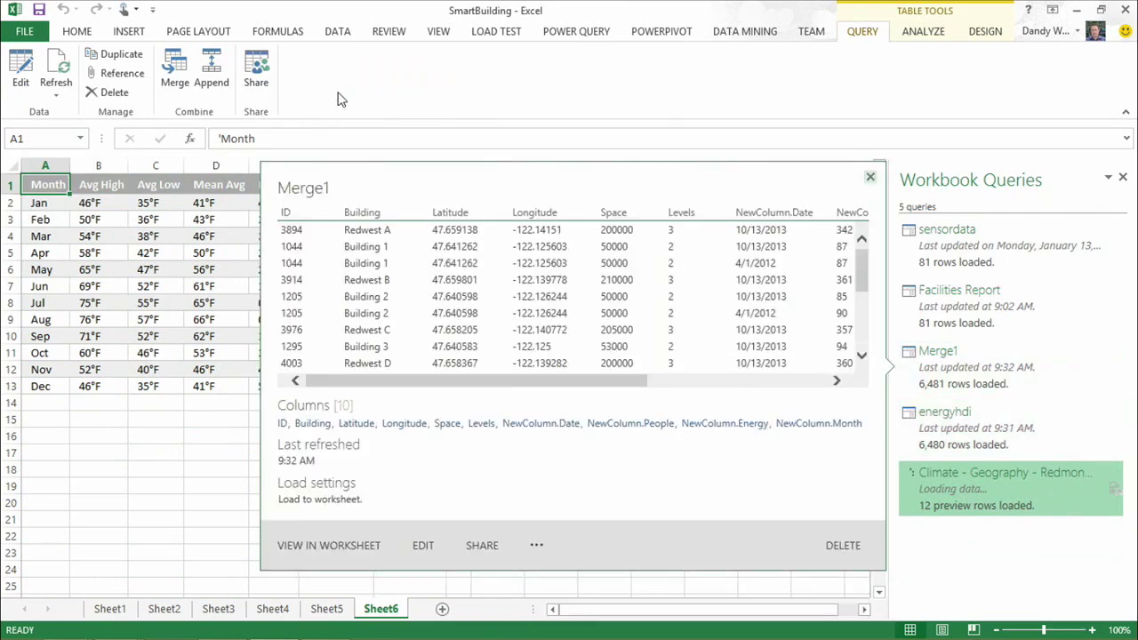
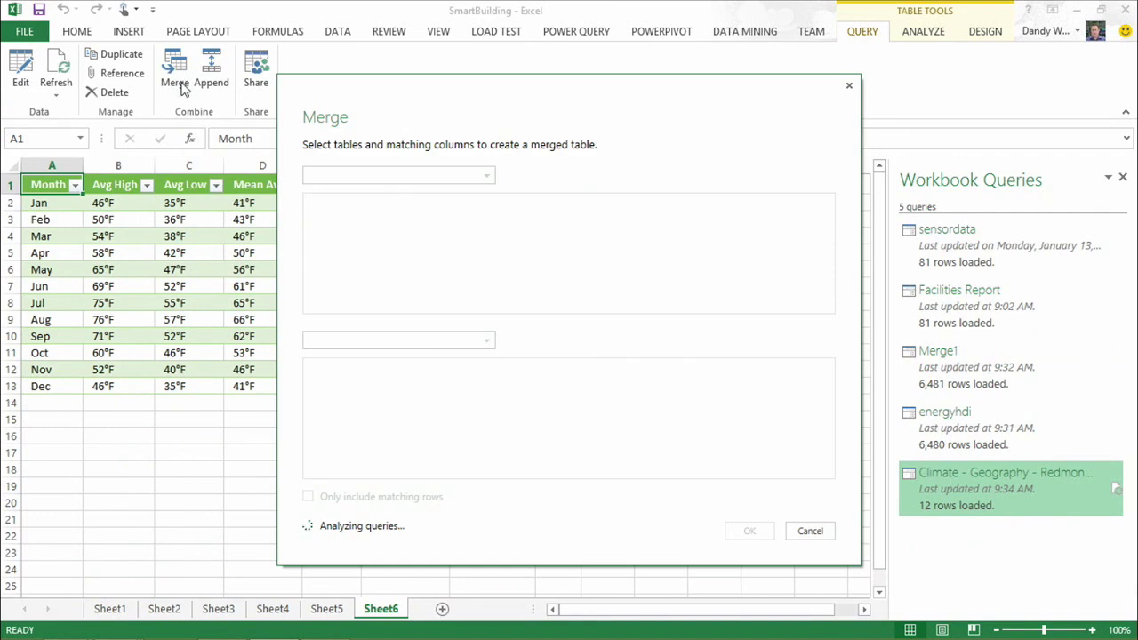
{"action": "left_click", "coordinate": [488, 177]}
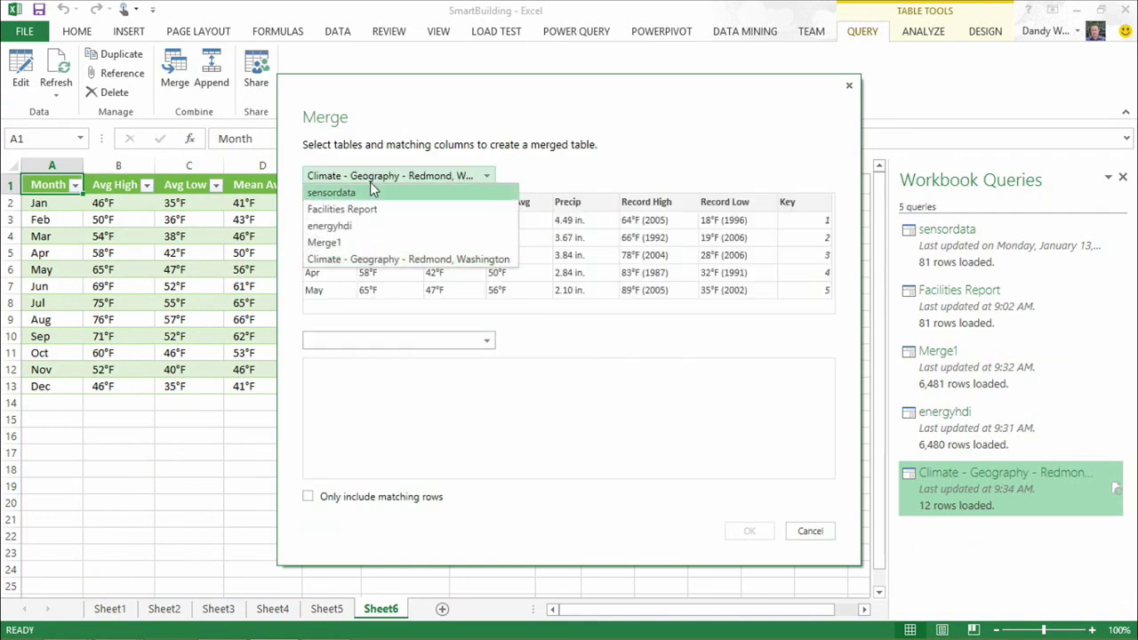
{"action": "left_click", "coordinate": [336, 243]}
{"action": "left_click", "coordinate": [486, 342]}
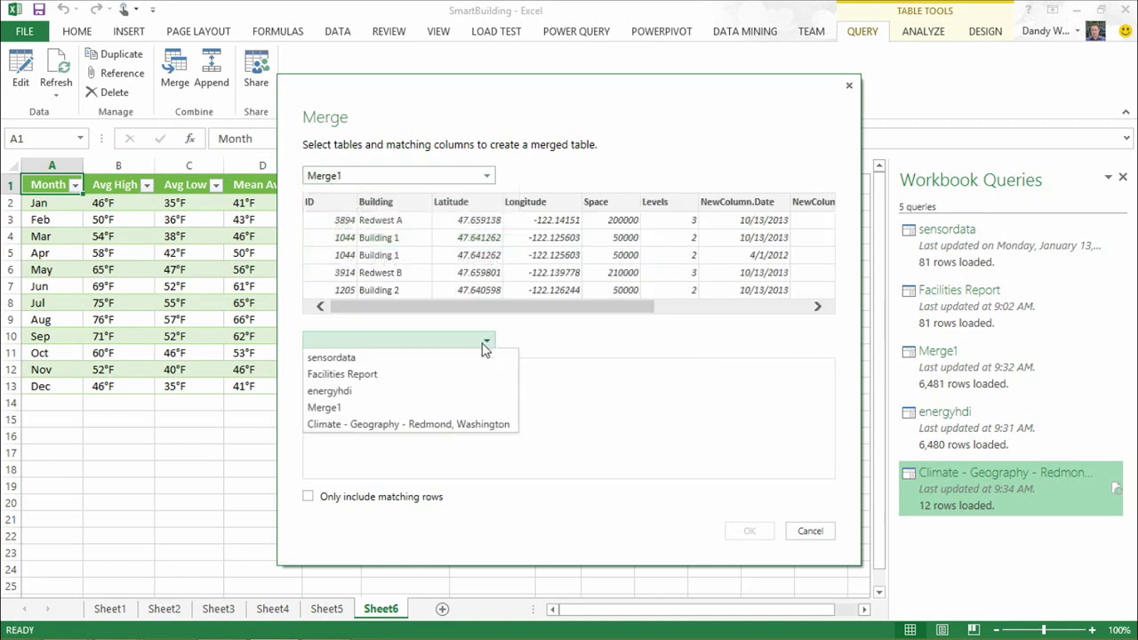
{"action": "left_click", "coordinate": [352, 426]}
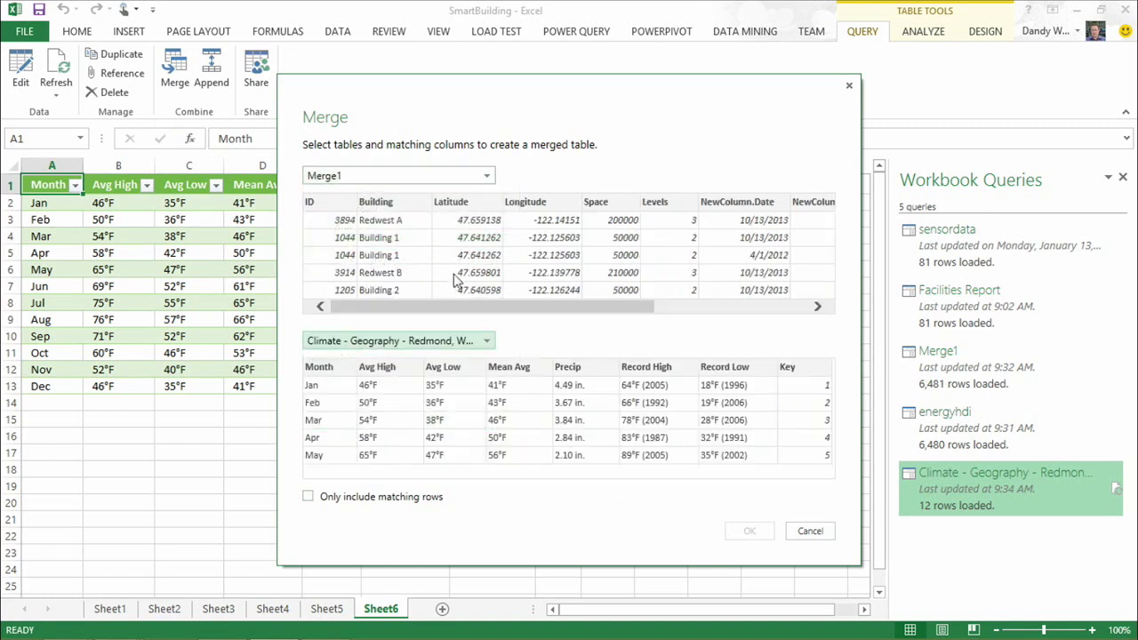
Match NewColumn.Month in Merge1 with the climate table's Key column and confirm the merge
{"action": "left_click", "coordinate": [817, 305]}
{"action": "left_click", "coordinate": [817, 306]}
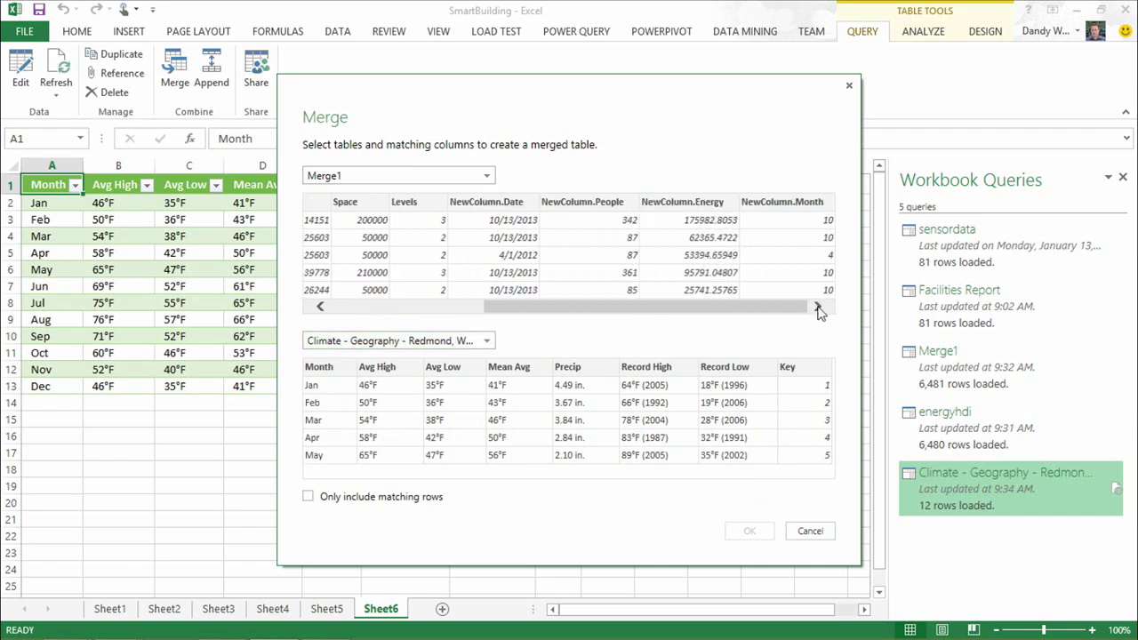
{"action": "left_click", "coordinate": [785, 204]}
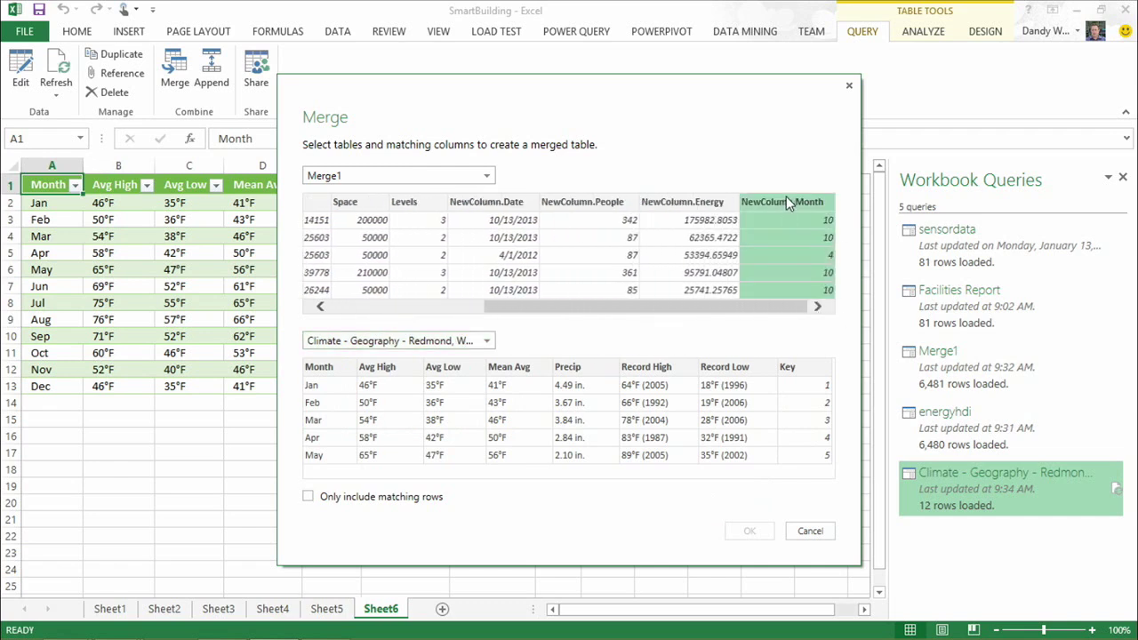
{"action": "left_click", "coordinate": [797, 371]}
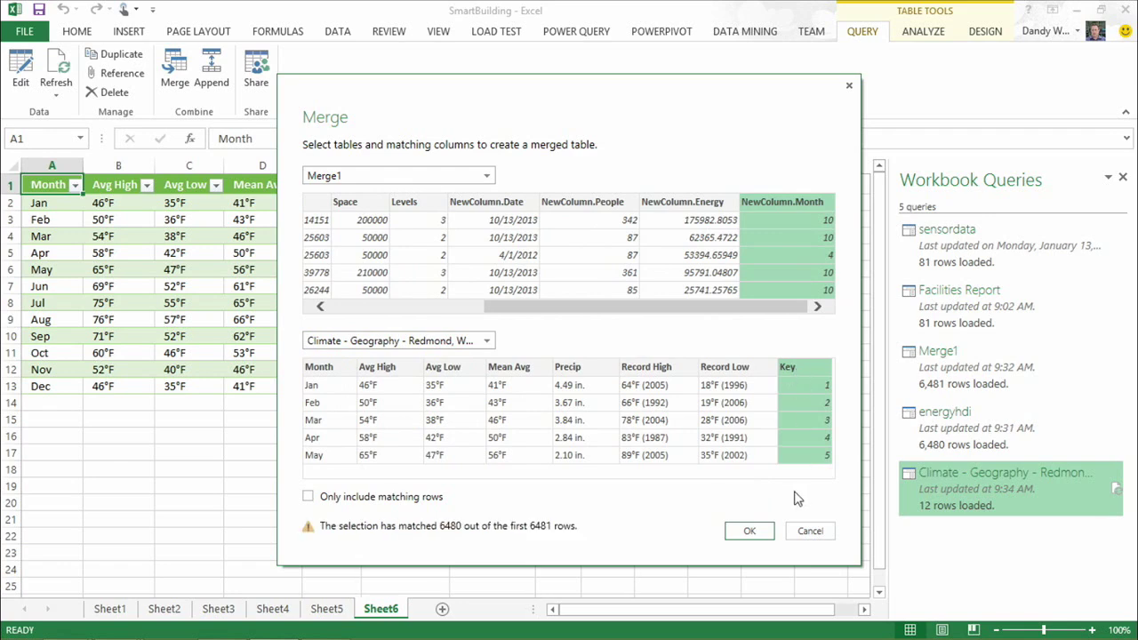
{"action": "left_click", "coordinate": [752, 531]}
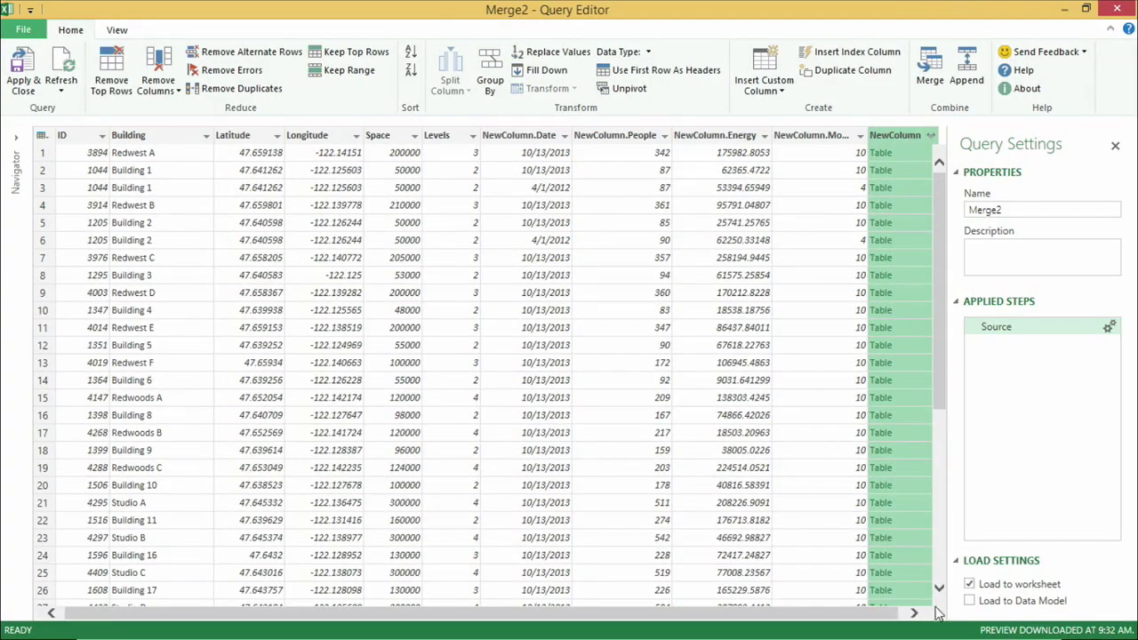
Expand the merged climate column, NewColumn, into only its Mean Avg field
{"action": "left_click_drag", "start_coordinate": [860, 619], "coordinate": [867, 620]}
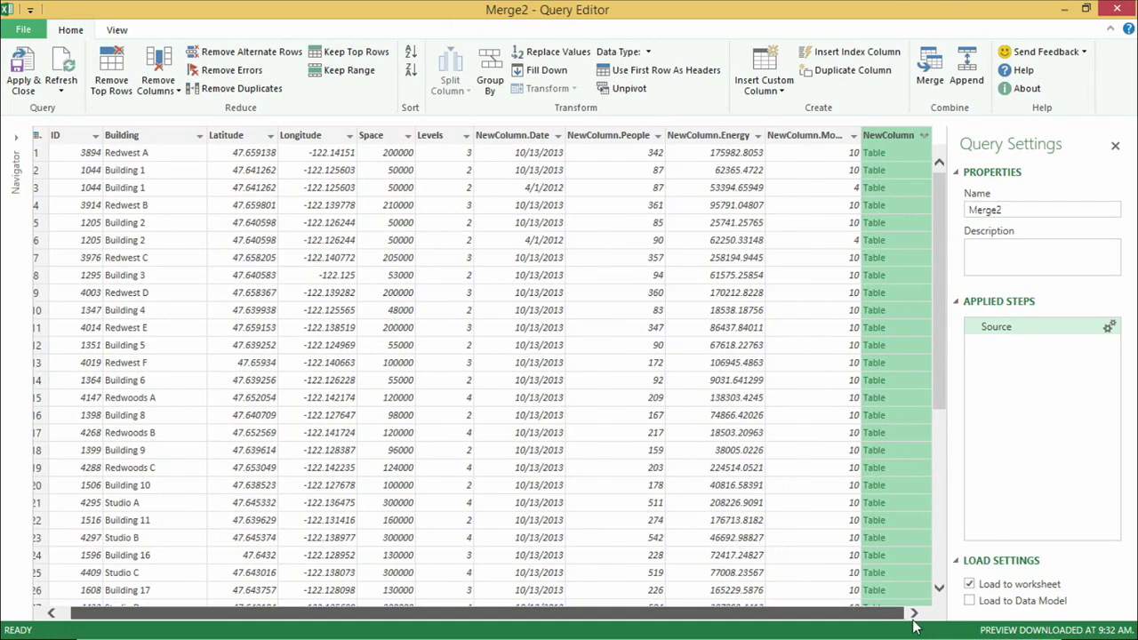
{"action": "left_click", "coordinate": [925, 135]}
{"action": "left_click", "coordinate": [692, 204]}
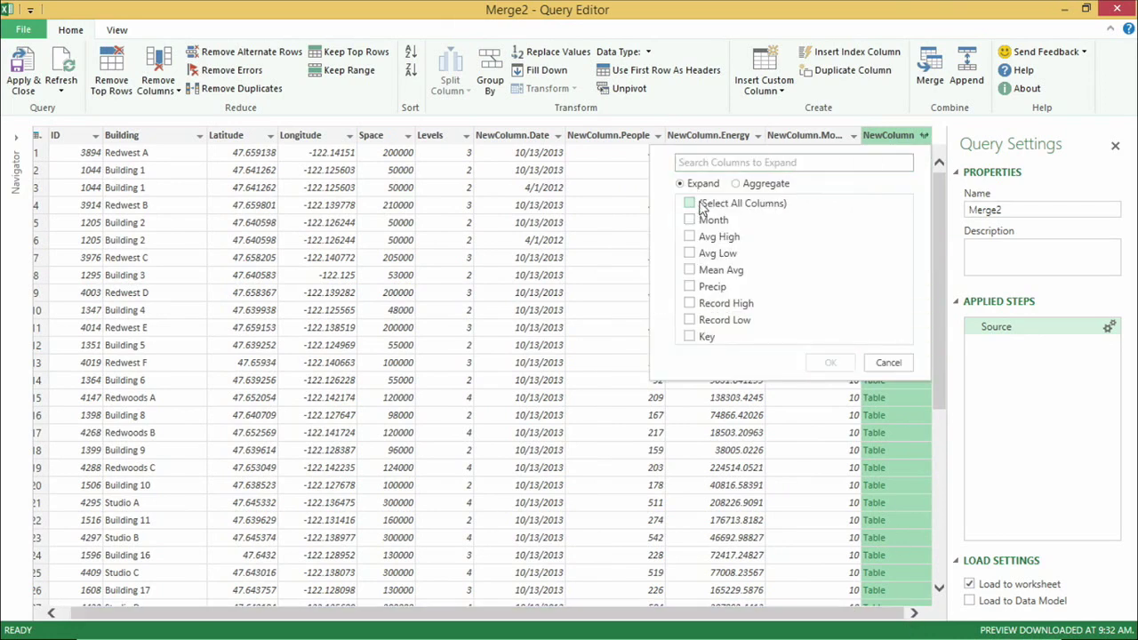
{"action": "left_click", "coordinate": [690, 270]}
{"action": "left_click", "coordinate": [831, 362]}
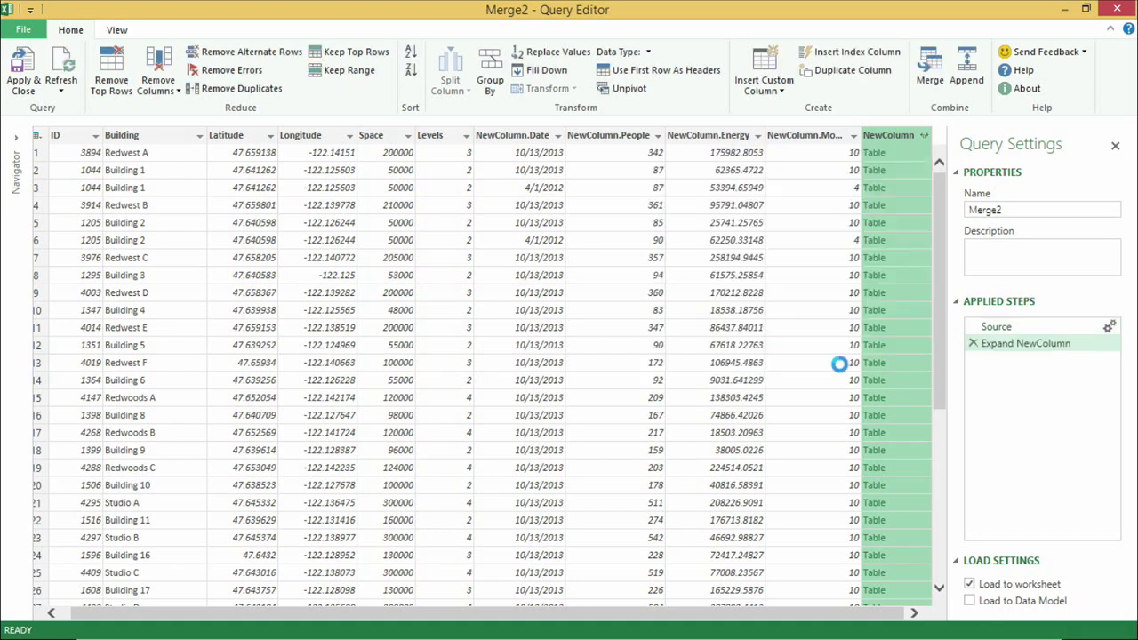
Split the Mean Avg temperature column by number of characters, repeatedly every 2 characters
{"action": "left_click_drag", "start_coordinate": [845, 618], "coordinate": [882, 618]}
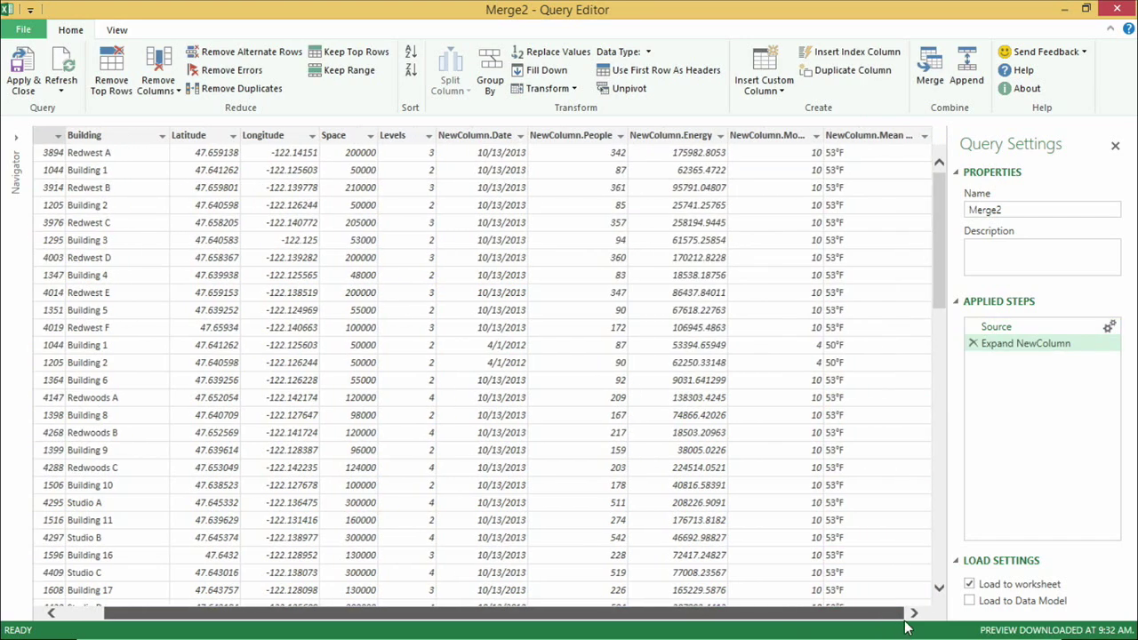
{"action": "right_click", "coordinate": [856, 142]}
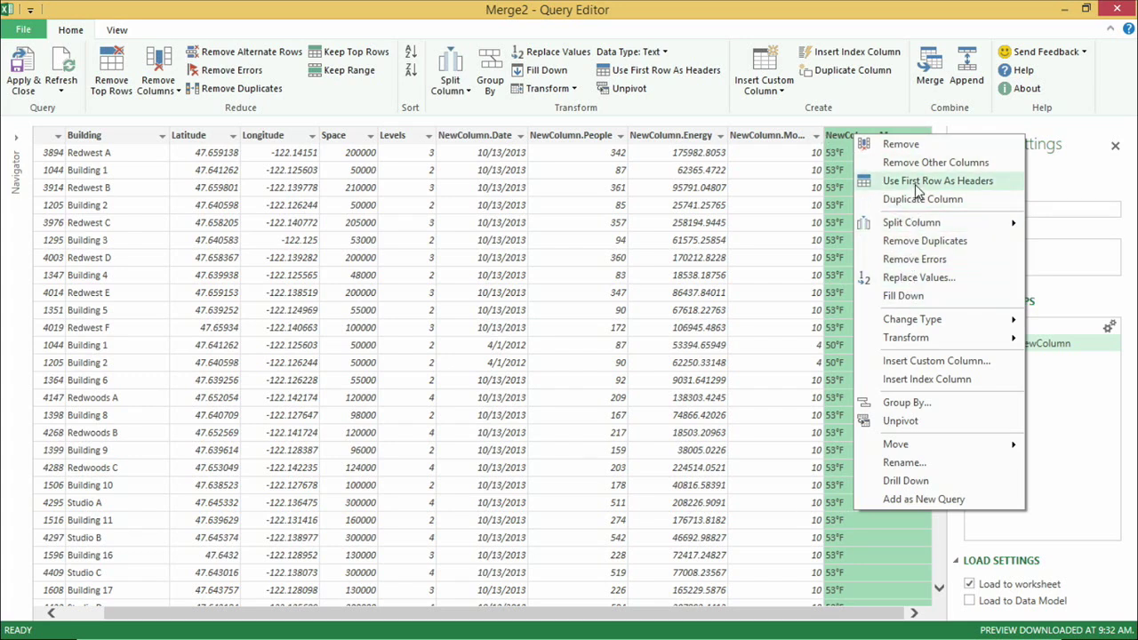
{"action": "mouse_move", "coordinate": [916, 223]}
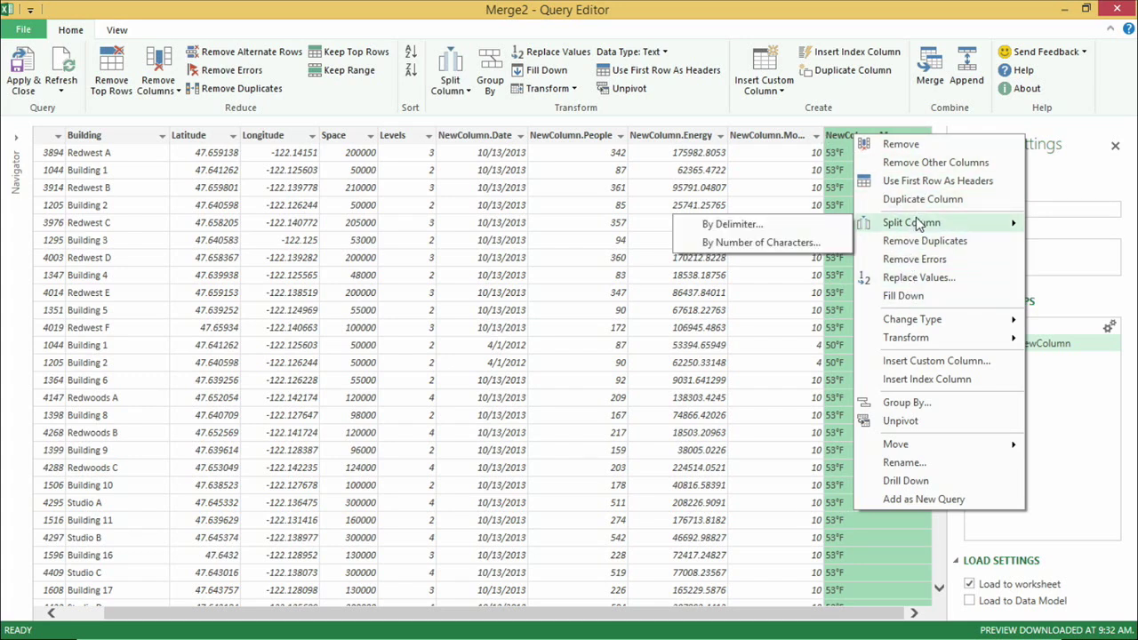
{"action": "left_click", "coordinate": [738, 242]}
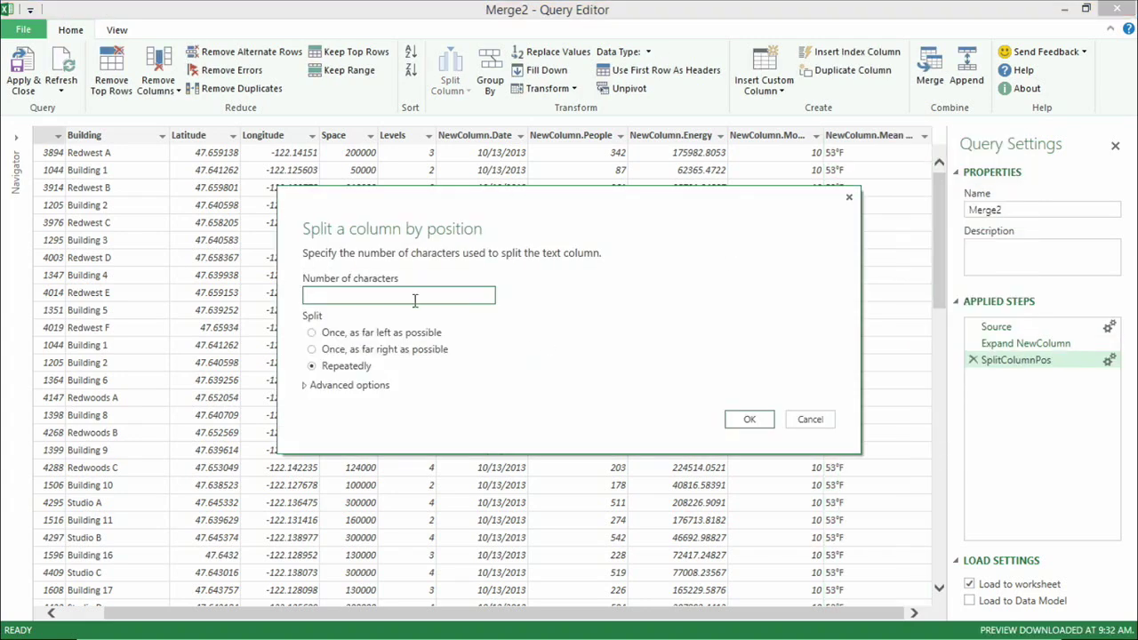
{"action": "type", "text": "2"}
{"action": "left_click", "coordinate": [751, 420]}
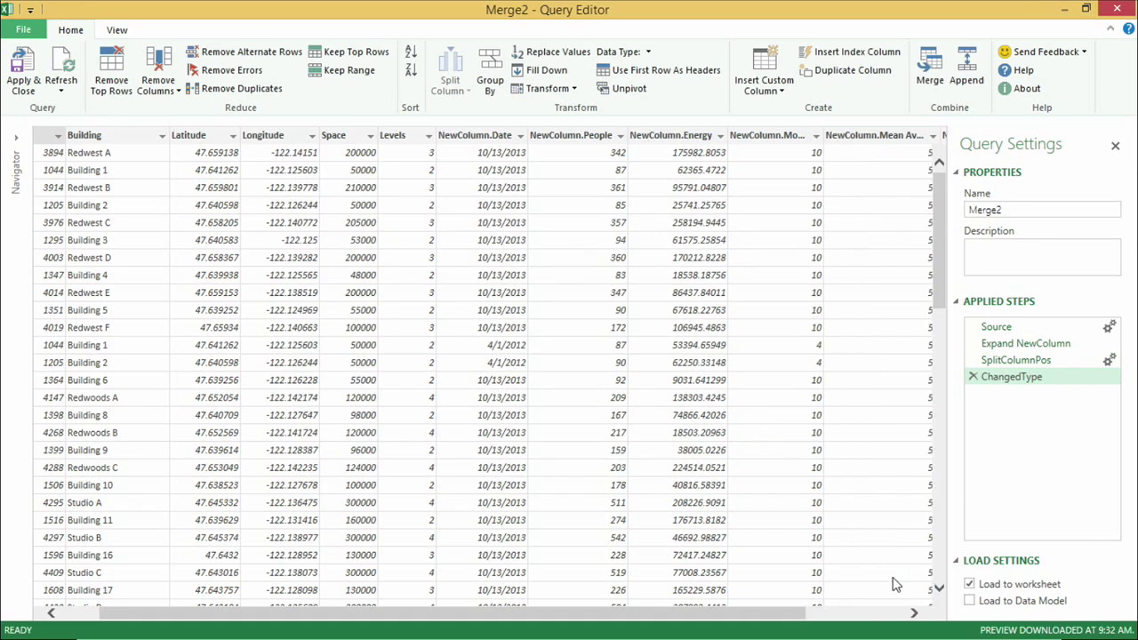
Remove the leftover °F column and load the Merge2 query into the worksheet
{"action": "left_click", "coordinate": [915, 614]}
{"action": "left_click", "coordinate": [914, 614]}
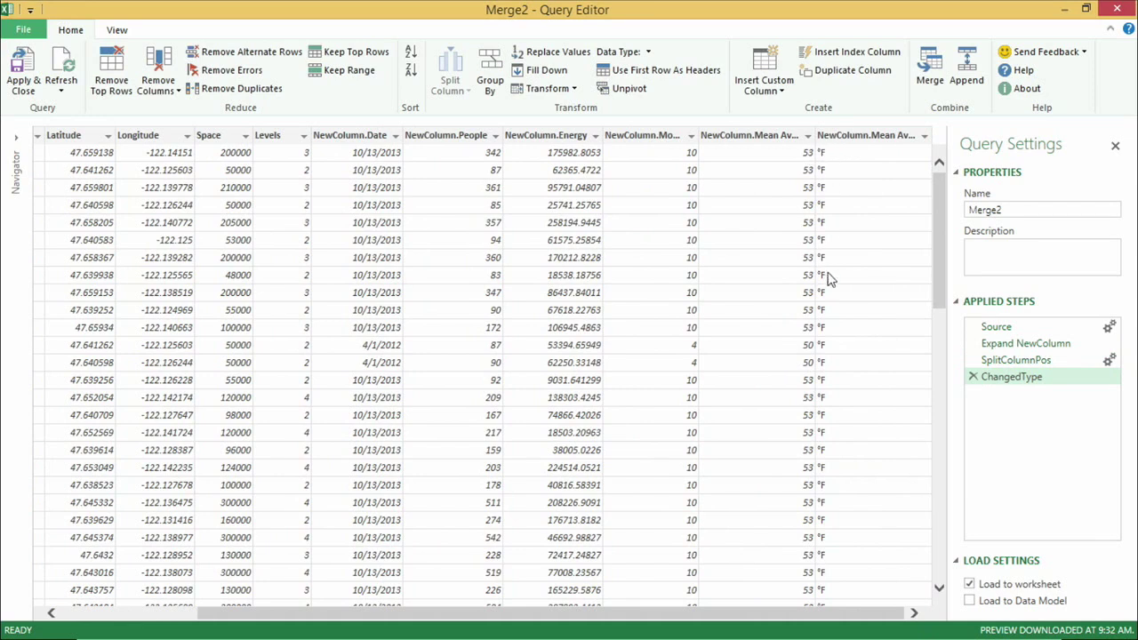
{"action": "left_click", "coordinate": [848, 134]}
{"action": "right_click", "coordinate": [848, 134]}
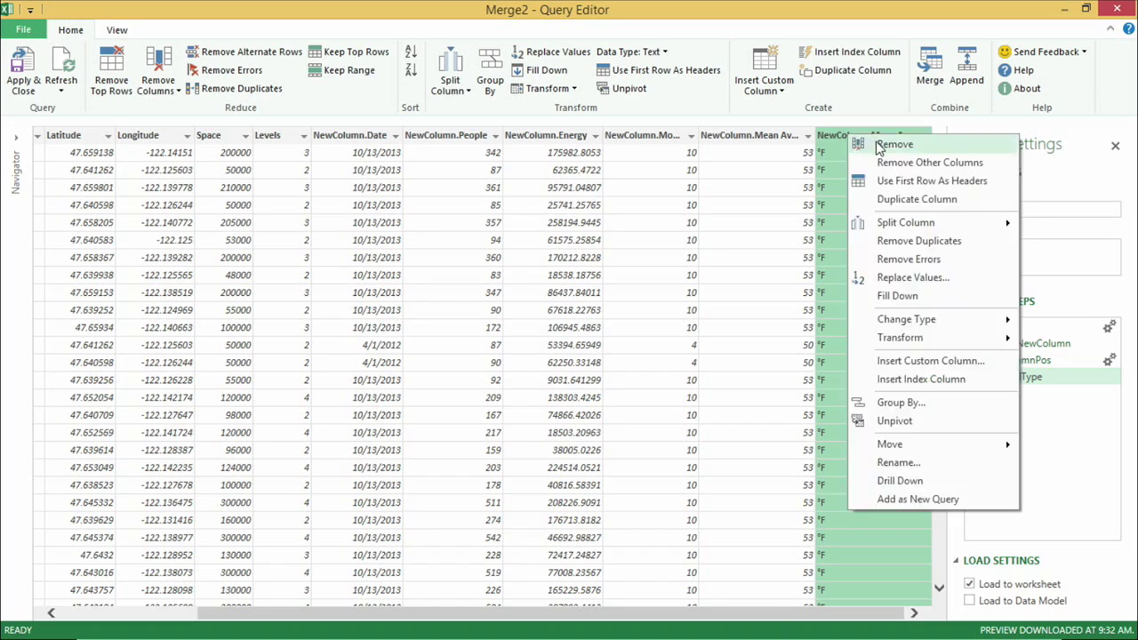
{"action": "left_click", "coordinate": [890, 144]}
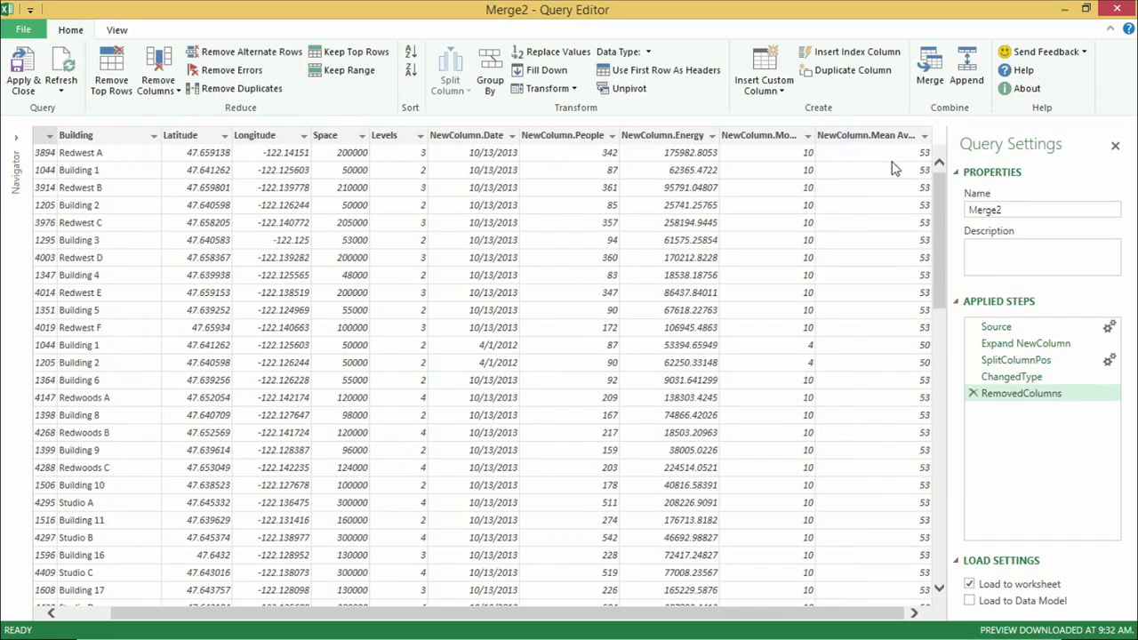
{"action": "left_click", "coordinate": [24, 80]}
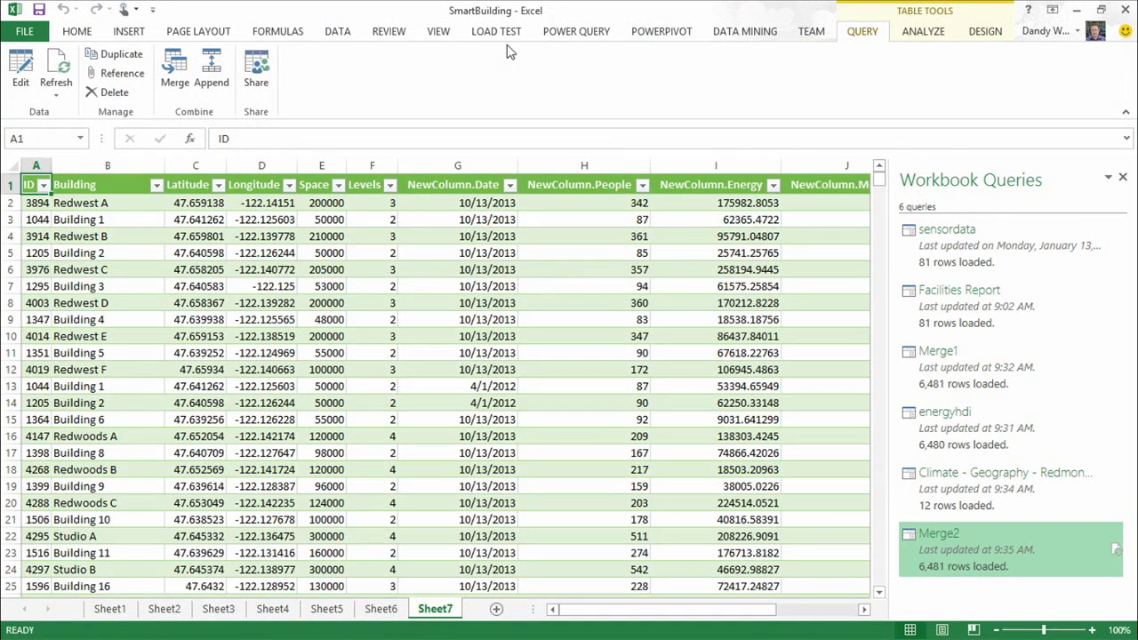
Launch Power Map on the Merge2 data, accept Latitude and Longitude as the geography, and close the tour editor
{"action": "left_click", "coordinate": [133, 34]}
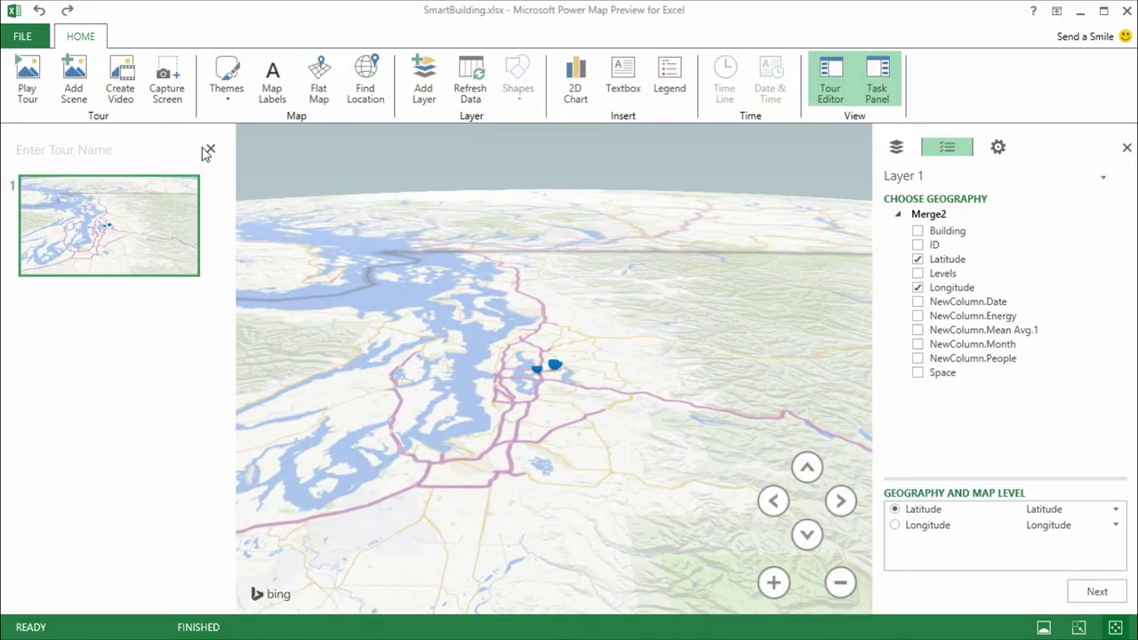
{"action": "left_click", "coordinate": [1099, 593]}
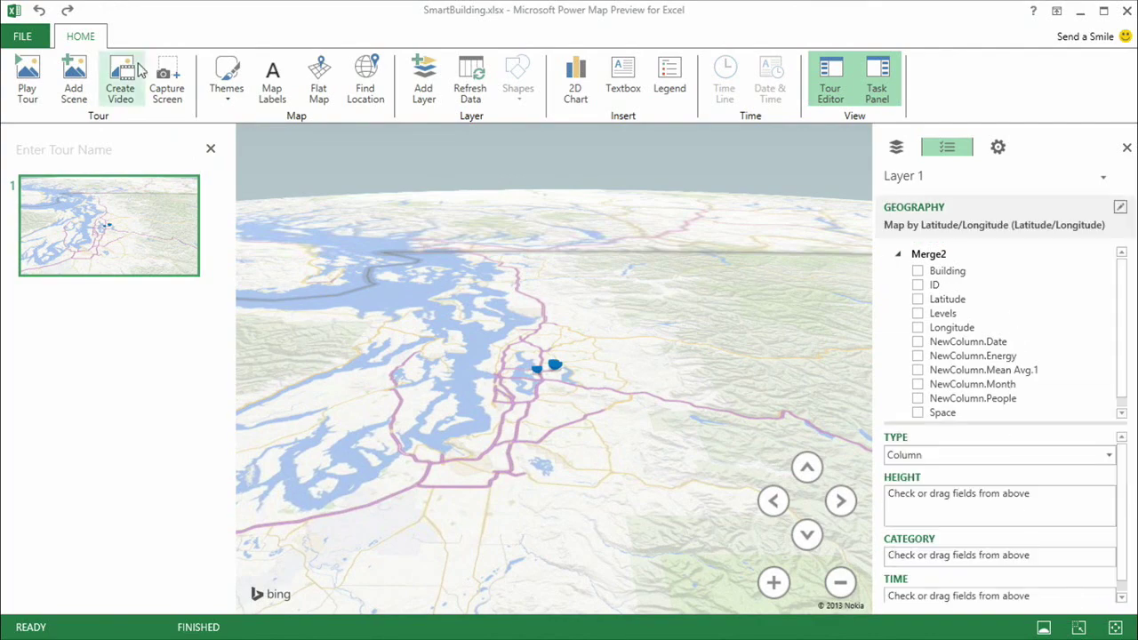
{"action": "left_click", "coordinate": [211, 149]}
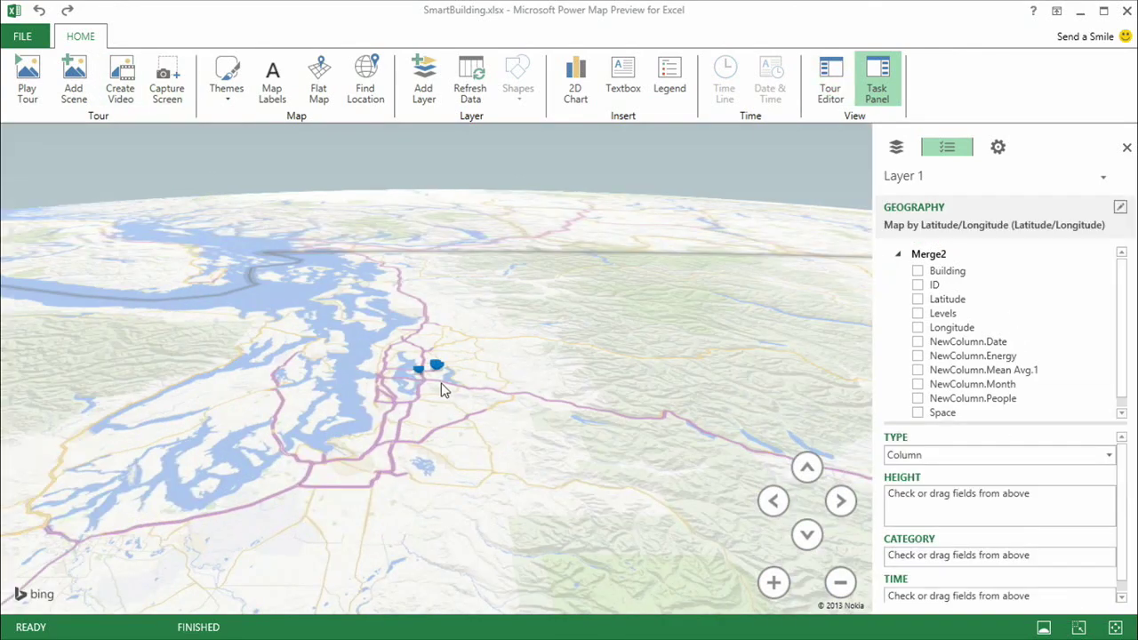
Turn on the place-name labels on the map around Redmond and Bellevue
{"action": "scroll", "coordinate": [440, 373], "scroll_direction": "up", "scroll_amount": 2}
{"action": "scroll", "coordinate": [436, 362], "scroll_direction": "up", "scroll_amount": 2}
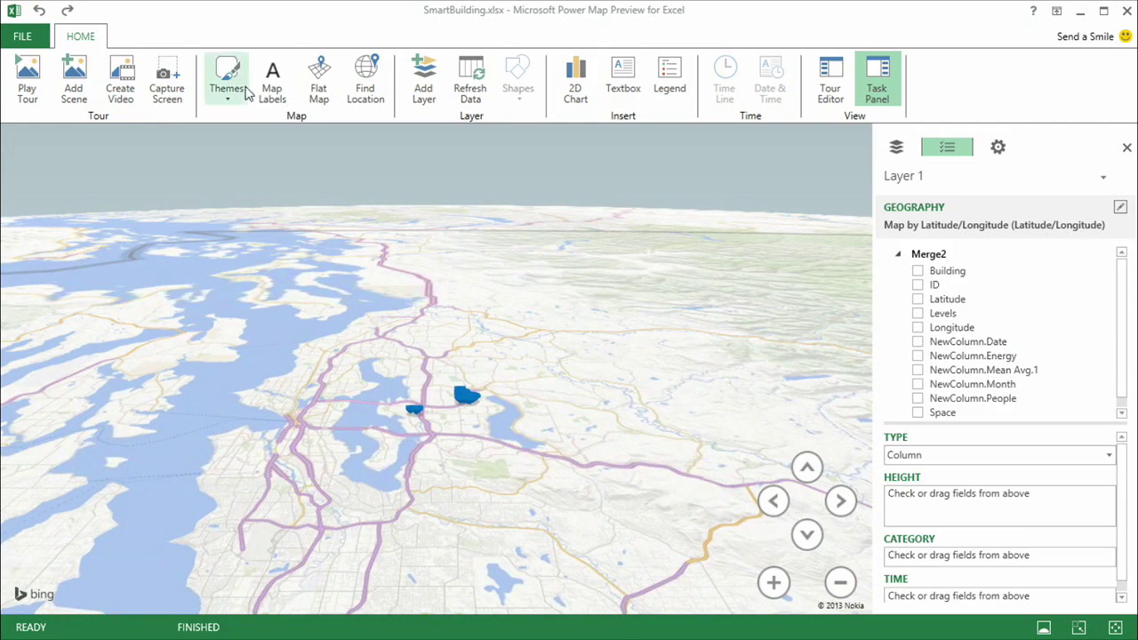
{"action": "left_click", "coordinate": [273, 74]}
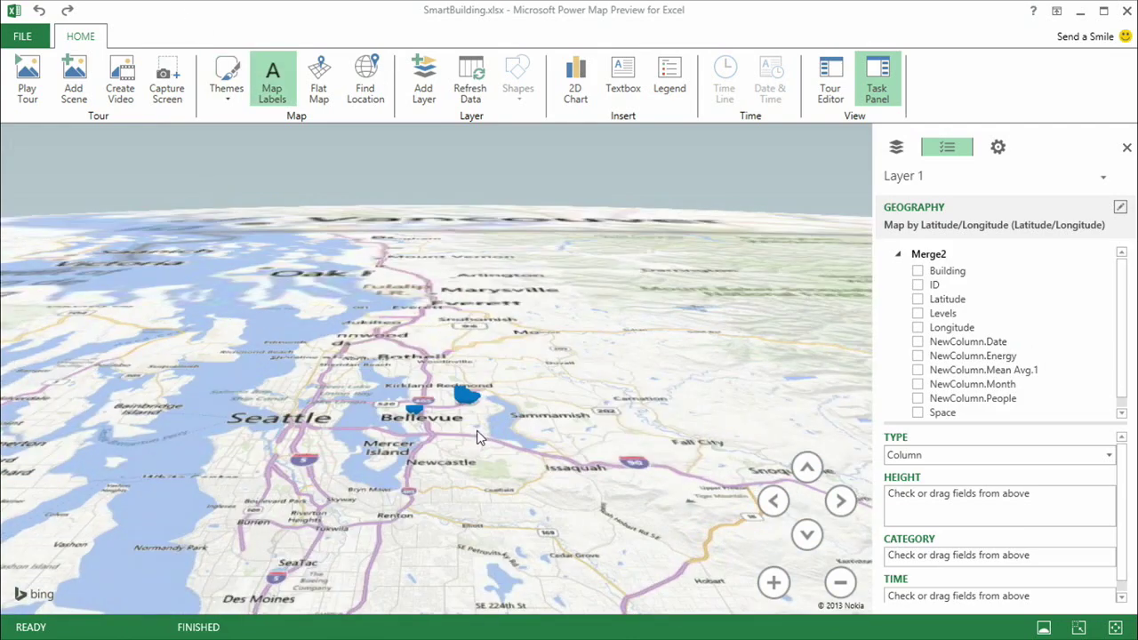
{"action": "scroll", "coordinate": [462, 440], "scroll_direction": "up", "scroll_amount": 1}
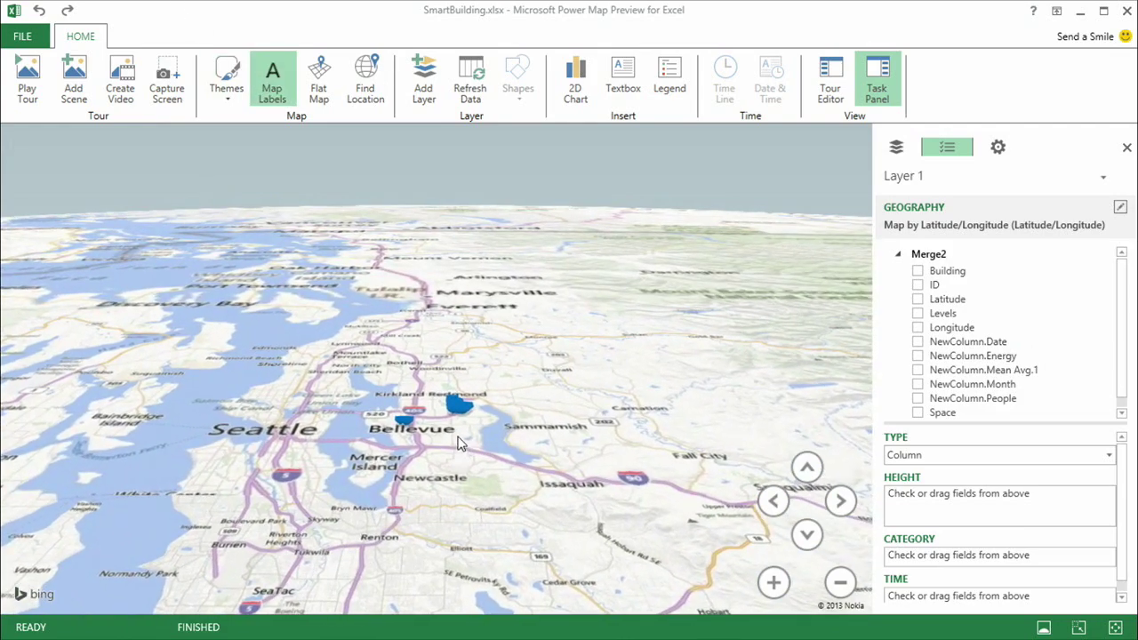
{"action": "scroll", "coordinate": [460, 445], "scroll_direction": "up", "scroll_amount": 3}
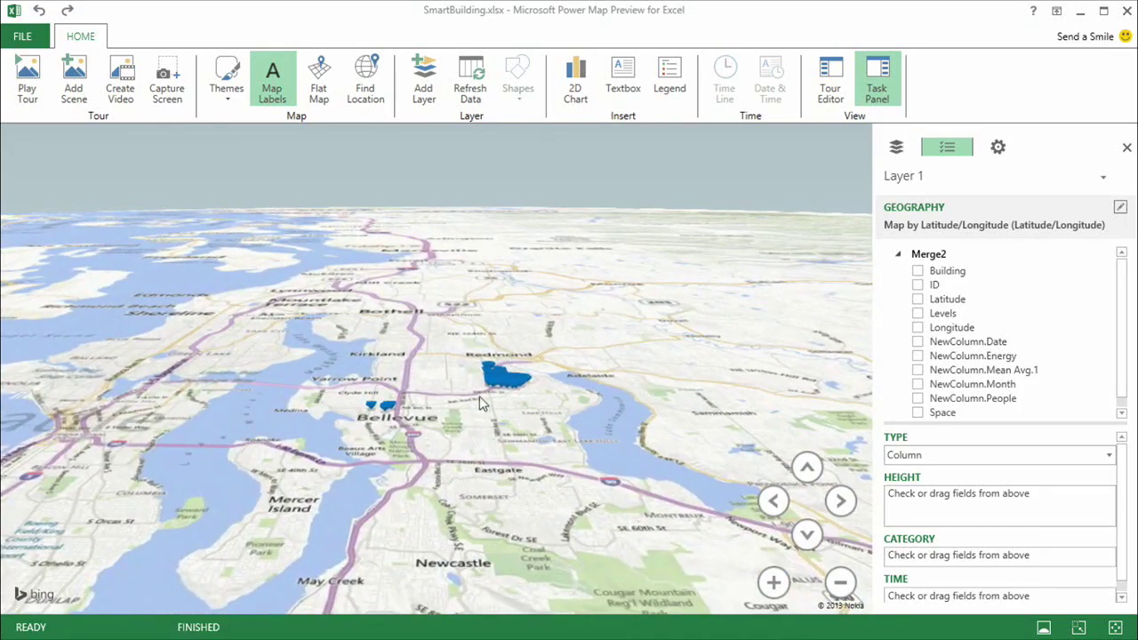
{"action": "left_click", "coordinate": [774, 501]}
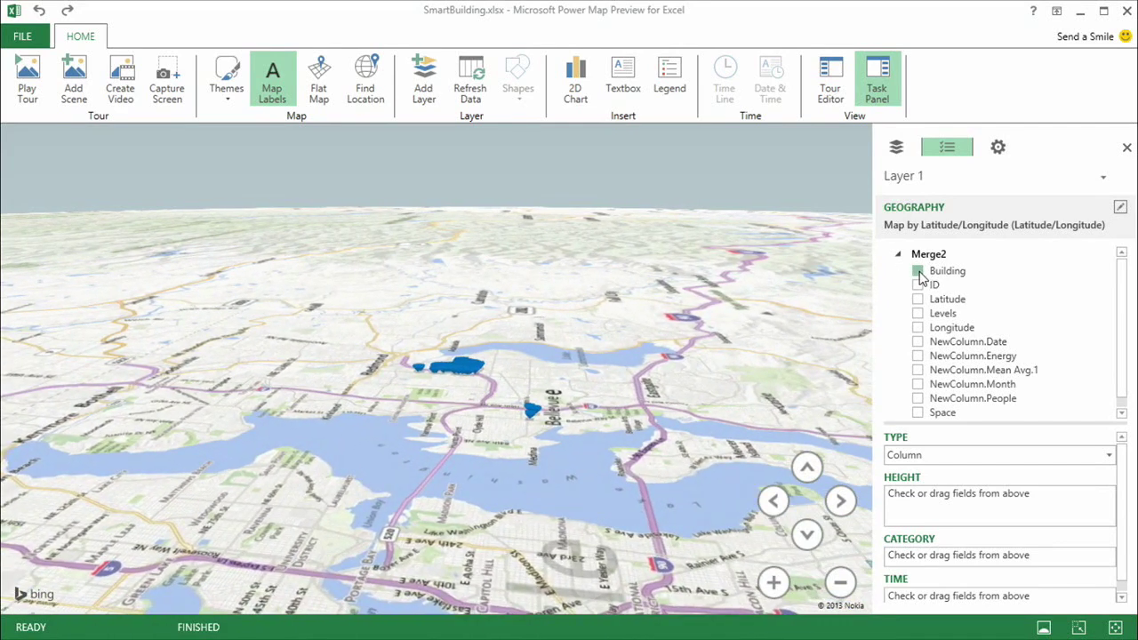
{"action": "left_click", "coordinate": [917, 272]}
{"action": "left_click", "coordinate": [844, 144]}
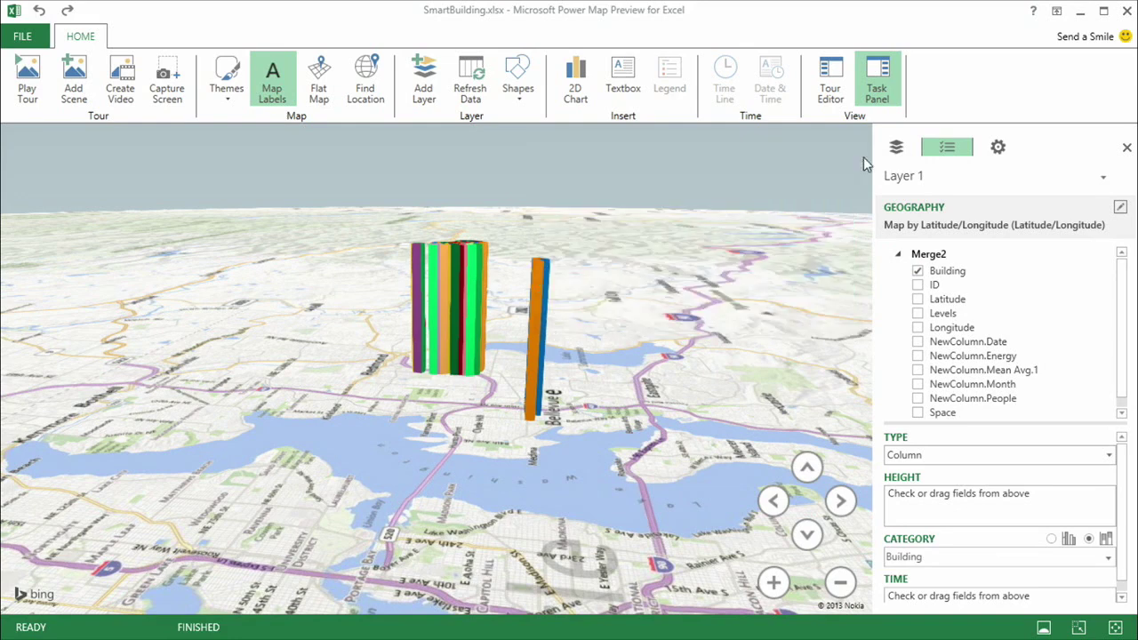
{"action": "left_click", "coordinate": [918, 271]}
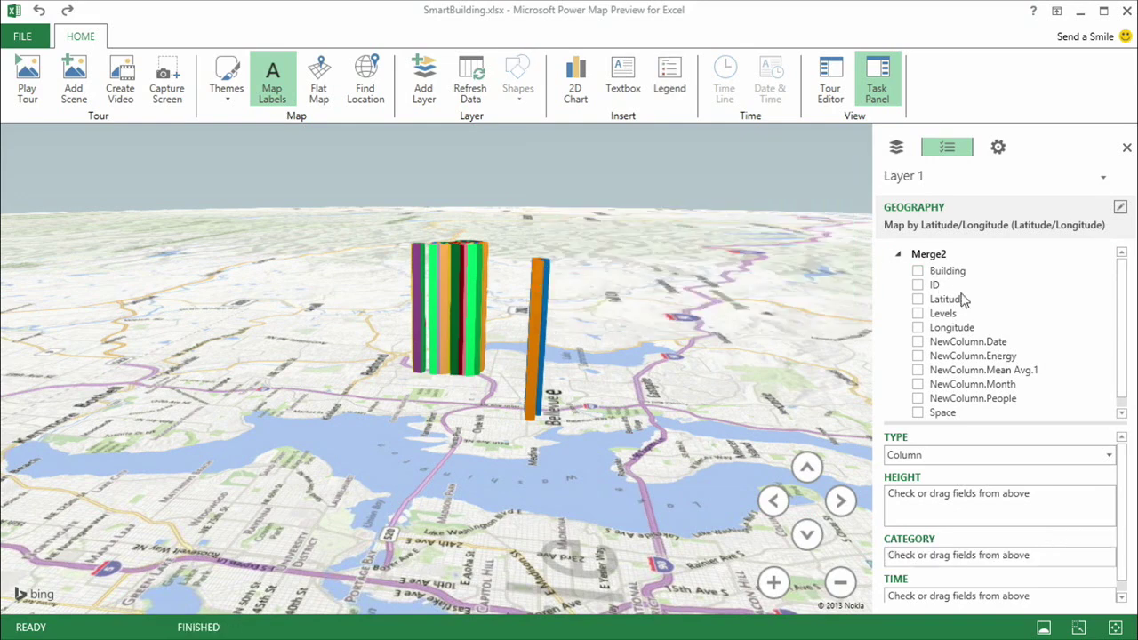
Plot the sum of NewColumn.Energy as the column height and set the columns' thickness to 32%
{"action": "left_click", "coordinate": [918, 356]}
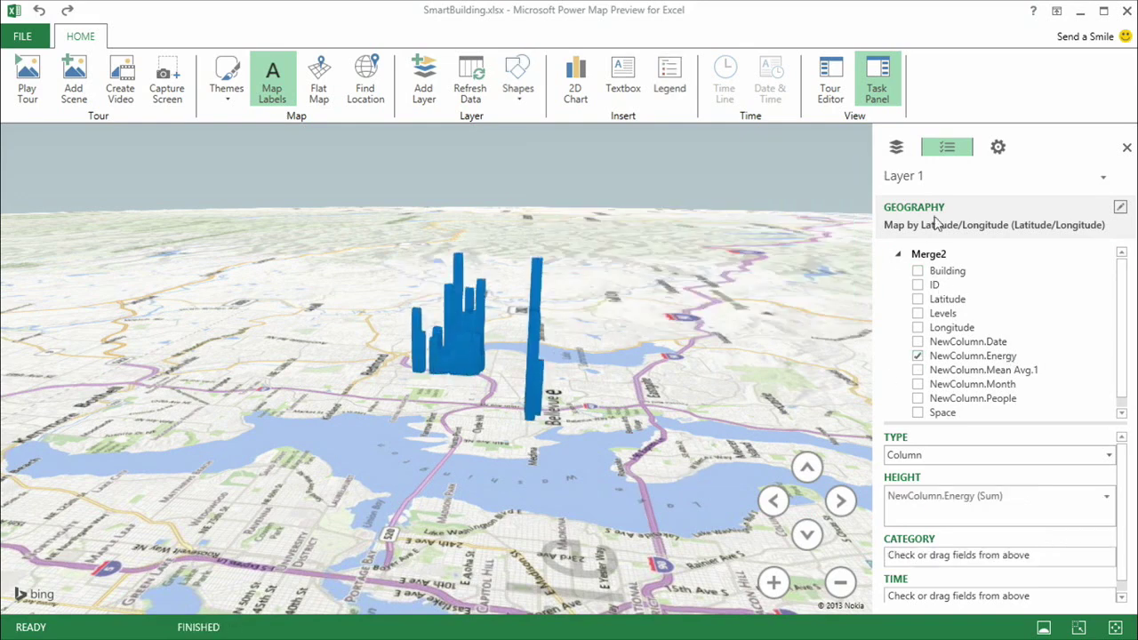
{"action": "left_click", "coordinate": [999, 147]}
{"action": "left_click_drag", "start_coordinate": [996, 281], "coordinate": [992, 287]}
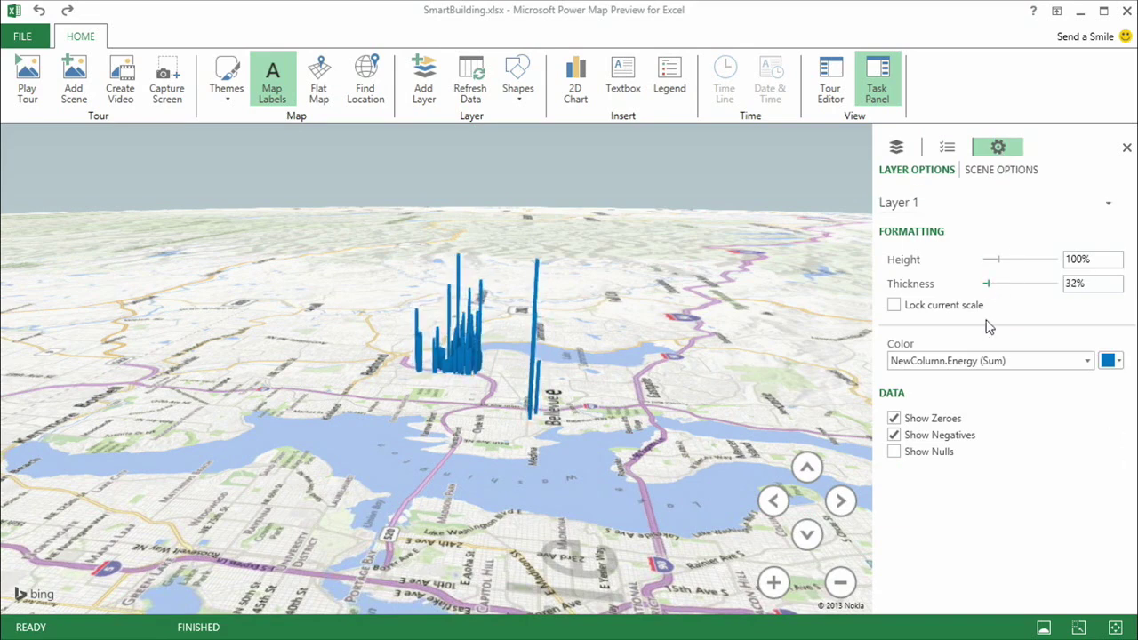
{"action": "left_click", "coordinate": [778, 503]}
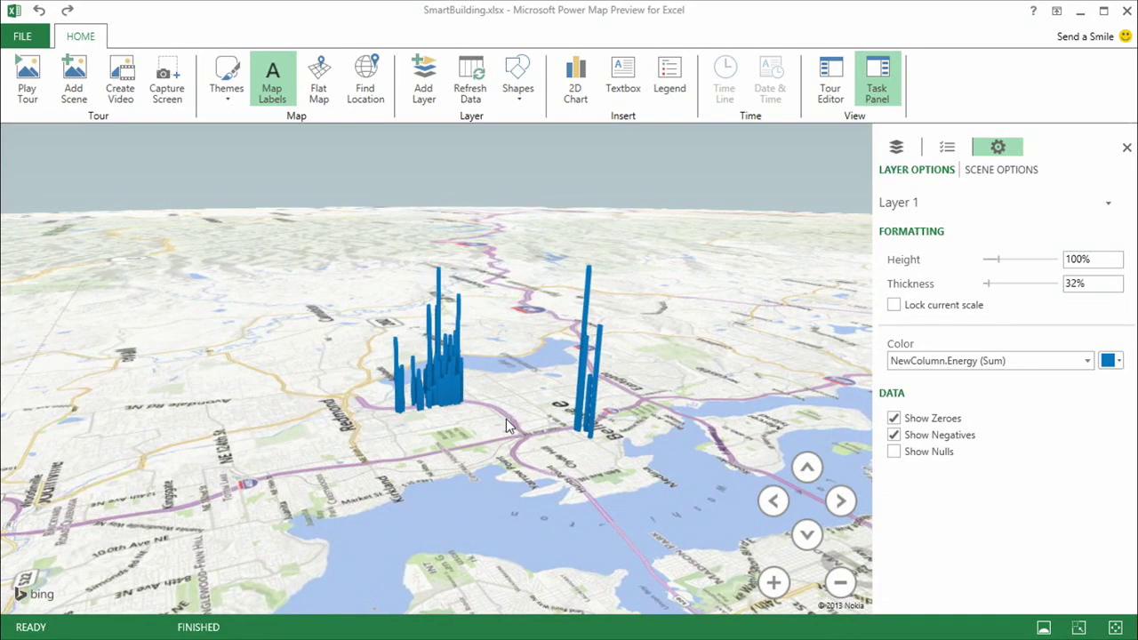
{"action": "left_click", "coordinate": [841, 501]}
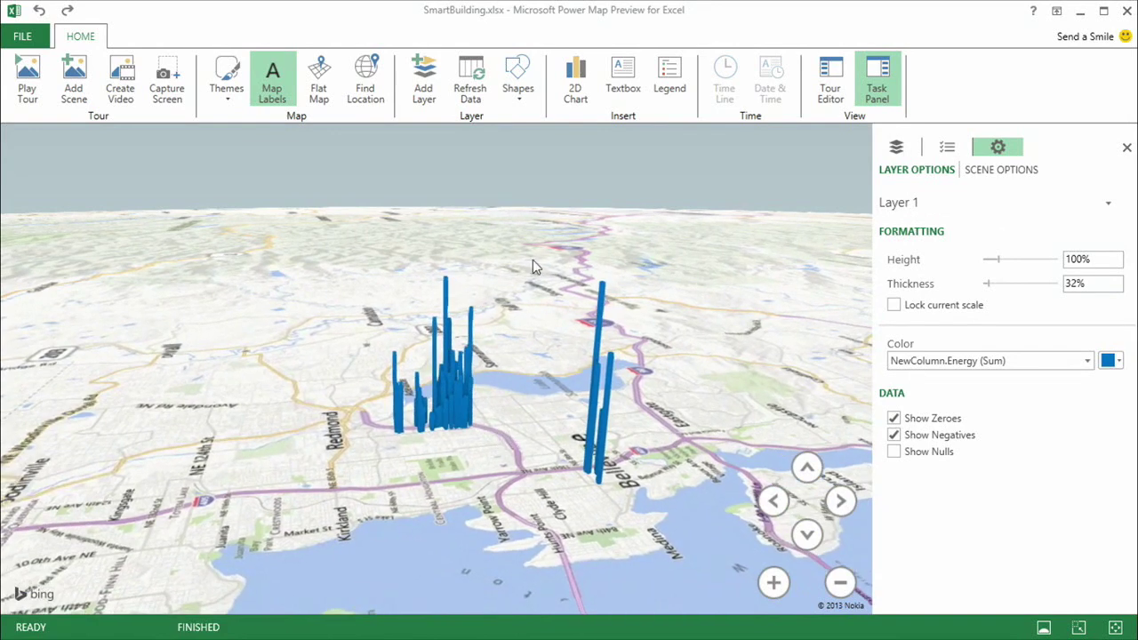
Split the energy columns by the Building category and inspect the details of the tallest columns in Redmond and Bellevue
{"action": "mouse_move", "coordinate": [449, 299]}
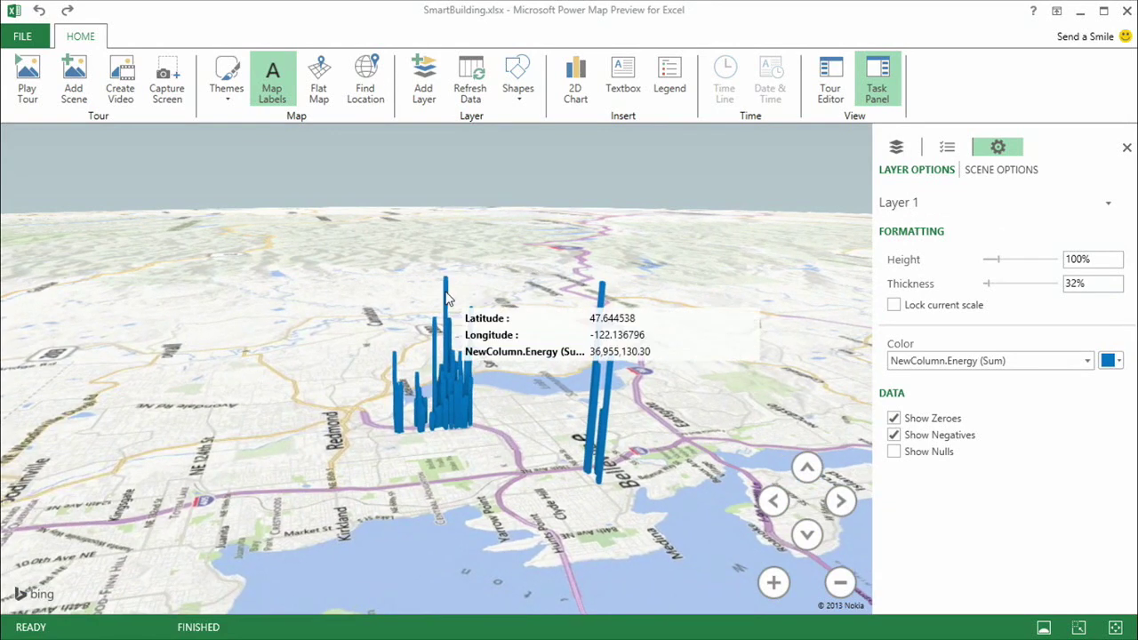
{"action": "mouse_move", "coordinate": [602, 305]}
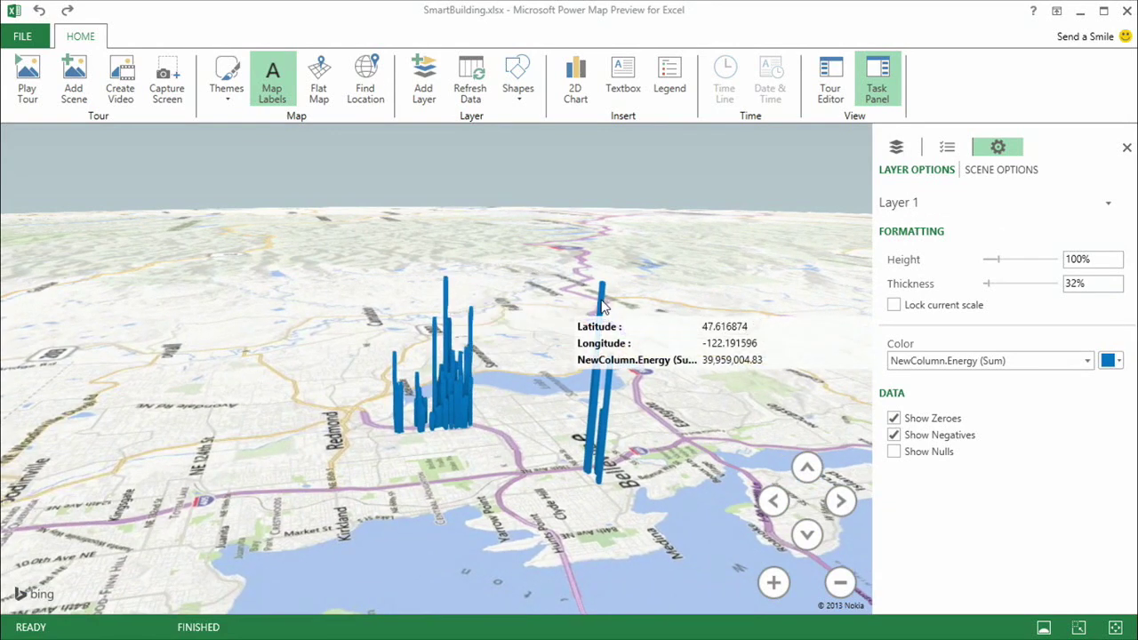
{"action": "left_click", "coordinate": [949, 149]}
{"action": "left_click", "coordinate": [918, 271]}
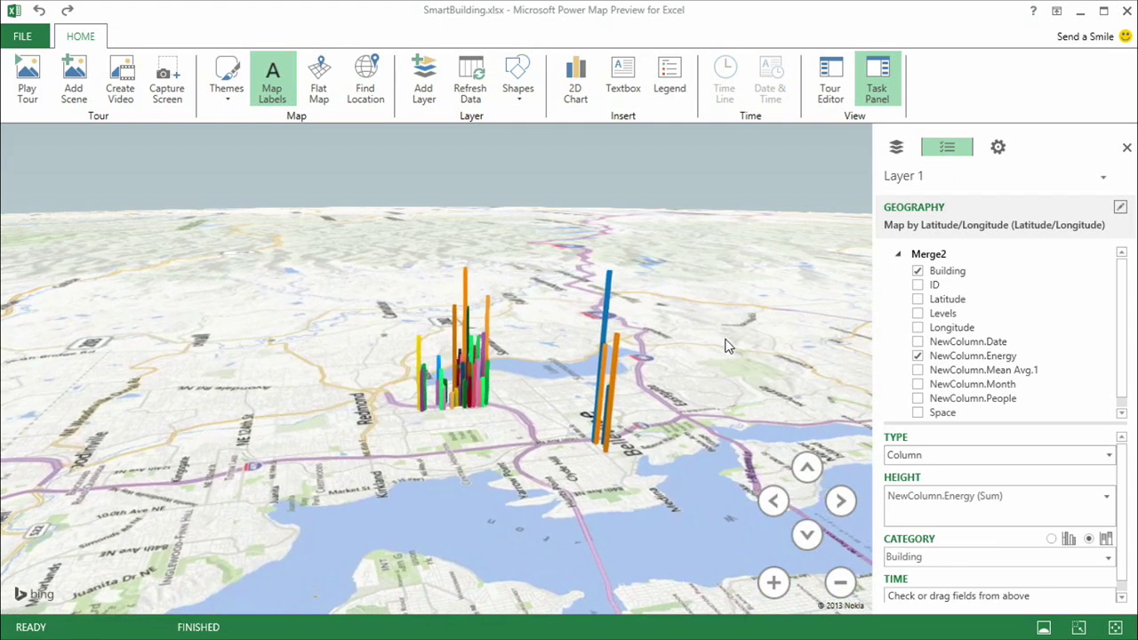
{"action": "mouse_move", "coordinate": [610, 286]}
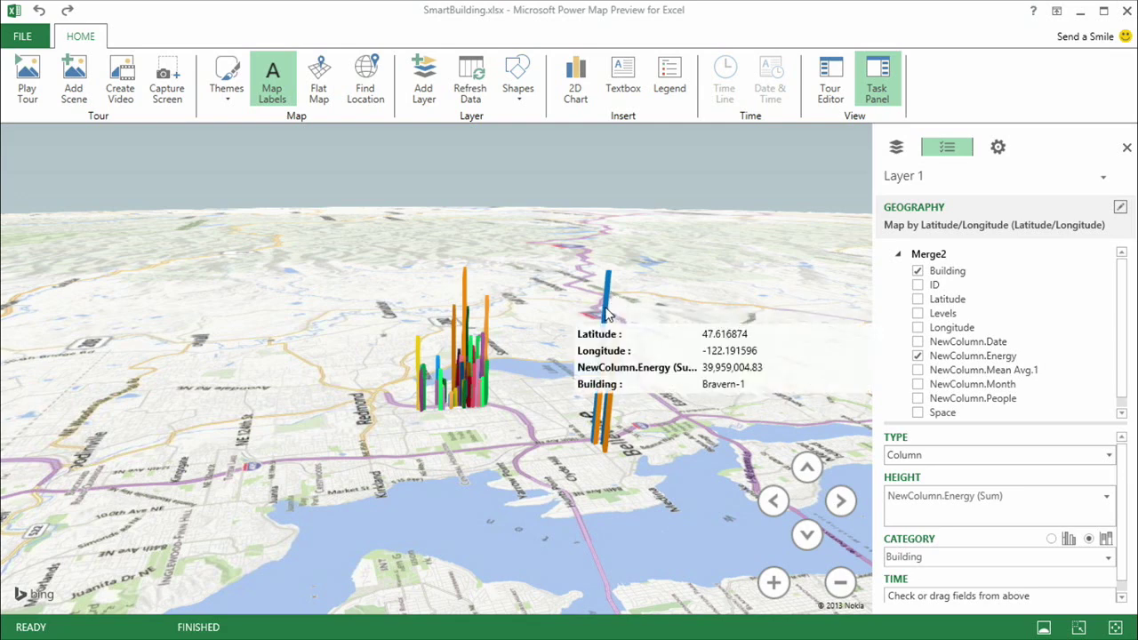
{"action": "left_click_drag", "start_coordinate": [531, 272], "coordinate": [502, 283]}
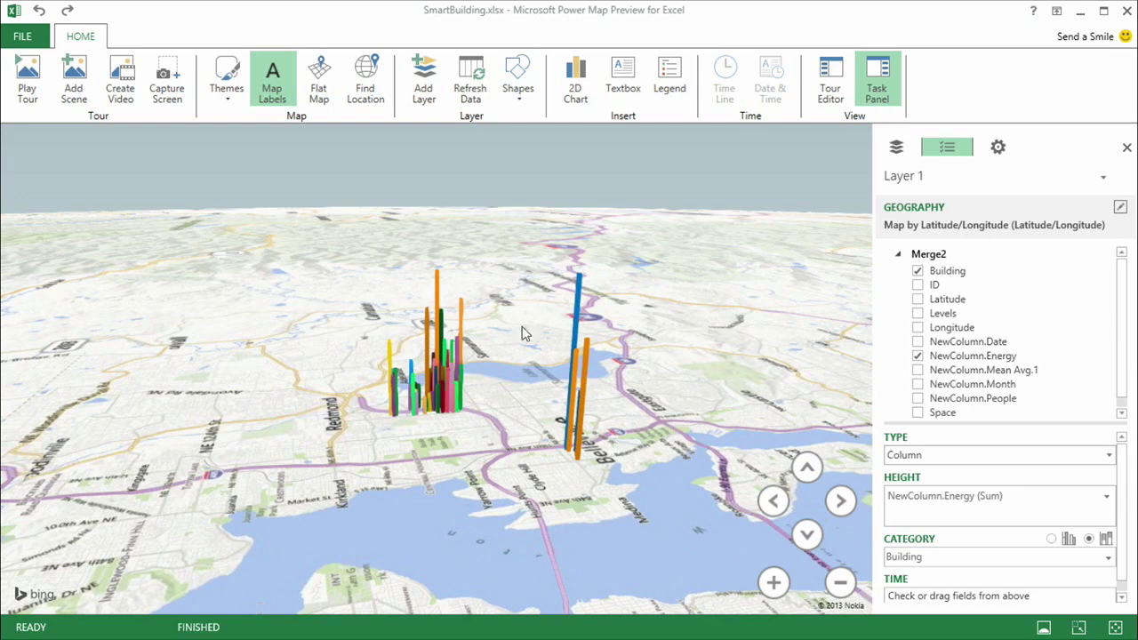
{"action": "mouse_move", "coordinate": [439, 284]}
{"action": "mouse_move", "coordinate": [461, 323]}
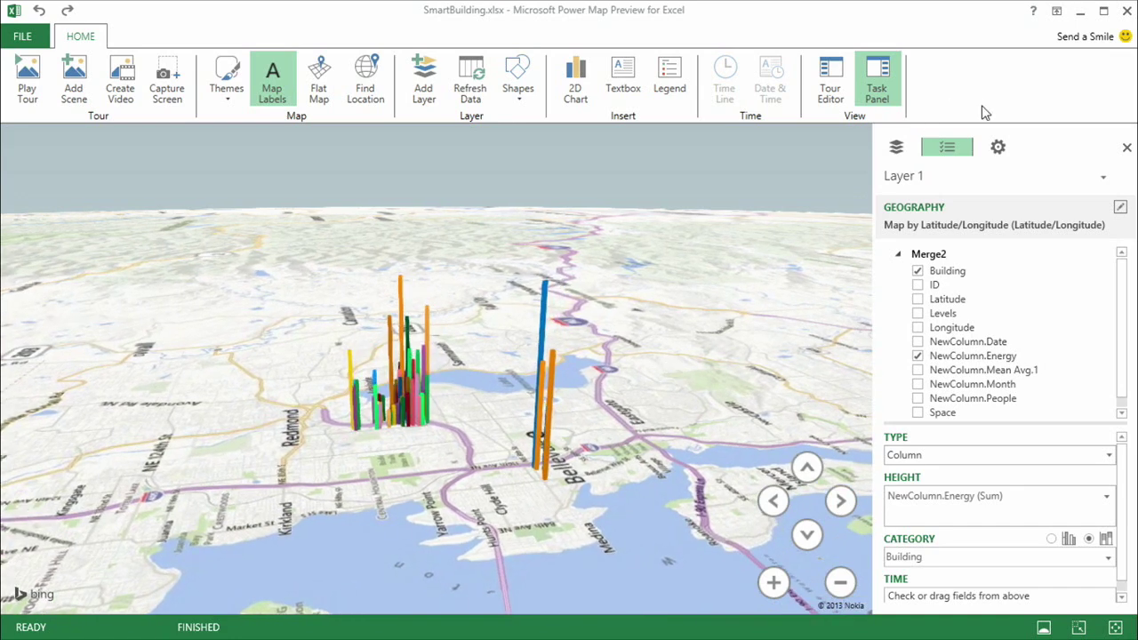
Add a second layer mapped by Latitude and Longitude, plot NewColumn.Mean Avg.1 on it, and close its legend
{"action": "left_click", "coordinate": [897, 151]}
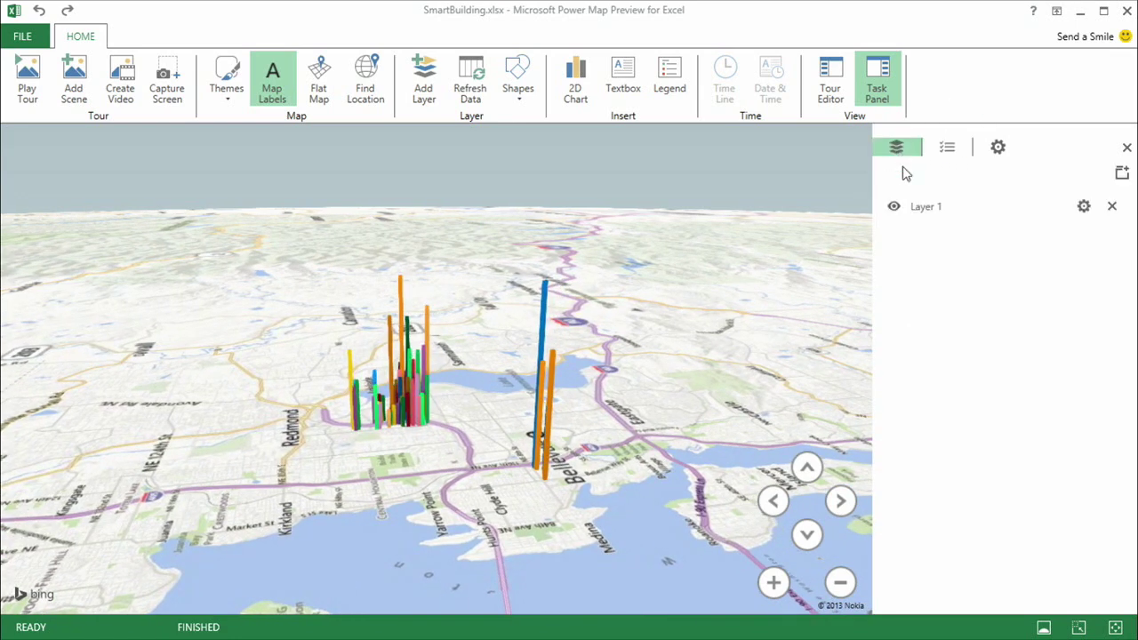
{"action": "left_click", "coordinate": [1122, 172]}
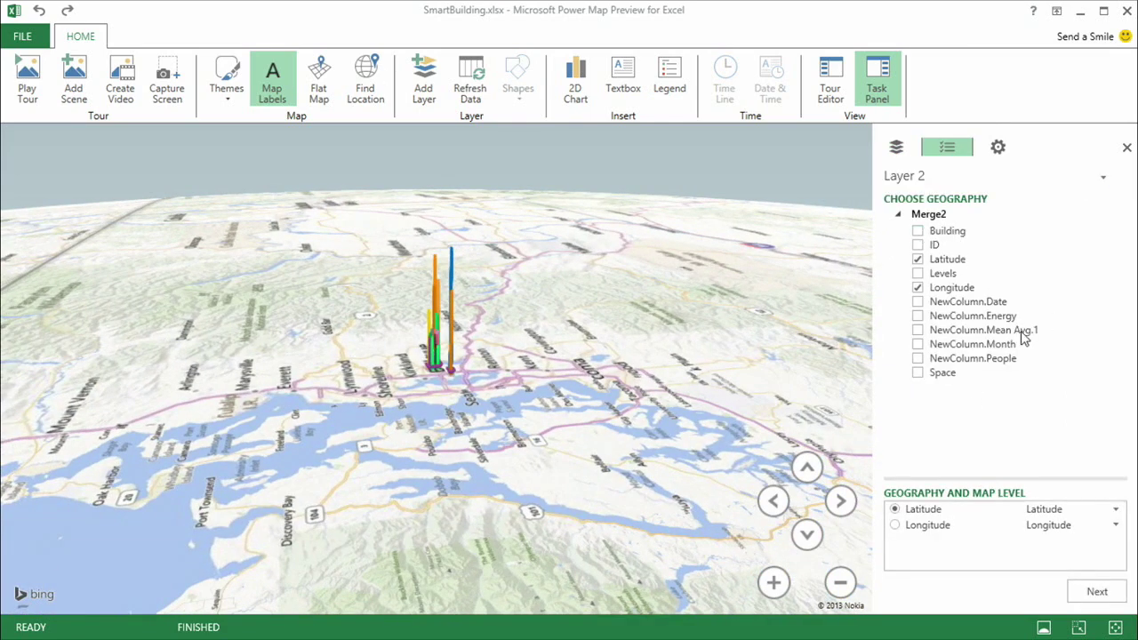
{"action": "left_click", "coordinate": [919, 331]}
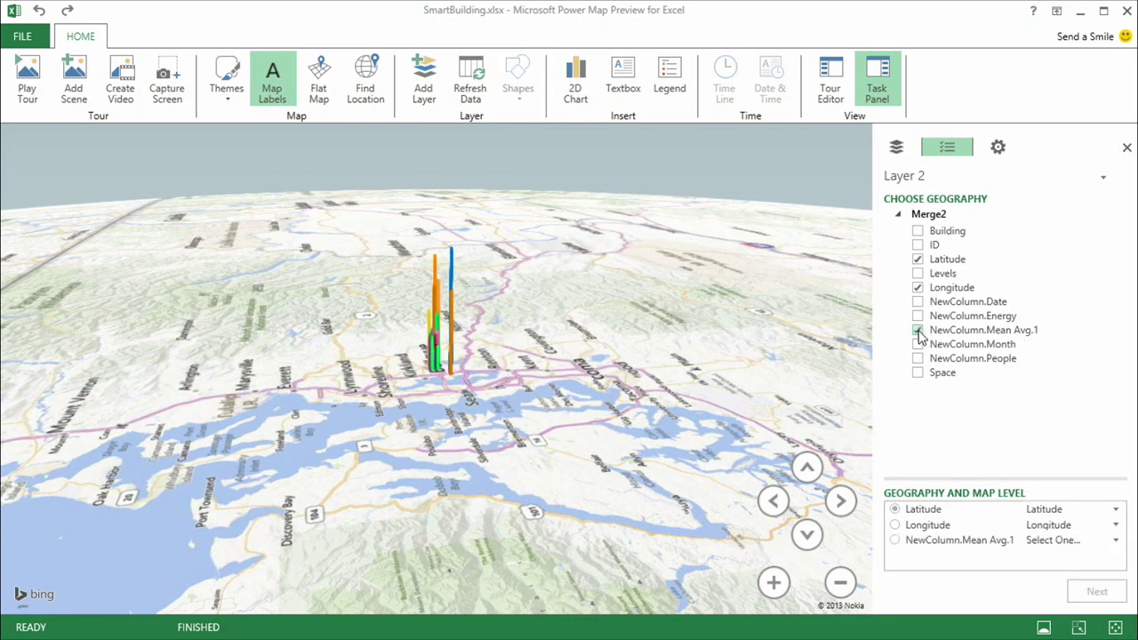
{"action": "left_click", "coordinate": [919, 330]}
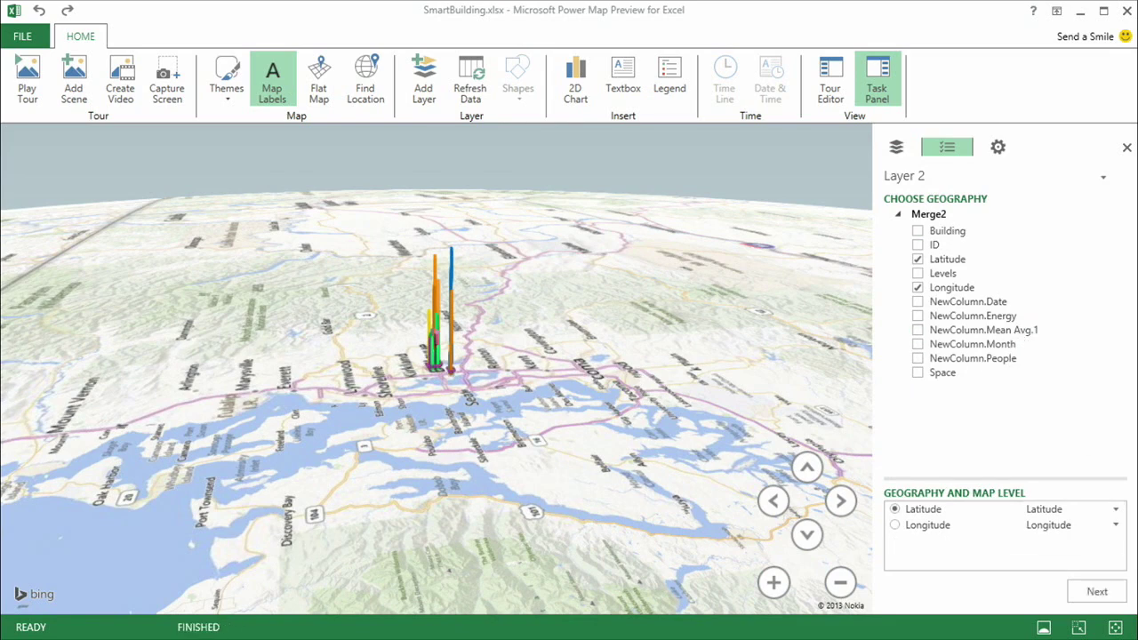
{"action": "left_click", "coordinate": [1097, 592]}
{"action": "left_click", "coordinate": [918, 370]}
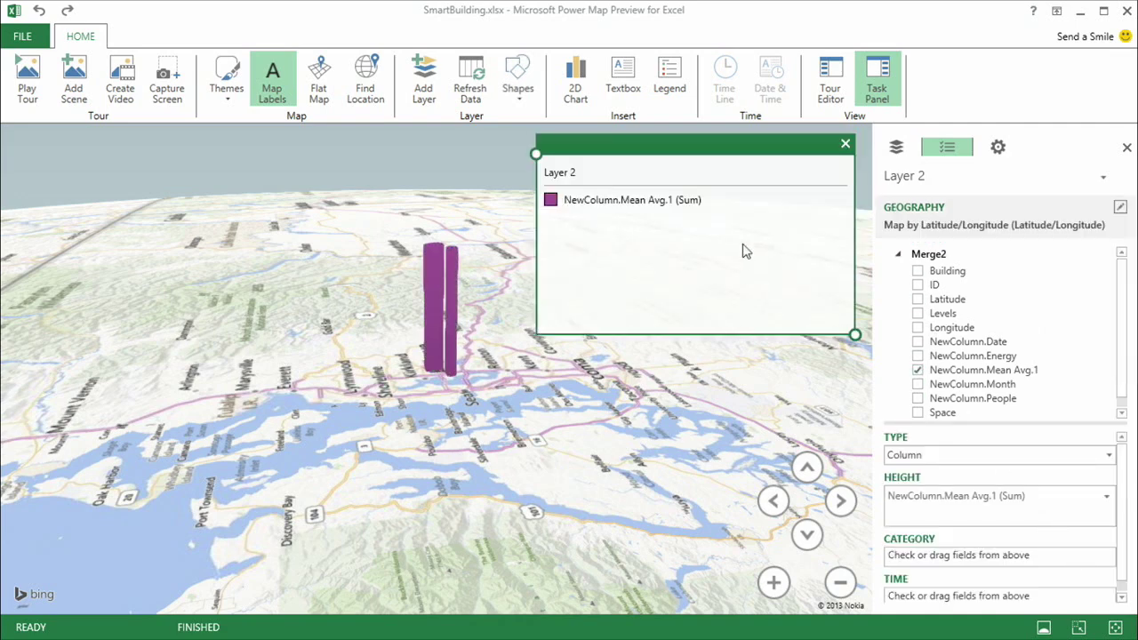
{"action": "left_click", "coordinate": [845, 146]}
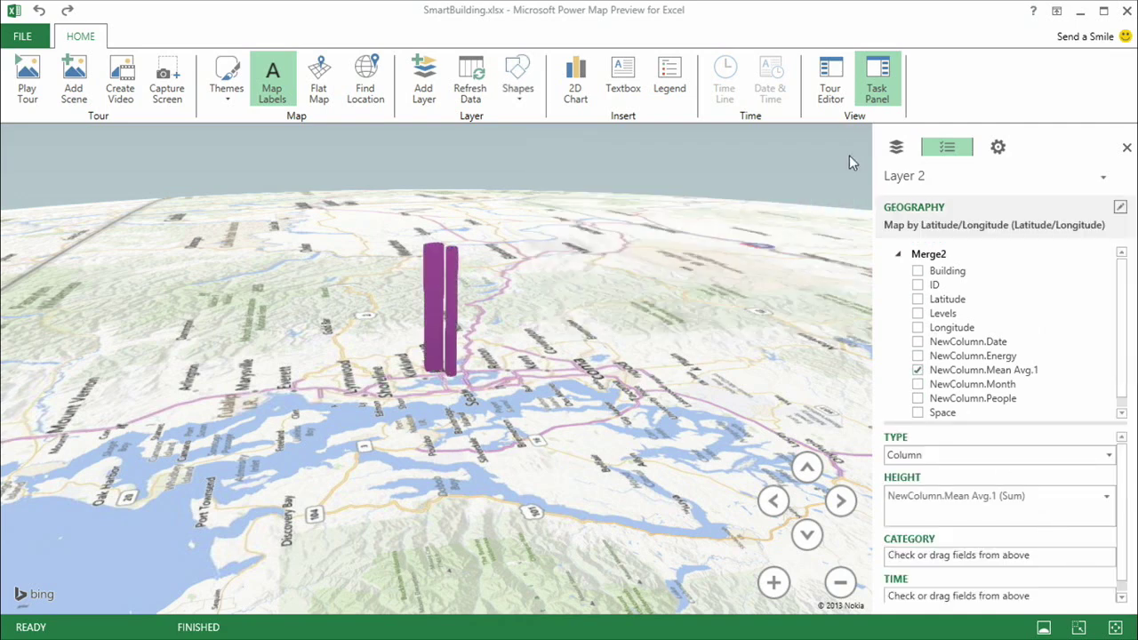
Change Layer 2 to a HeatMap and aggregate its NewColumn.Mean Avg.1 value as Average
{"action": "left_click", "coordinate": [1110, 457]}
{"action": "left_click", "coordinate": [909, 505]}
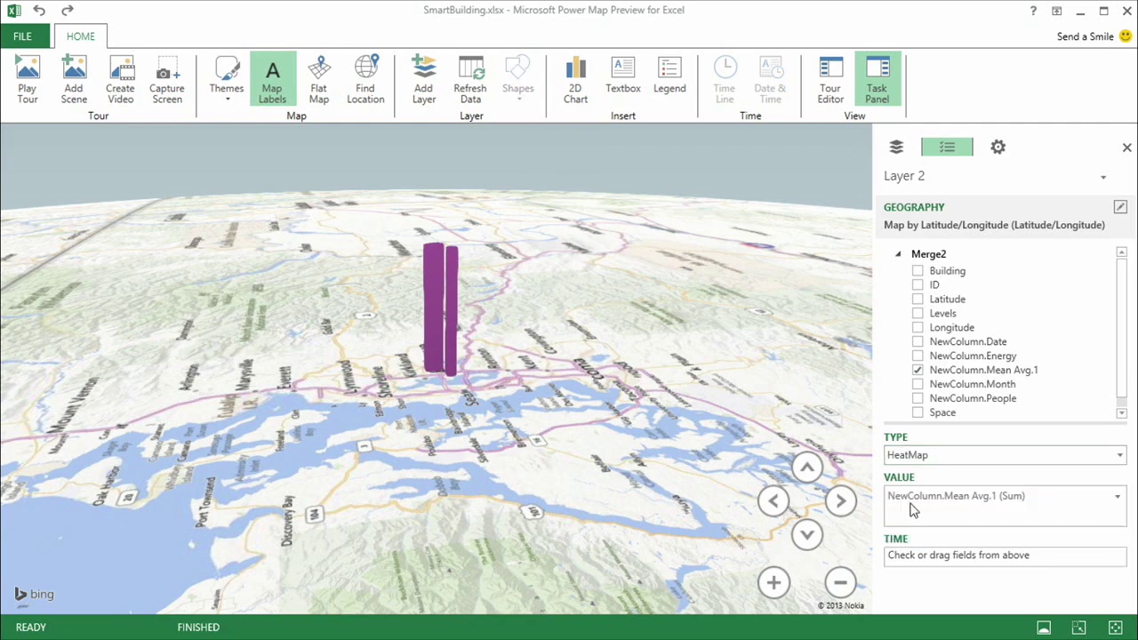
{"action": "left_click", "coordinate": [1117, 499]}
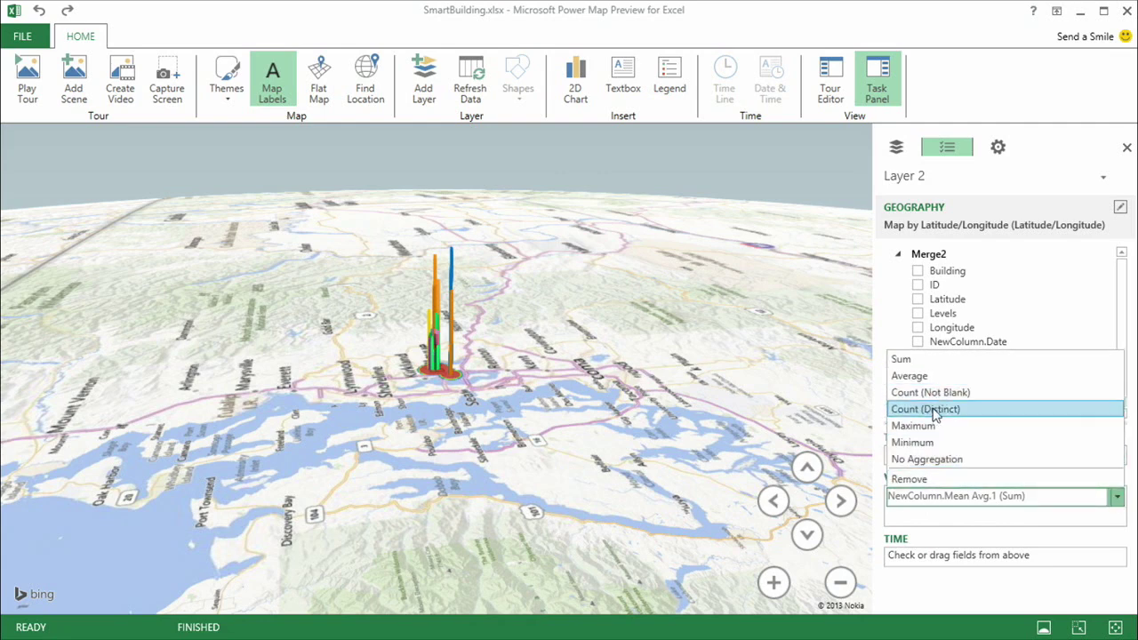
{"action": "left_click", "coordinate": [911, 381]}
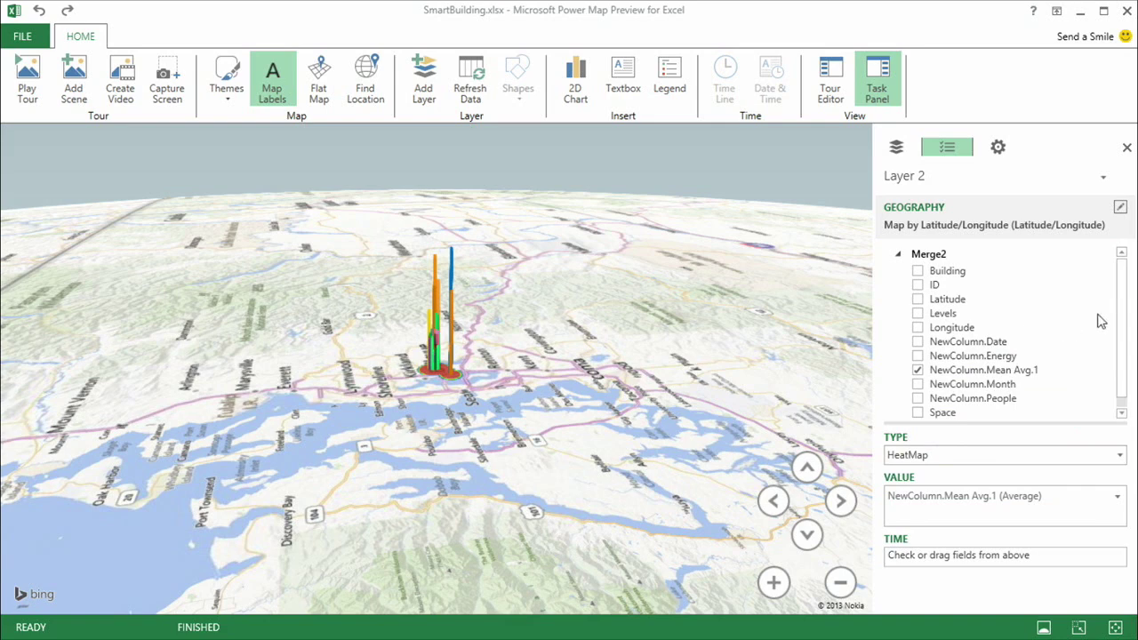
Use NewColumn.Date as Layer 2's time field and set the heat map's radius of influence to 49%
{"action": "mouse_move", "coordinate": [1122, 327]}
{"action": "left_mouse_down"}
{"action": "mouse_move", "coordinate": [1126, 346]}
{"action": "mouse_move", "coordinate": [1118, 310]}
{"action": "left_mouse_up"}
{"action": "left_click", "coordinate": [919, 343]}
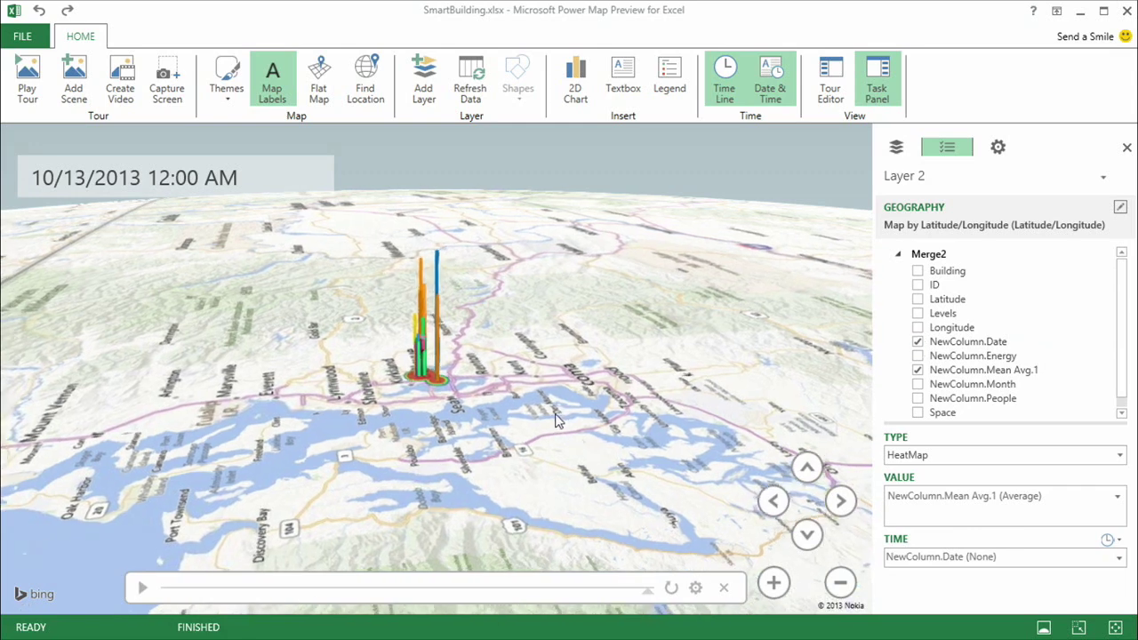
{"action": "left_click", "coordinate": [997, 148]}
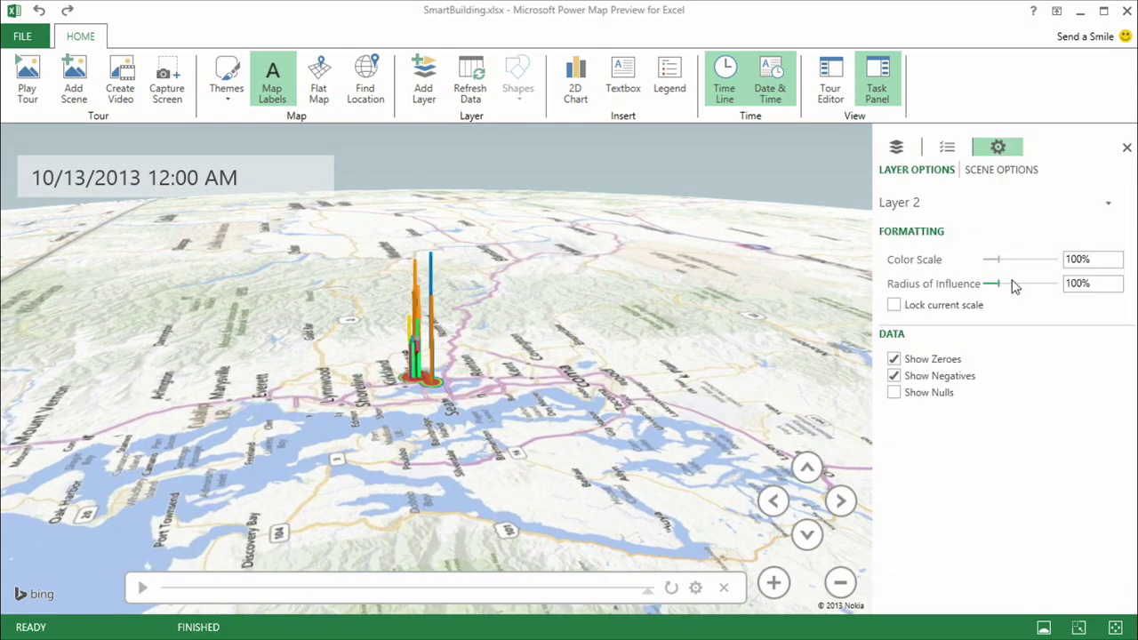
{"action": "left_click_drag", "start_coordinate": [998, 285], "coordinate": [990, 283]}
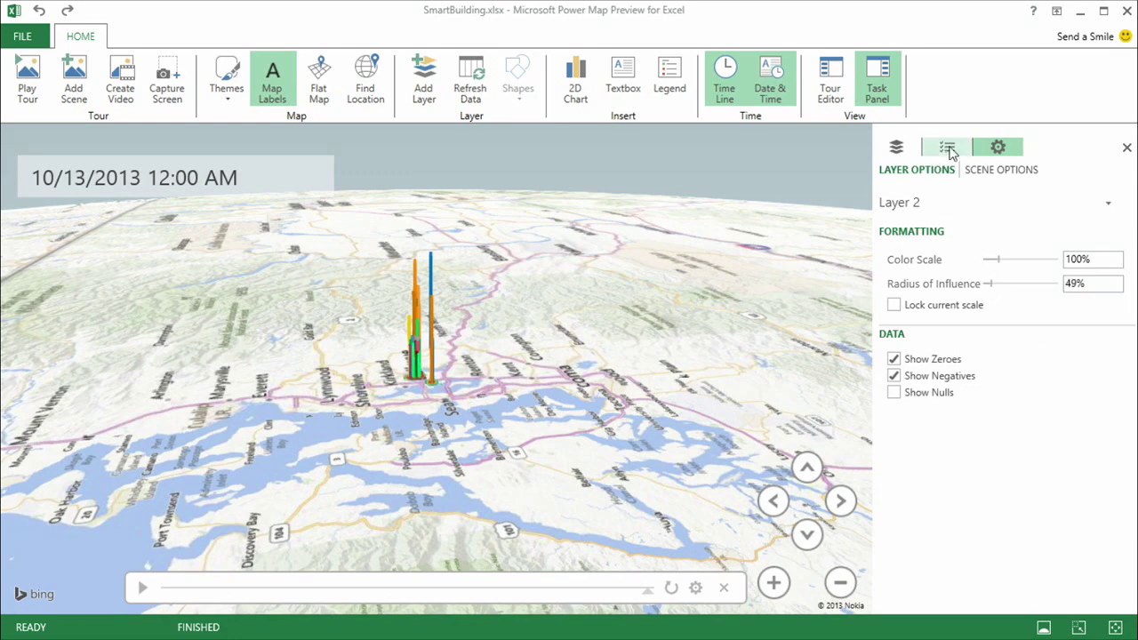
Hide Layer 1 to view the heat map on its own, and show the layer again
{"action": "left_click", "coordinate": [898, 147]}
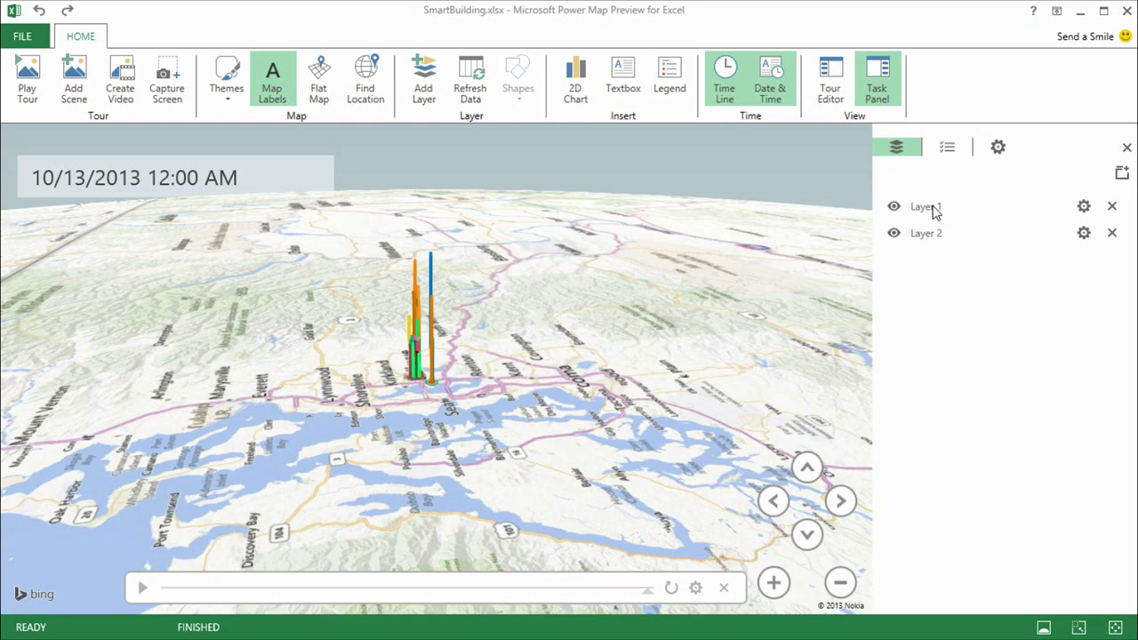
{"action": "left_click", "coordinate": [893, 206]}
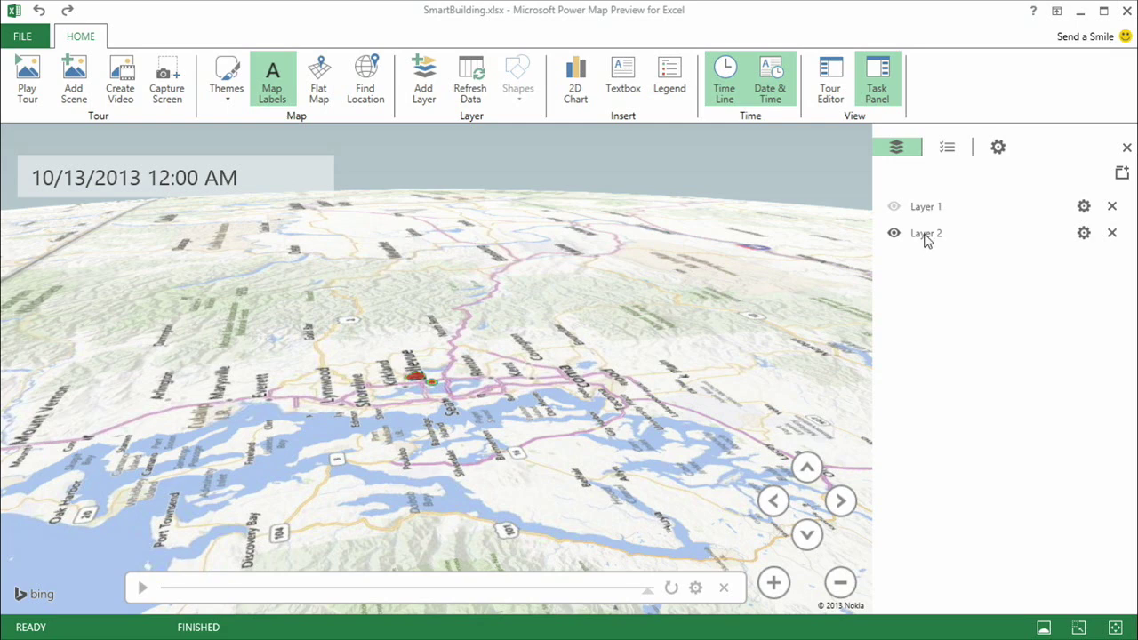
{"action": "left_click", "coordinate": [893, 206]}
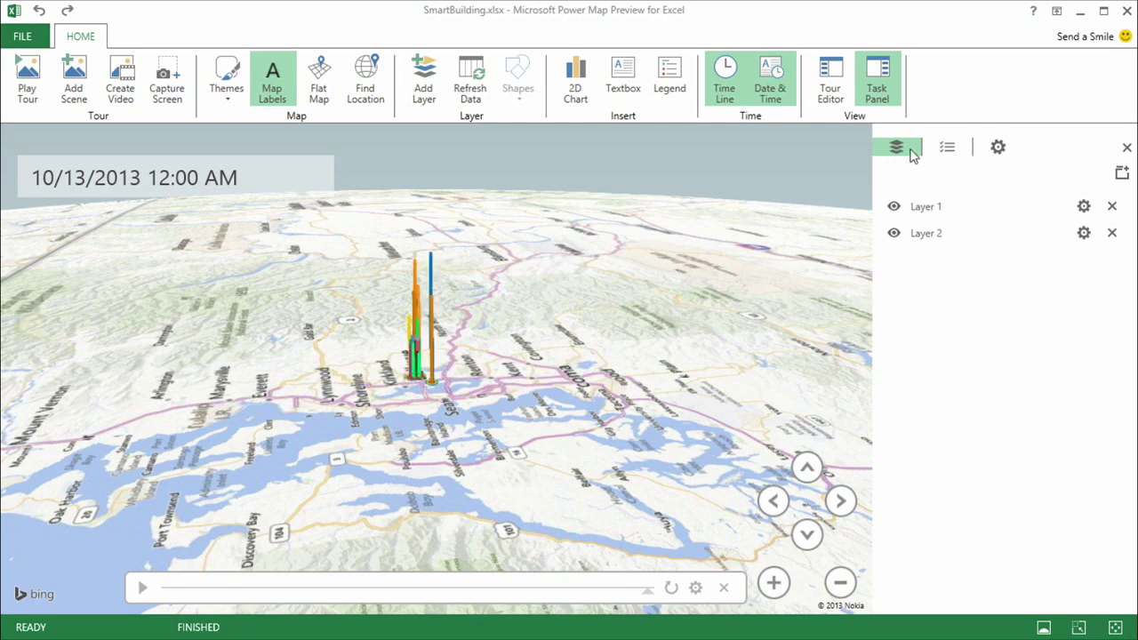
Switch to Layer 1 and use NewColumn.Date as its time field
{"action": "left_click", "coordinate": [947, 149]}
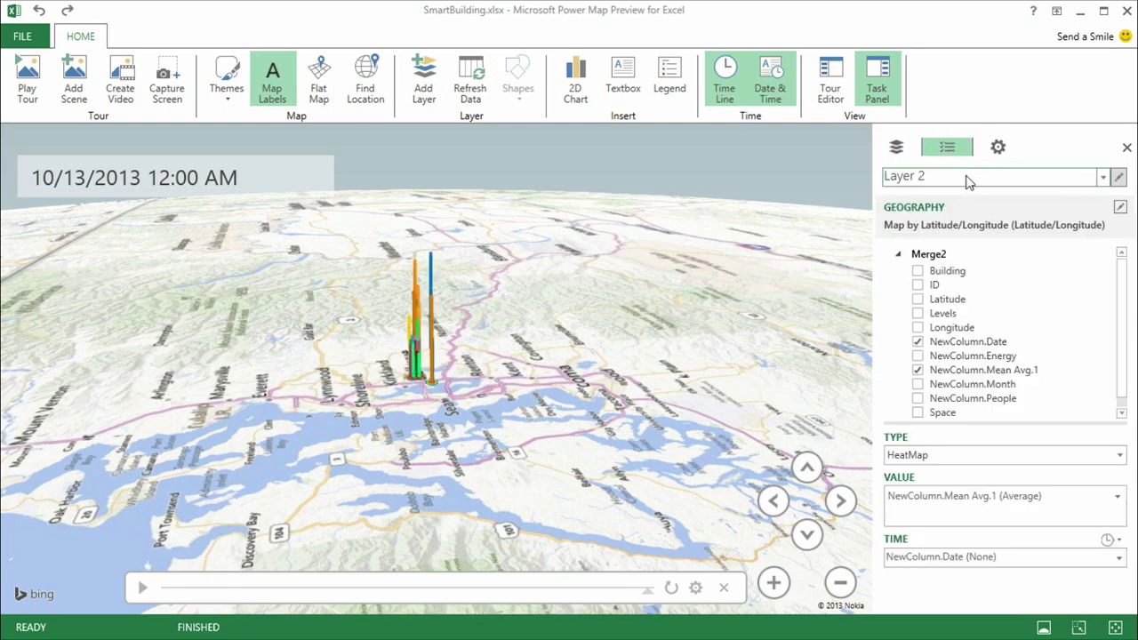
{"action": "left_click", "coordinate": [1059, 177]}
{"action": "left_click", "coordinate": [952, 193]}
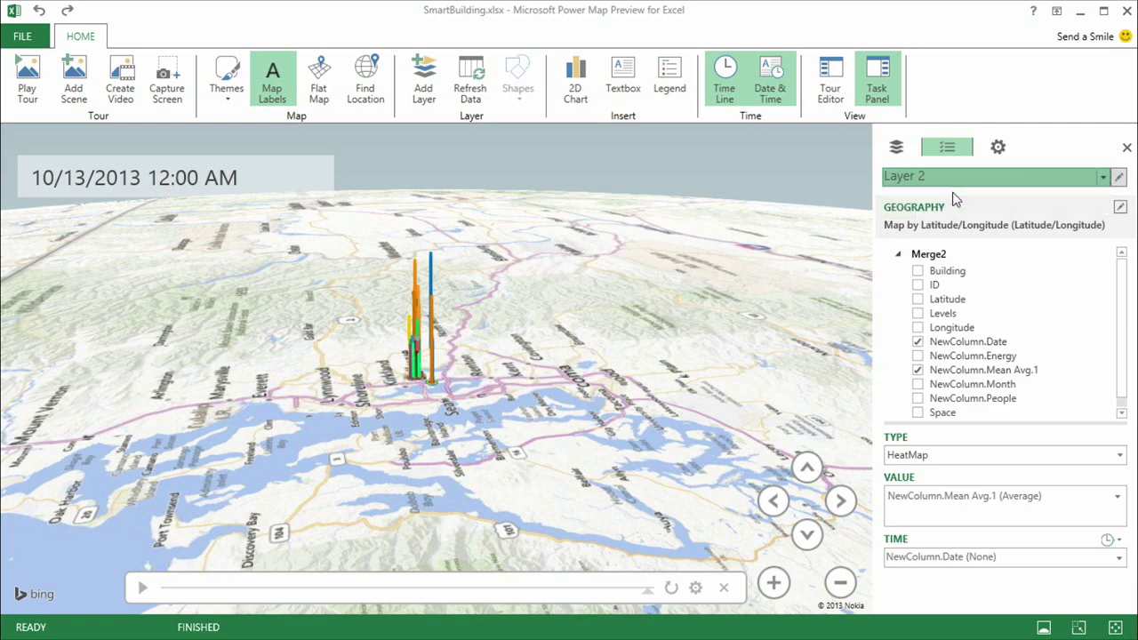
{"action": "left_click", "coordinate": [918, 343]}
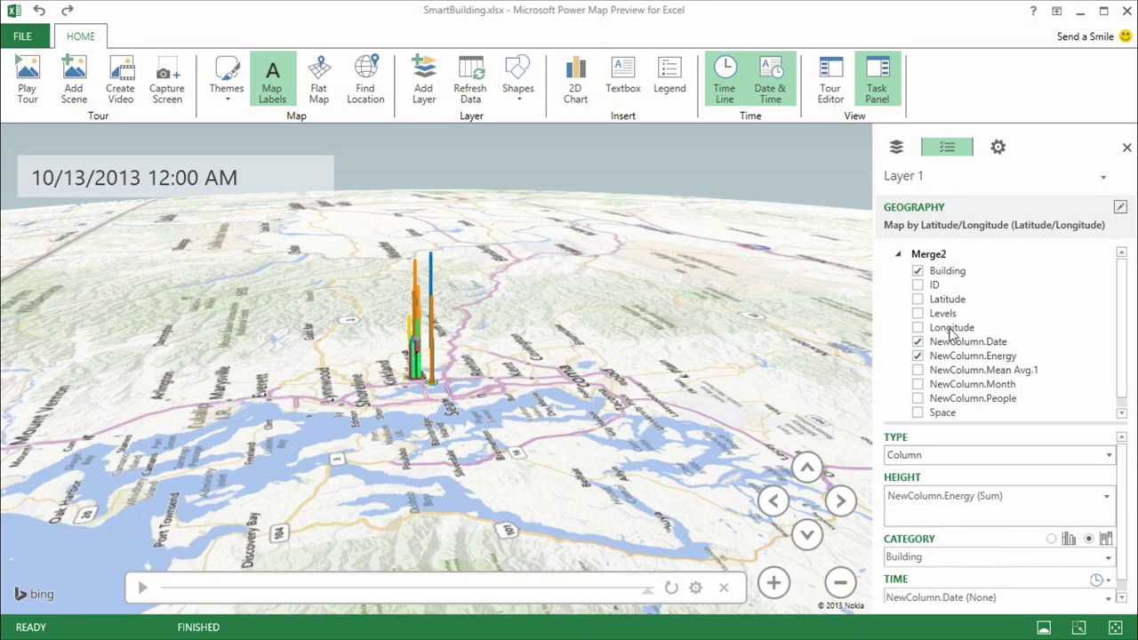
Play the timeline with the Redmond building columns in close view, and pause it partway
{"action": "left_click", "coordinate": [773, 503]}
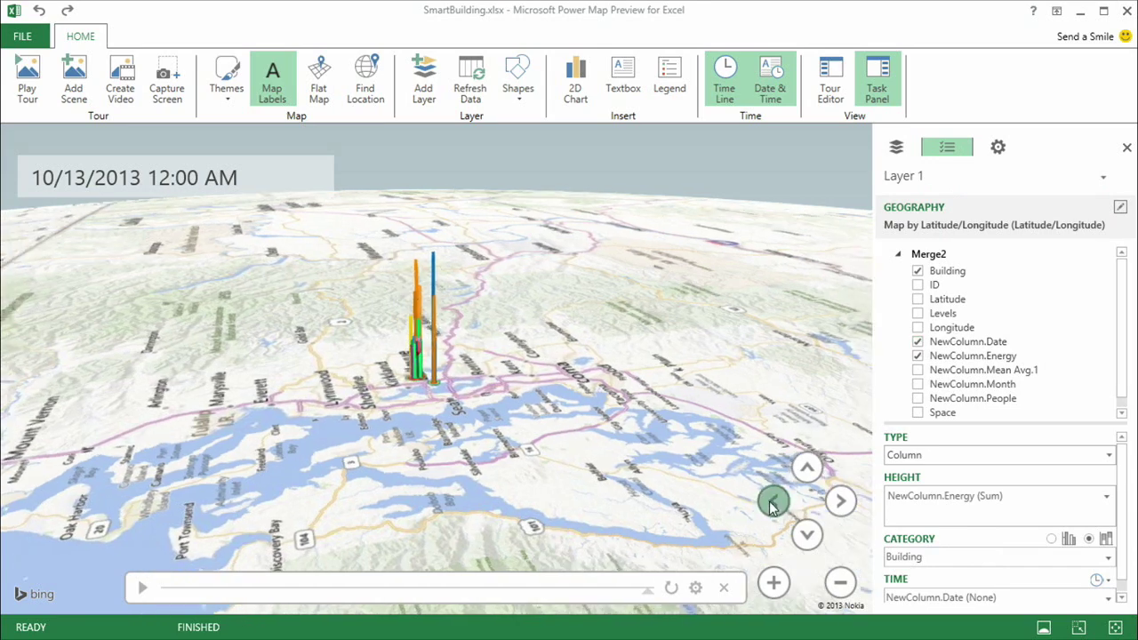
{"action": "left_click", "coordinate": [840, 502]}
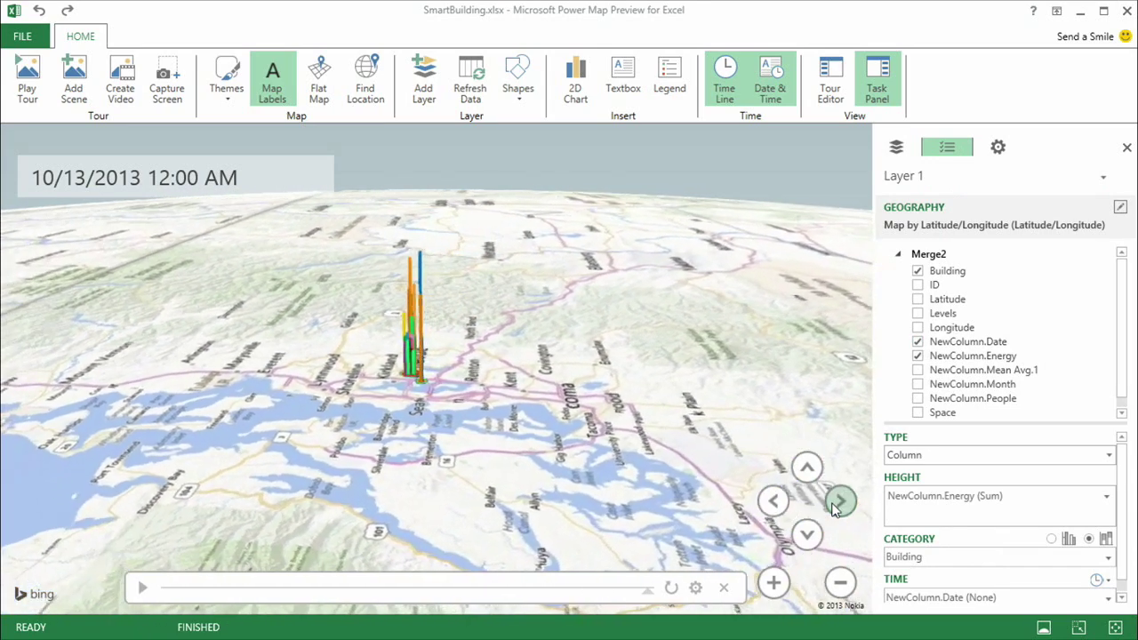
{"action": "left_click", "coordinate": [831, 503]}
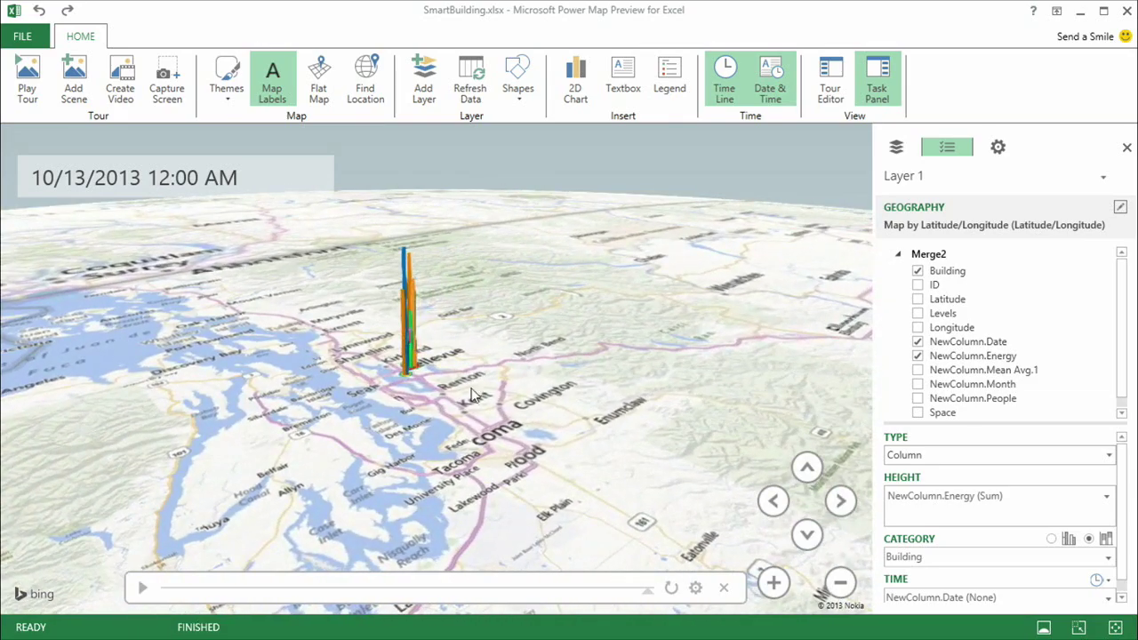
{"action": "scroll", "coordinate": [421, 421], "scroll_direction": "up", "scroll_amount": 5}
{"action": "scroll", "coordinate": [414, 407], "scroll_direction": "up", "scroll_amount": 4}
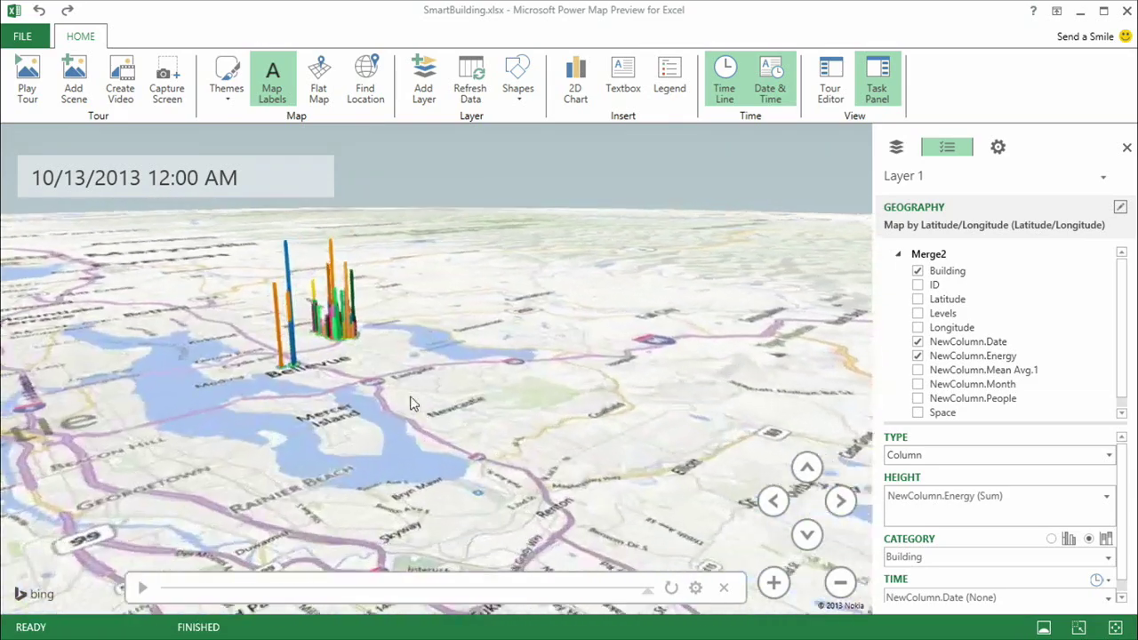
{"action": "left_click_drag", "start_coordinate": [487, 388], "coordinate": [555, 423]}
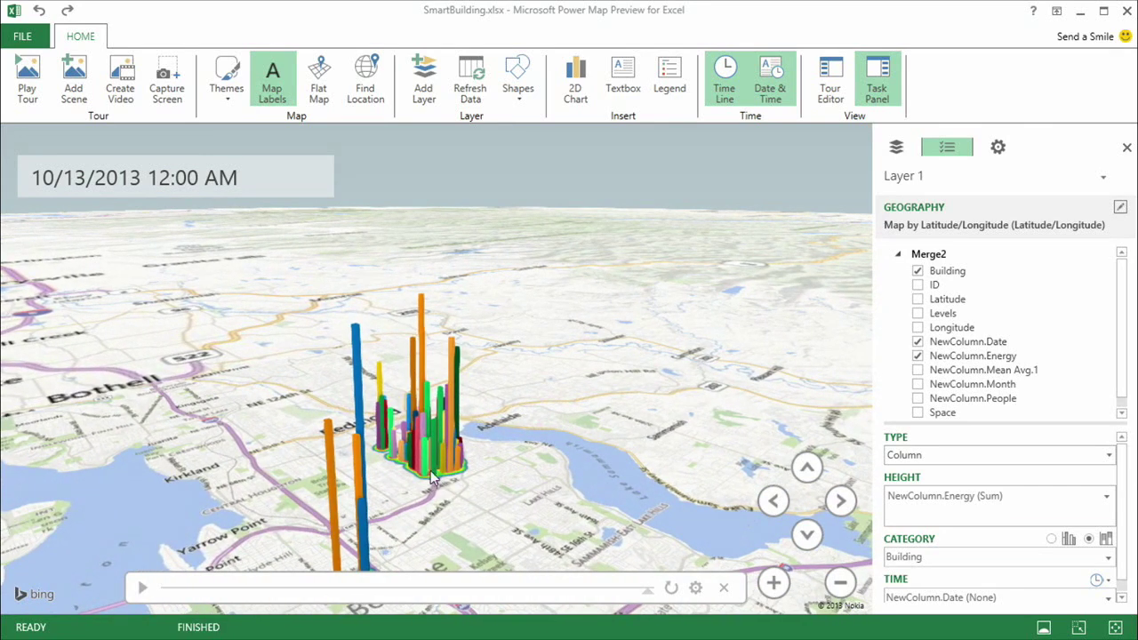
{"action": "left_click", "coordinate": [143, 591]}
{"action": "left_click", "coordinate": [142, 590]}
Set Layer 1's column height to the average of NewColumn.Energy and replay the timeline
{"action": "left_click", "coordinate": [1106, 496]}
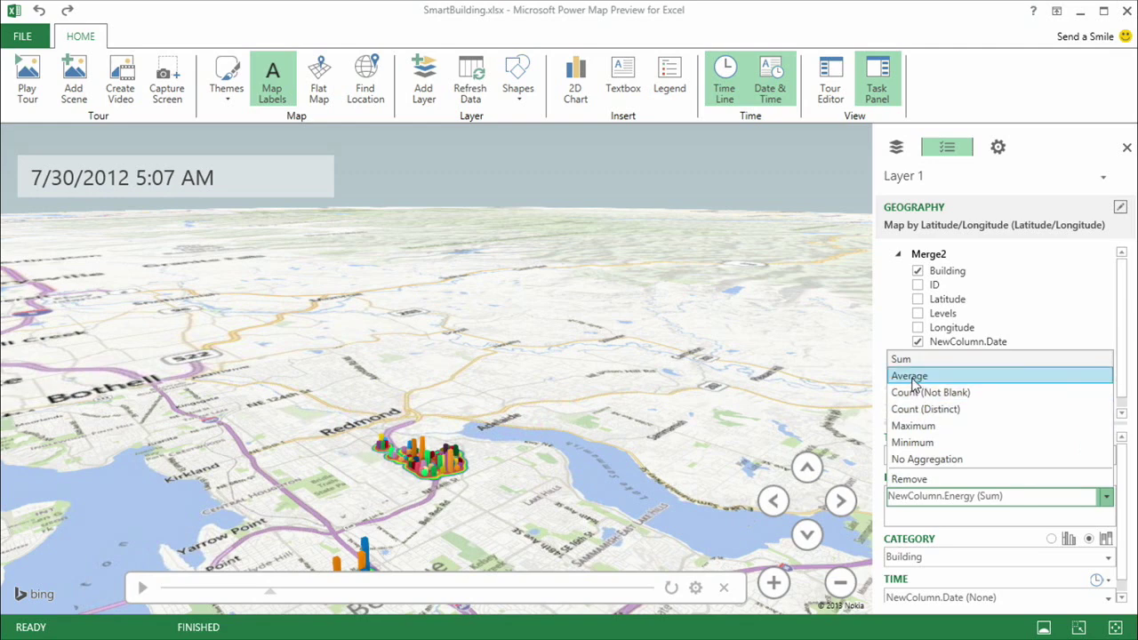
{"action": "left_click", "coordinate": [914, 377]}
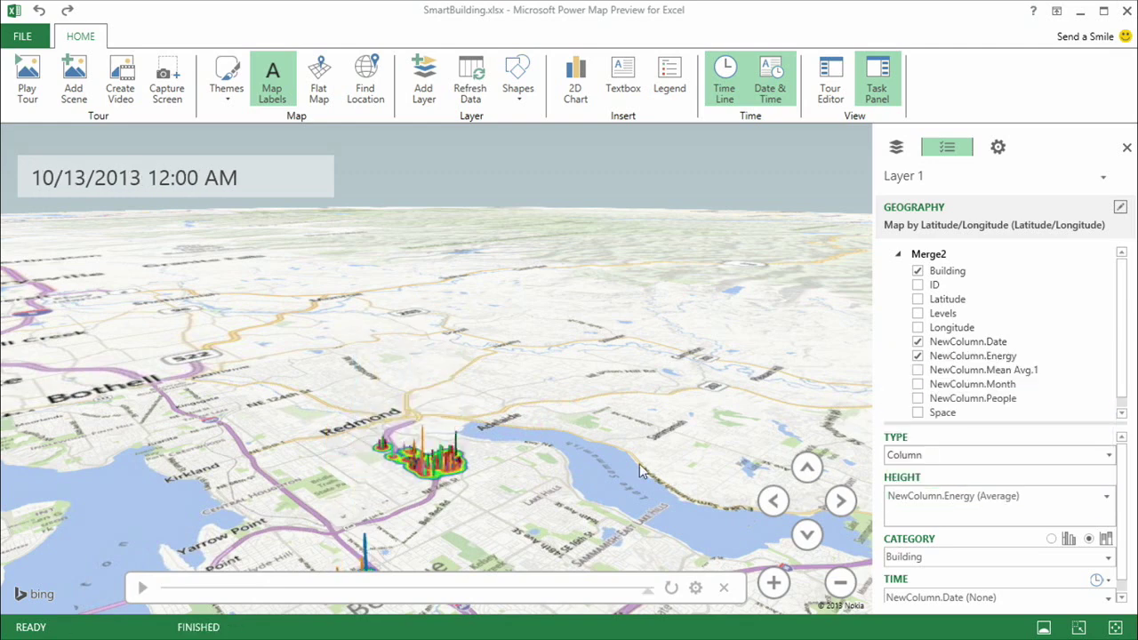
{"action": "left_click", "coordinate": [143, 589]}
{"action": "left_click", "coordinate": [143, 589]}
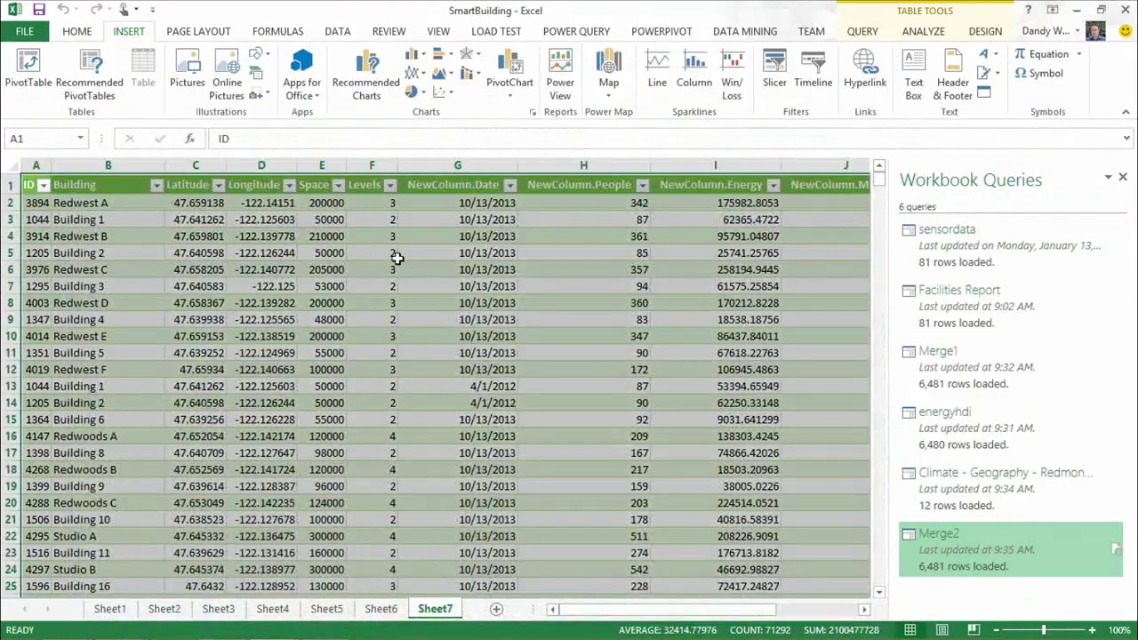
Switch to the MICROSOFT Team Site in Internet Explorer and look through the Power BI featured reports and questions
{"action": "mouse_move", "coordinate": [54, 633]}
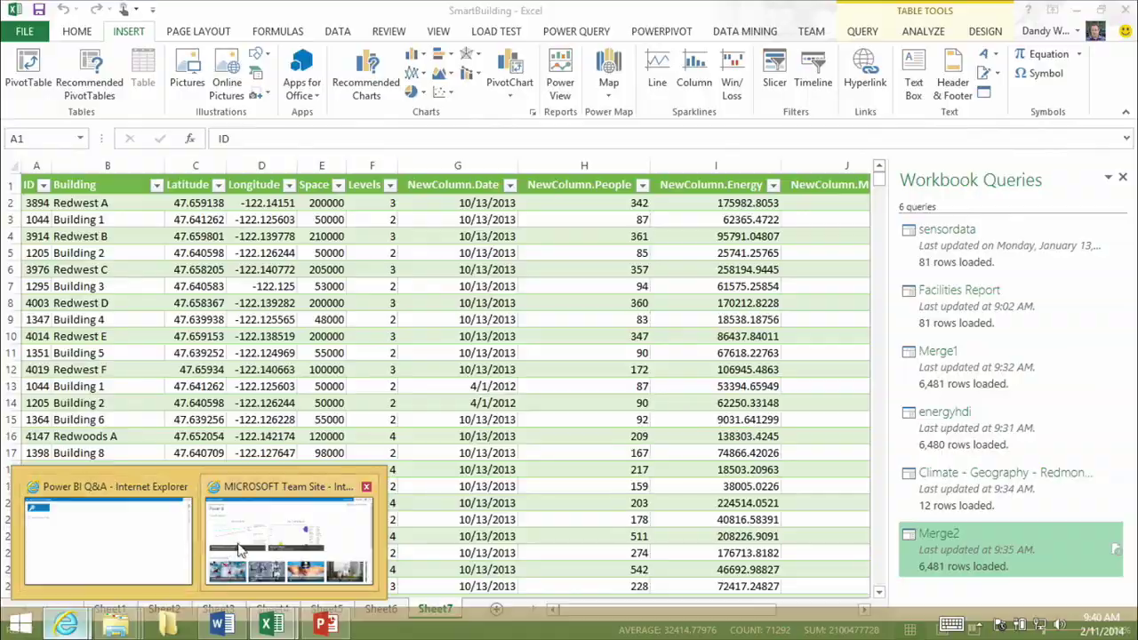
{"action": "left_click", "coordinate": [242, 531]}
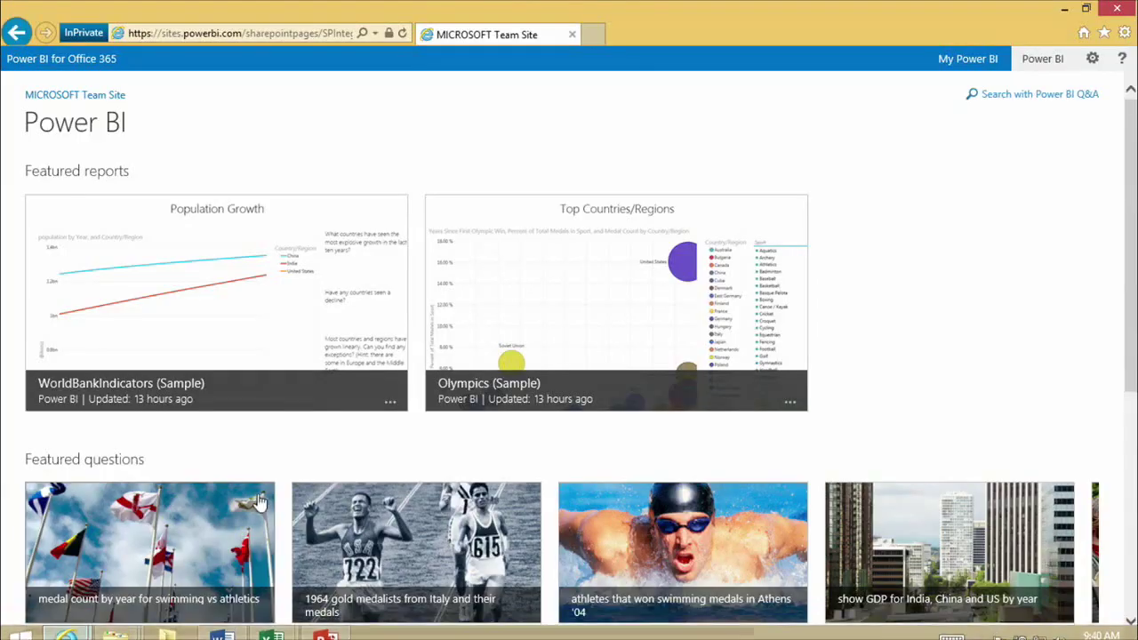
{"action": "scroll", "coordinate": [617, 146], "scroll_direction": "down", "scroll_amount": 5}
{"action": "scroll", "coordinate": [617, 146], "scroll_direction": "up", "scroll_amount": 3}
{"action": "scroll", "coordinate": [617, 146], "scroll_direction": "up", "scroll_amount": 2}
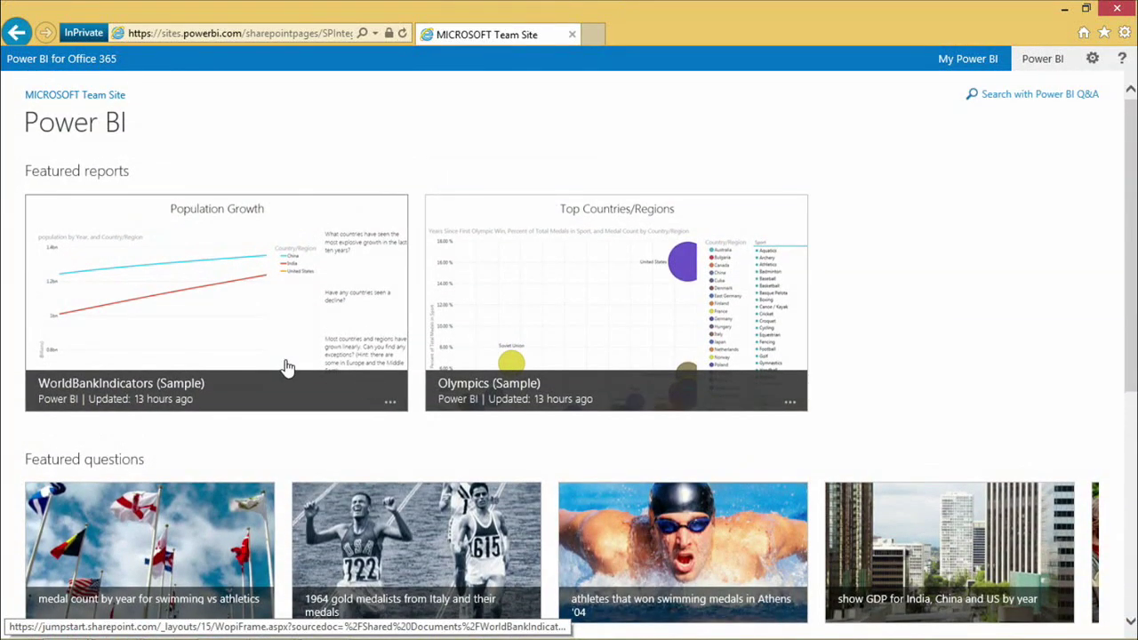
Look over the Documents section of the Power BI site and switch to the Power BI Q&A window
{"action": "scroll", "coordinate": [360, 303], "scroll_direction": "down", "scroll_amount": 2}
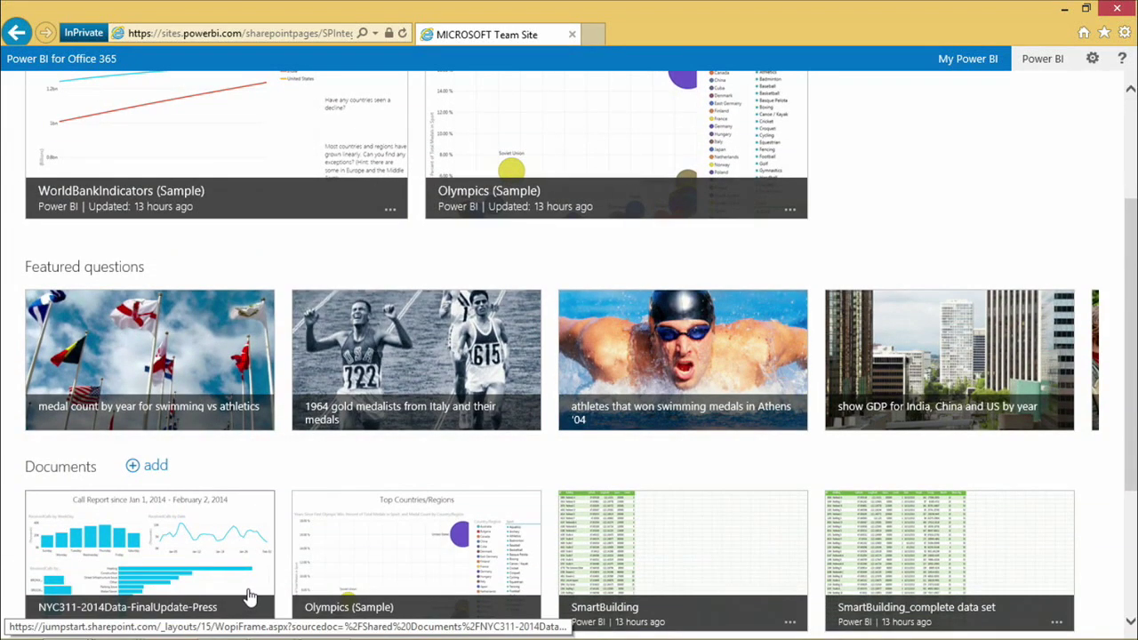
{"action": "scroll", "coordinate": [250, 597], "scroll_direction": "down", "scroll_amount": 1}
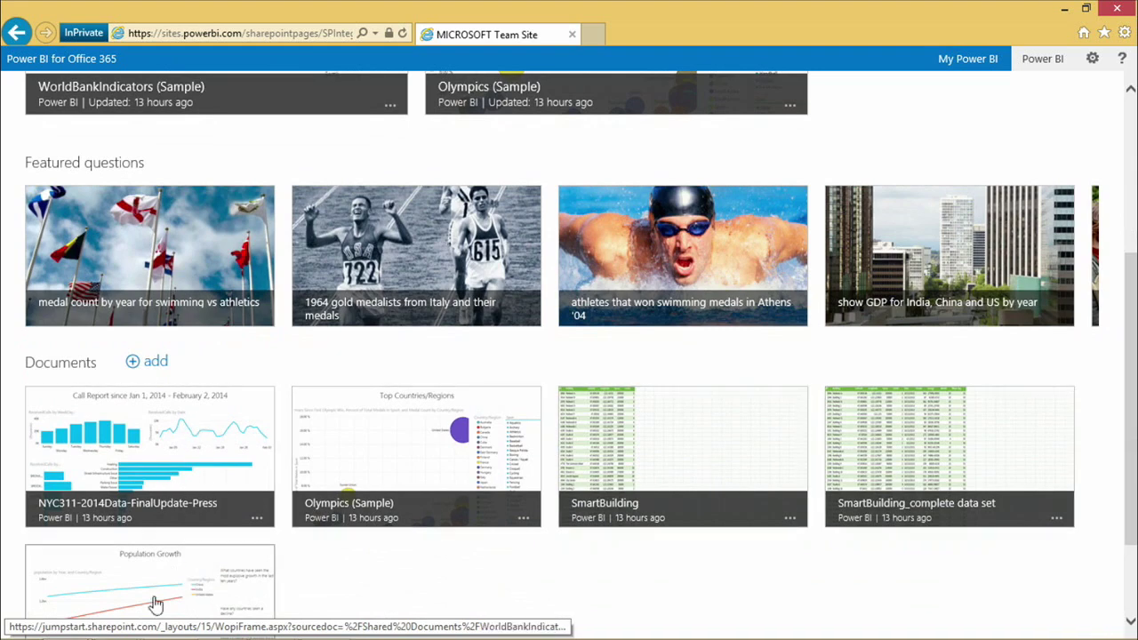
{"action": "mouse_move", "coordinate": [66, 623]}
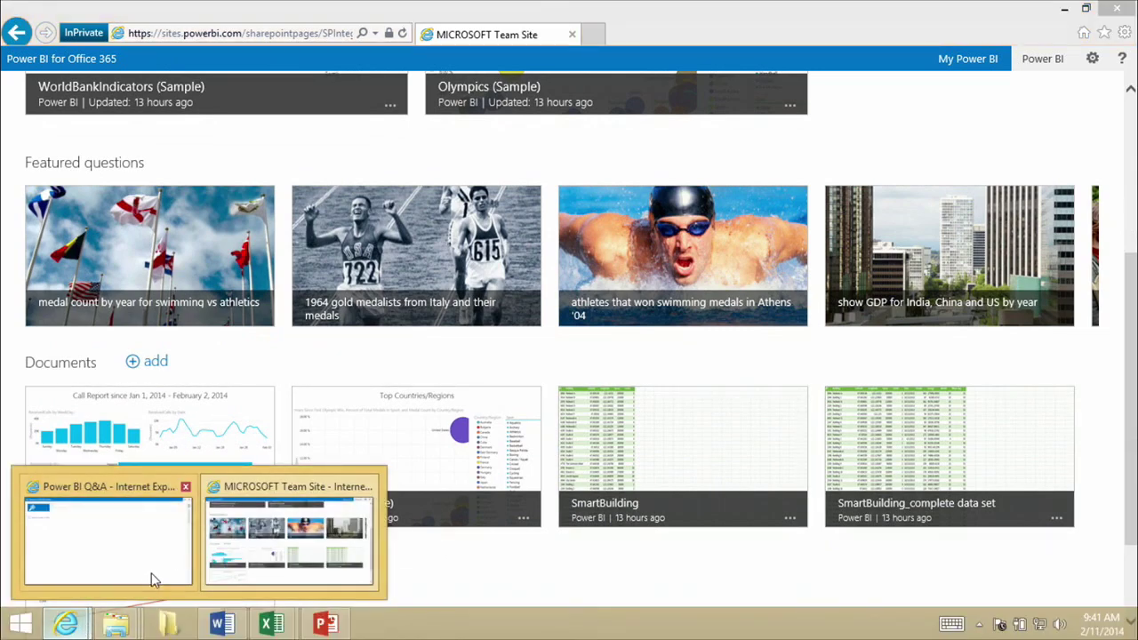
{"action": "left_click", "coordinate": [151, 573]}
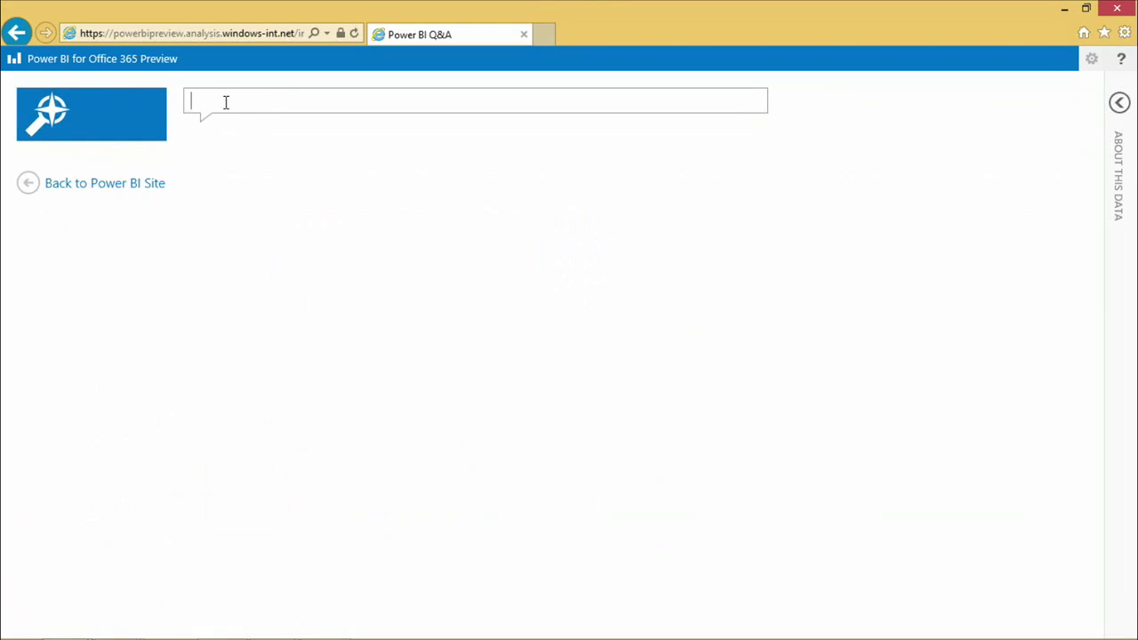
Ask the question "total energy by date" in Power BI Q&A
{"action": "type", "text": "total energy"}
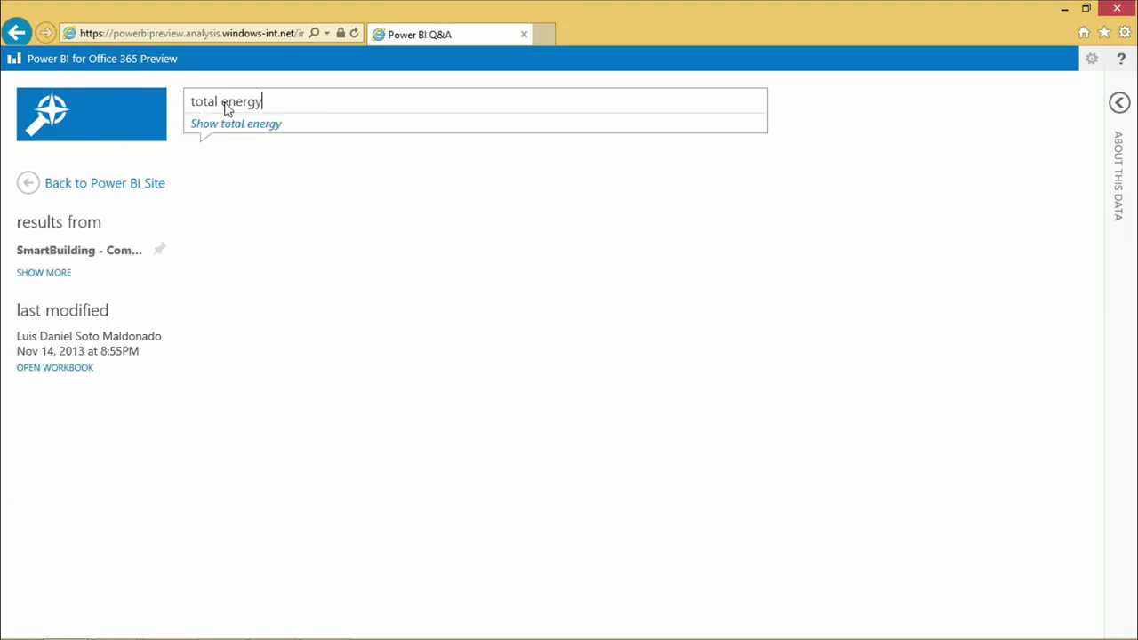
{"action": "type", "text": "byh"}
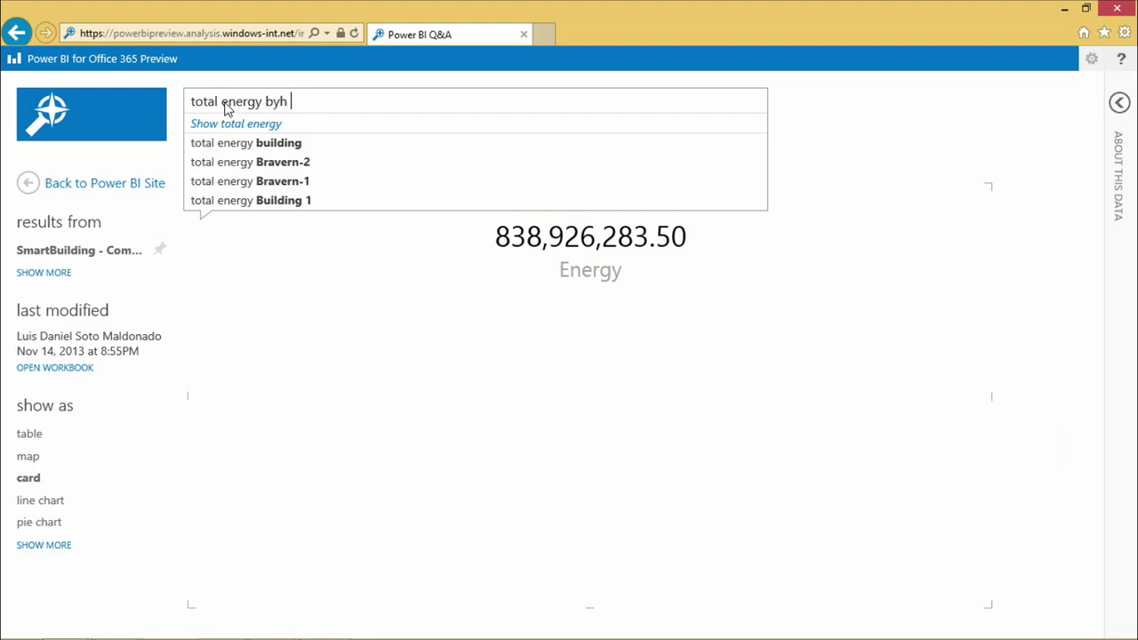
{"action": "key", "text": "BackSpace"}
{"action": "type", "text": "date"}
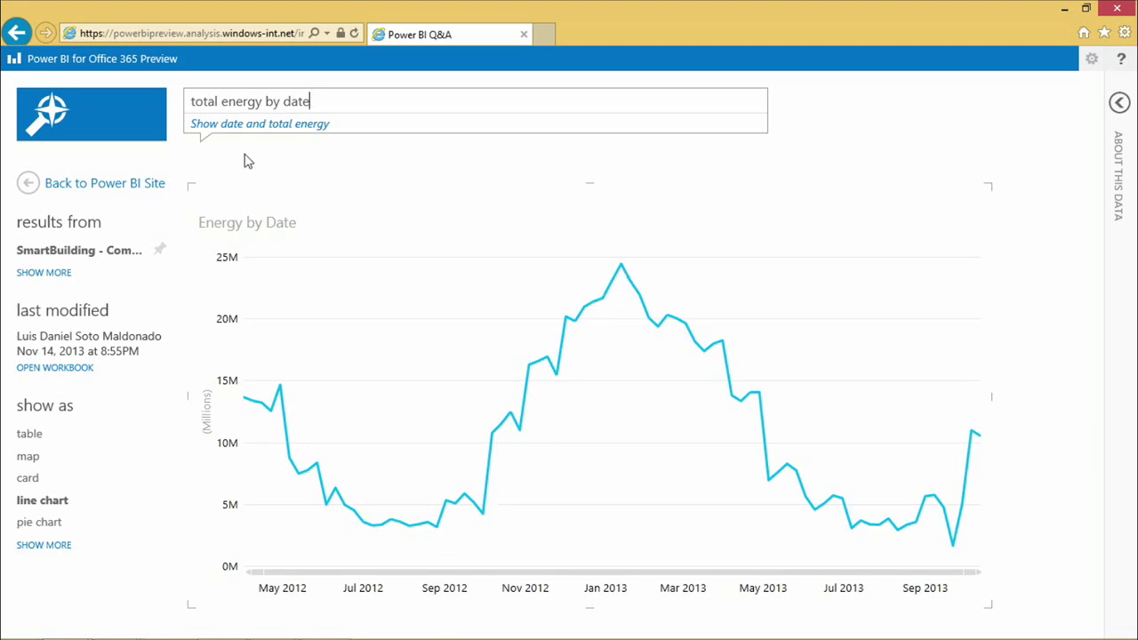
Change the Q&A question to "total energy by building"
{"action": "double_click", "coordinate": [322, 104]}
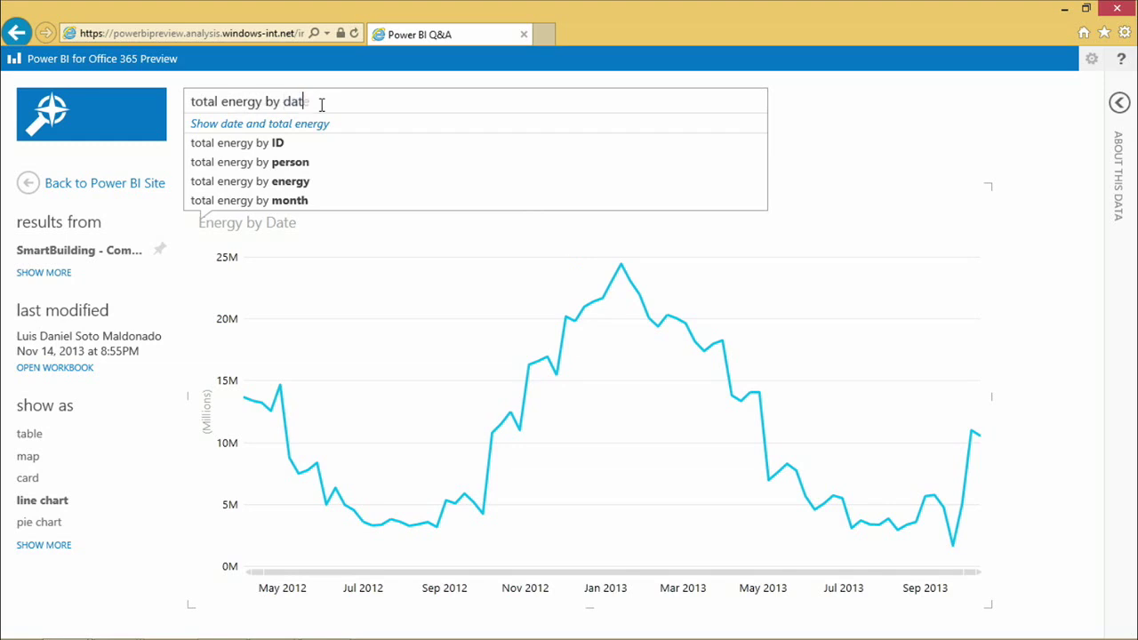
{"action": "key", "text": "BackSpace"}
{"action": "key", "text": "BackSpace"}
{"action": "key", "text": "BackSpace"}
{"action": "key", "text": "BackSpace"}
{"action": "key", "text": "BackSpace"}
{"action": "key", "text": "BackSpace"}
{"action": "key", "text": "BackSpace"}
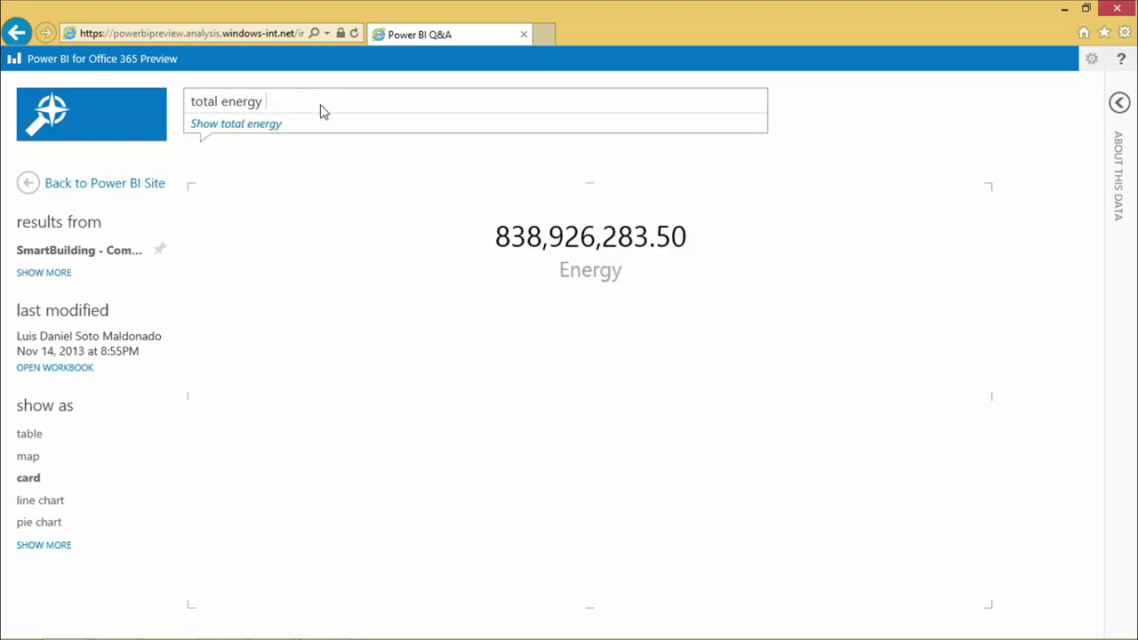
{"action": "type", "text": "by building"}
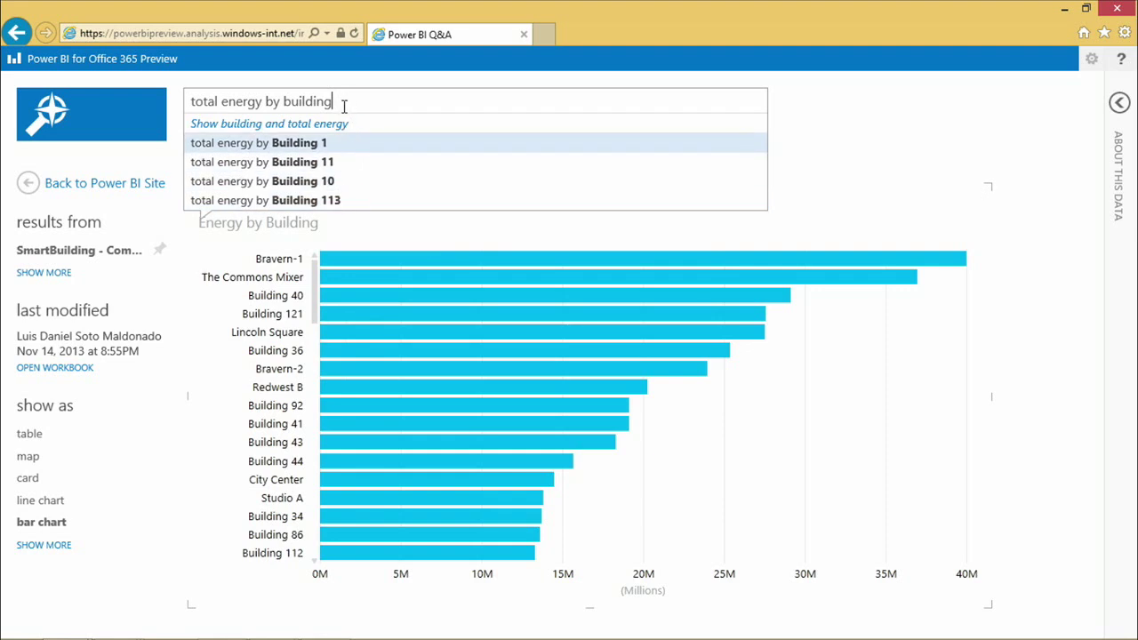
Change the question to "total energy vs people by building" and inspect the outlying buildings on the scatter chart
{"action": "double_click", "coordinate": [261, 102]}
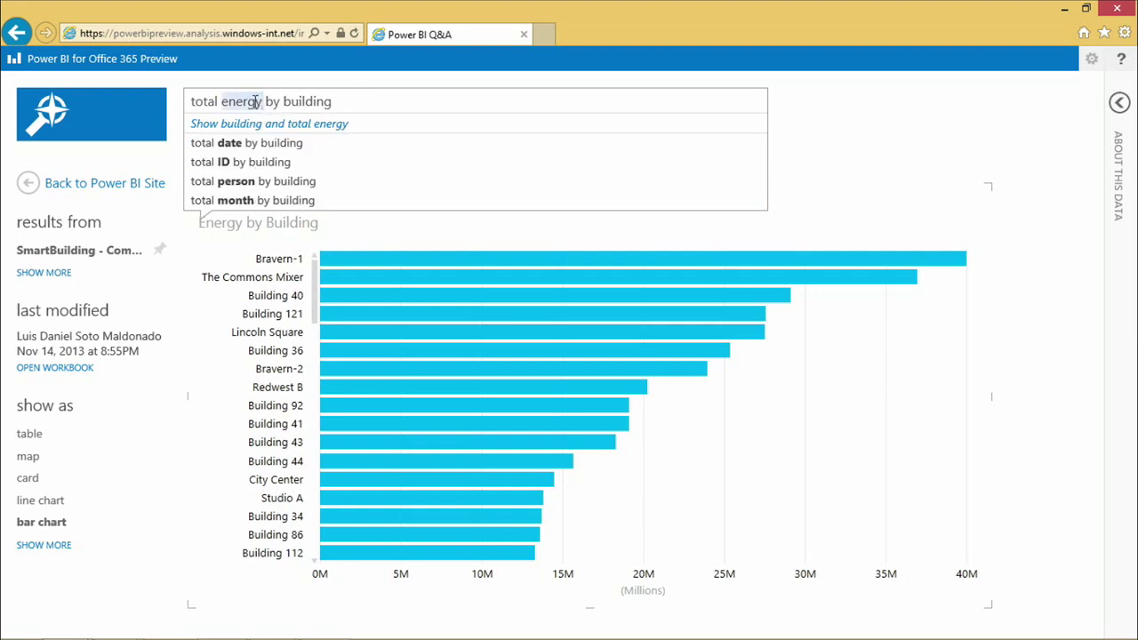
{"action": "left_click", "coordinate": [263, 101]}
{"action": "type", "text": "vd"}
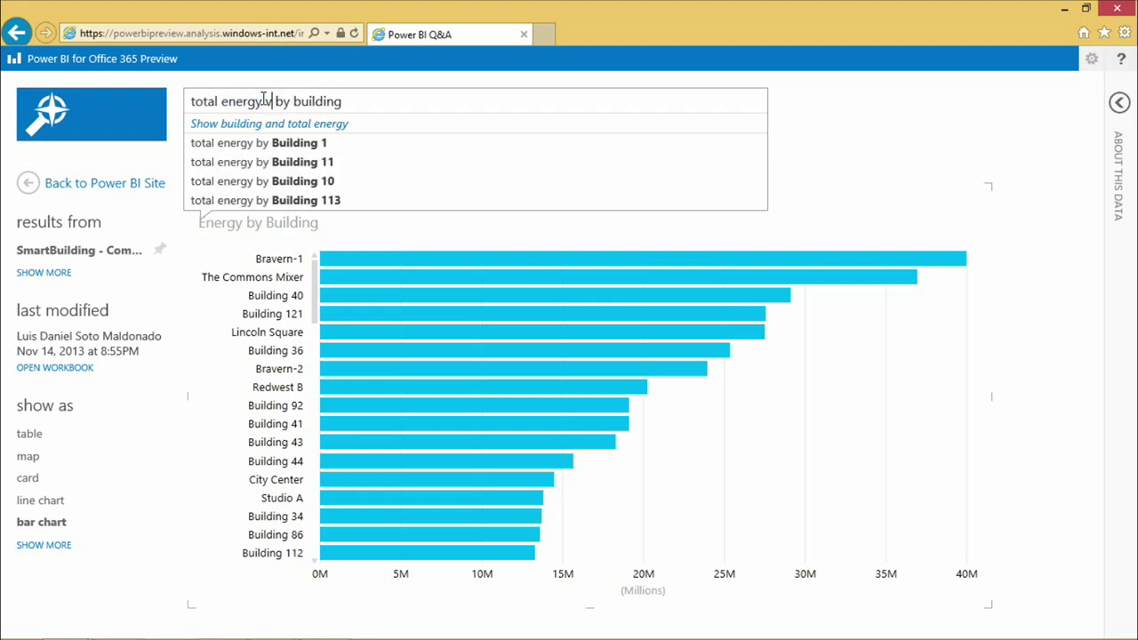
{"action": "key", "text": "BackSpace"}
{"action": "key", "text": "BackSpace"}
{"action": "type", "text": "vs [ep"}
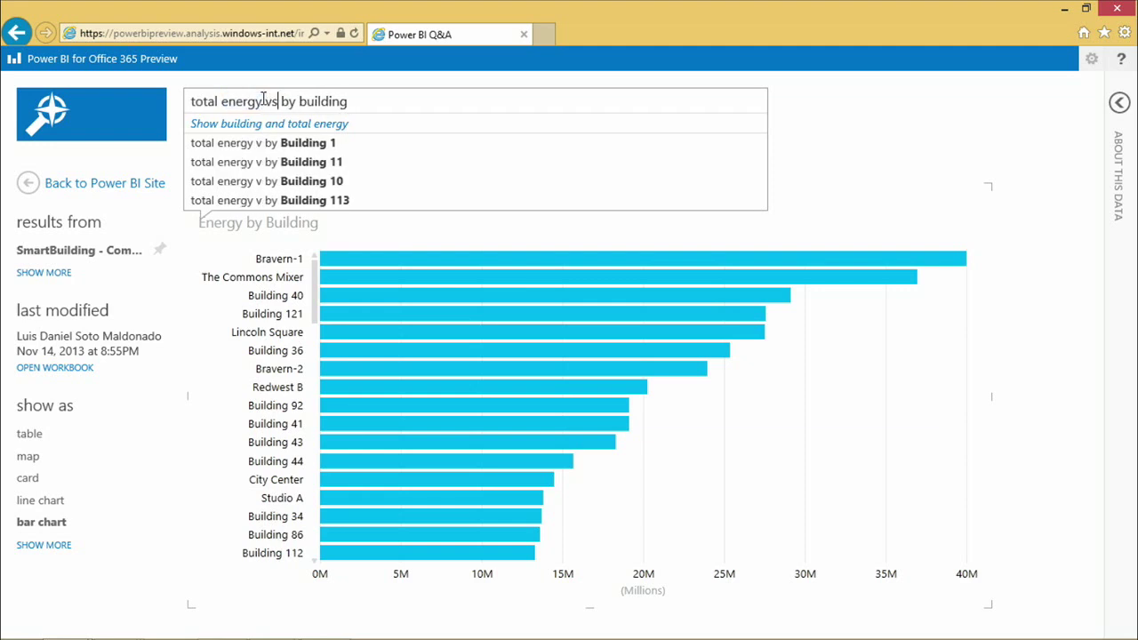
{"action": "key", "text": "BackSpace"}
{"action": "key", "text": "BackSpace"}
{"action": "key", "text": "BackSpace"}
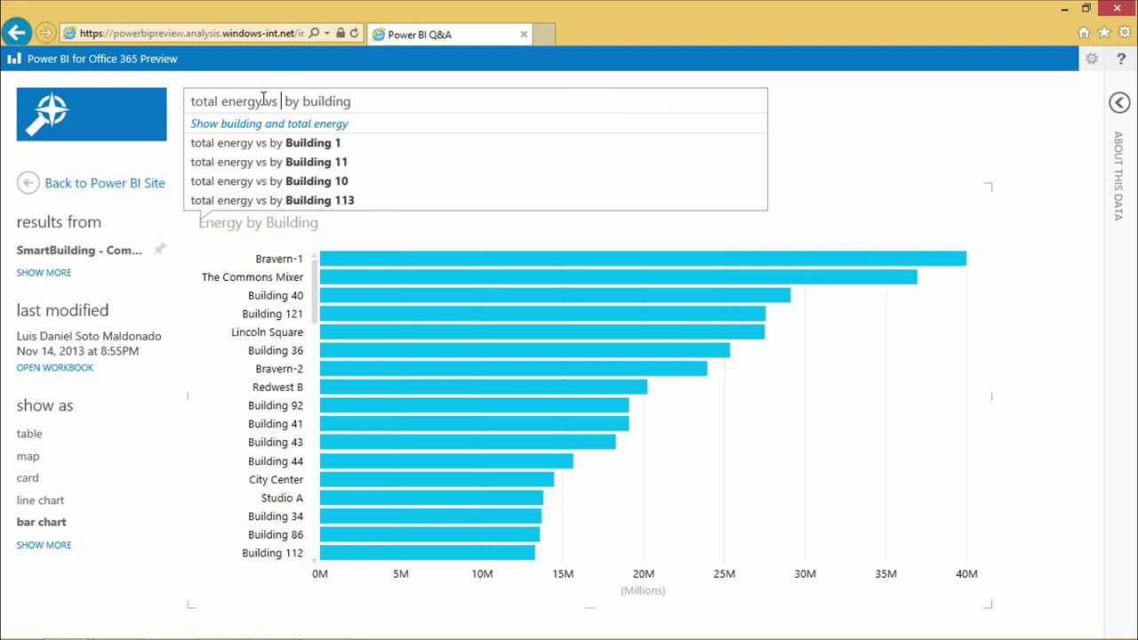
{"action": "type", "text": "people"}
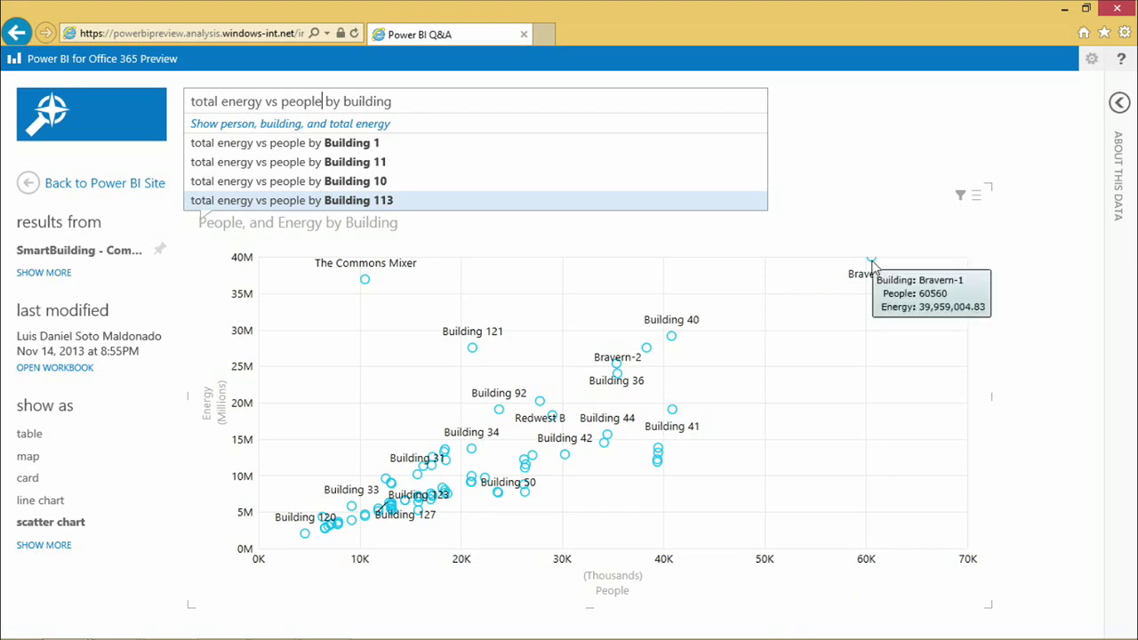
{"action": "mouse_move", "coordinate": [872, 264]}
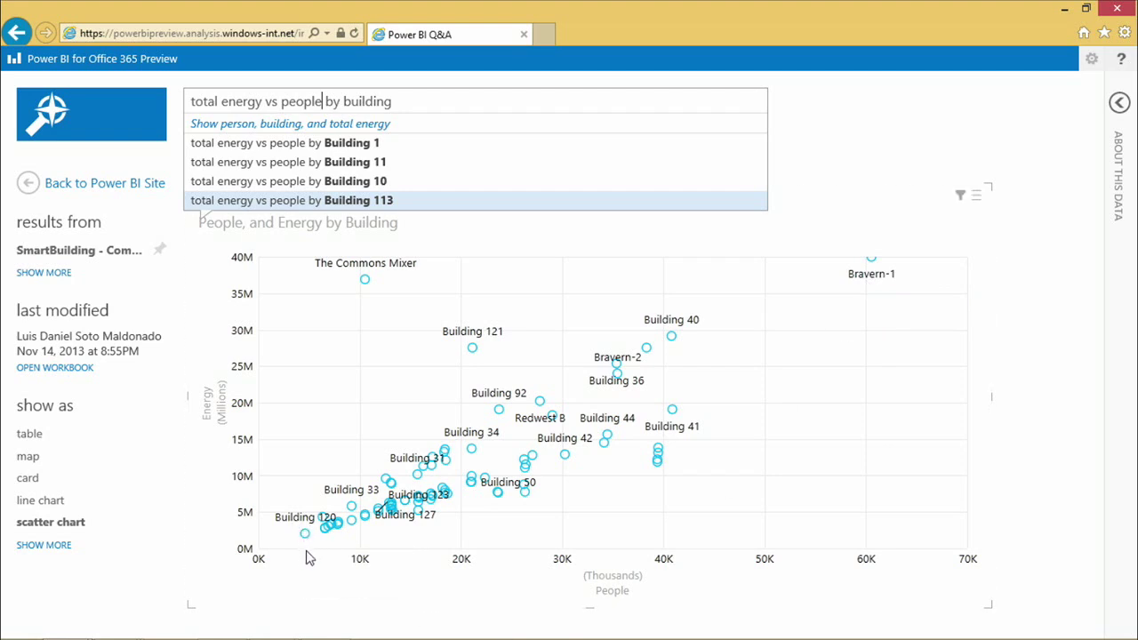
{"action": "mouse_move", "coordinate": [302, 543]}
{"action": "mouse_move", "coordinate": [477, 351]}
{"action": "mouse_move", "coordinate": [365, 283]}
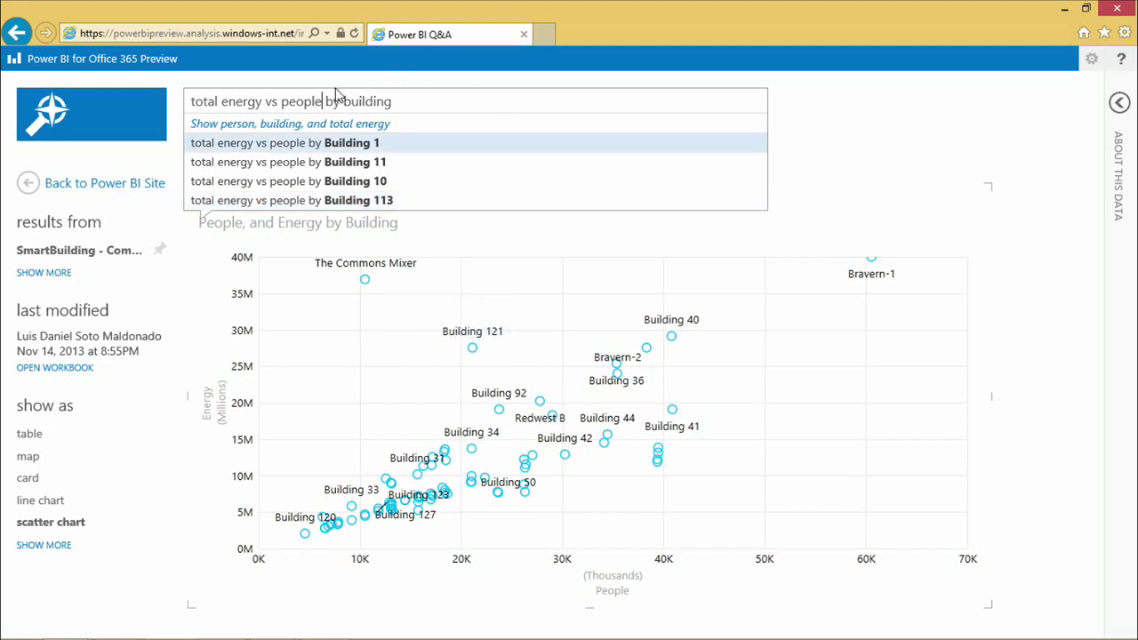
Narrow the question to two buildings so it reads "total energy vs people by building 121 vs building 109"
{"action": "double_click", "coordinate": [391, 101]}
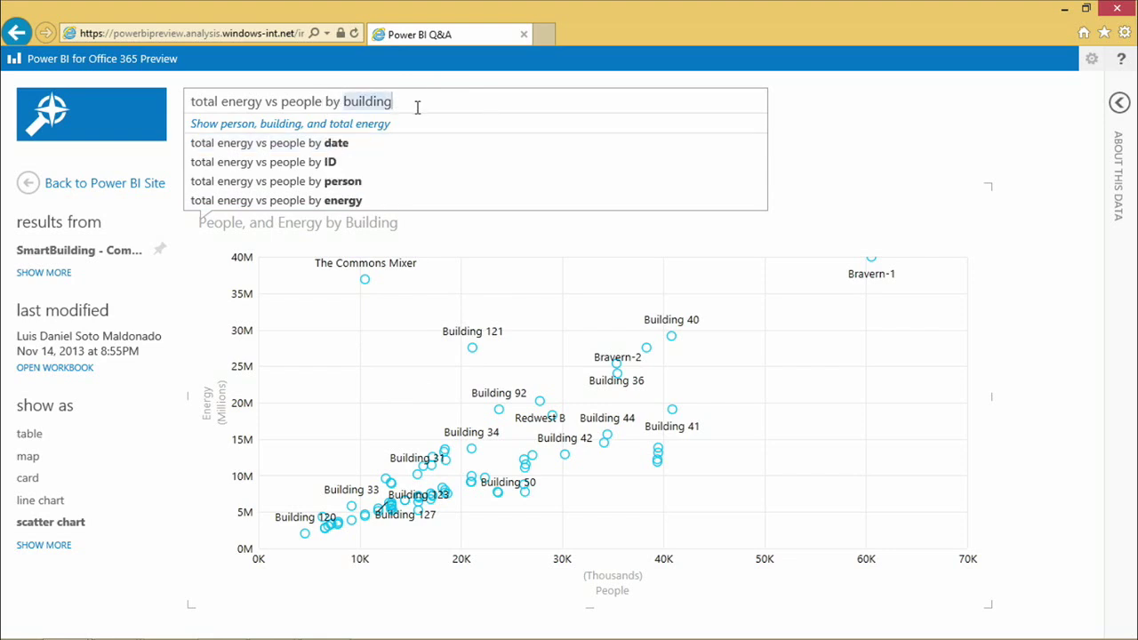
{"action": "left_click", "coordinate": [417, 107]}
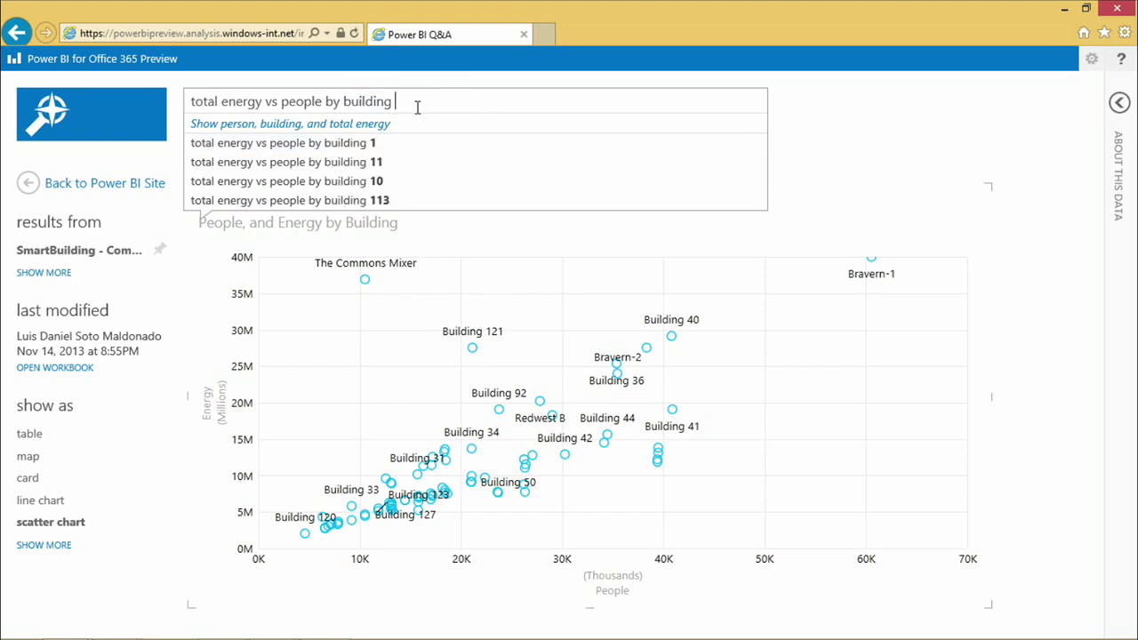
{"action": "type", "text": "121"}
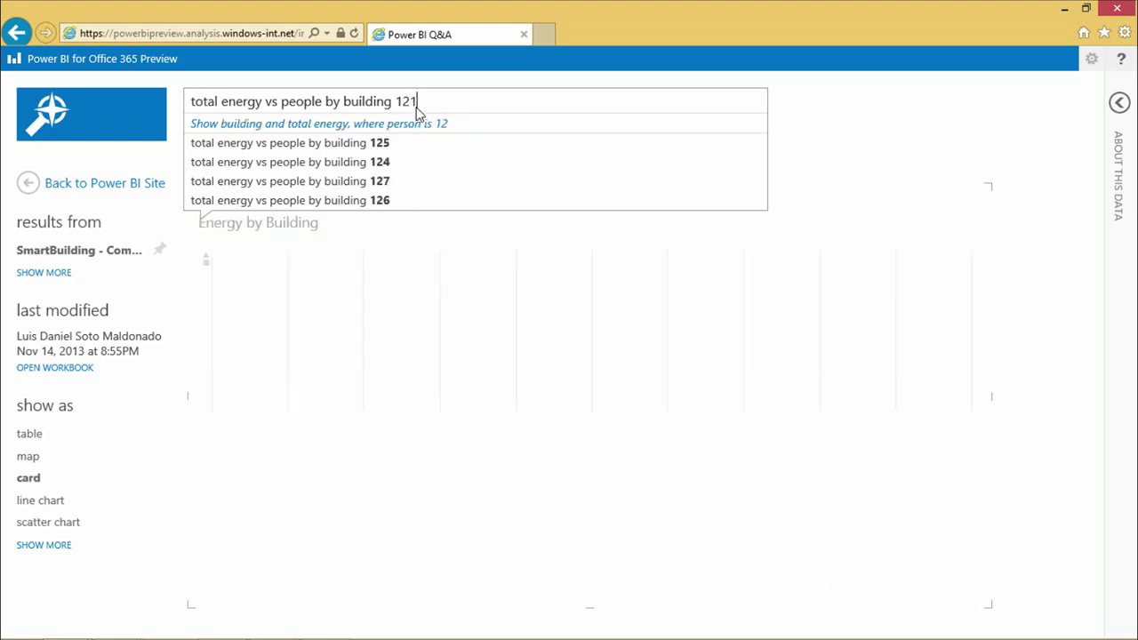
{"action": "type", "text": " vs bio;dom"}
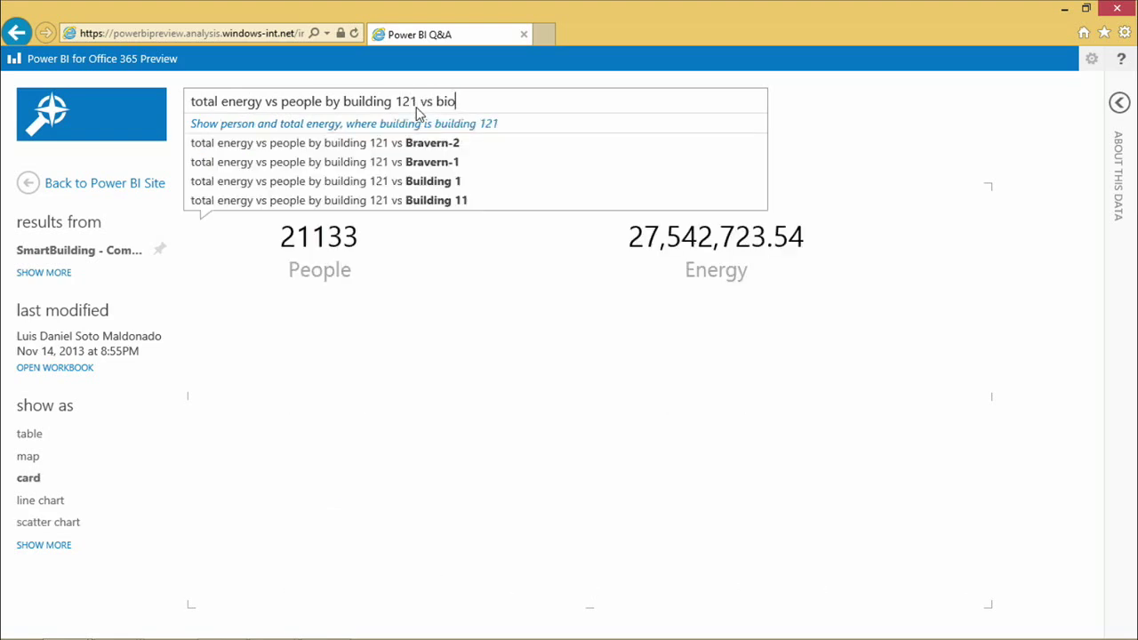
{"action": "key", "text": "BackSpace"}
{"action": "key", "text": "BackSpace"}
{"action": "key", "text": "BackSpace"}
{"action": "key", "text": "BackSpace"}
{"action": "key", "text": "BackSpace"}
{"action": "key", "text": "BackSpace"}
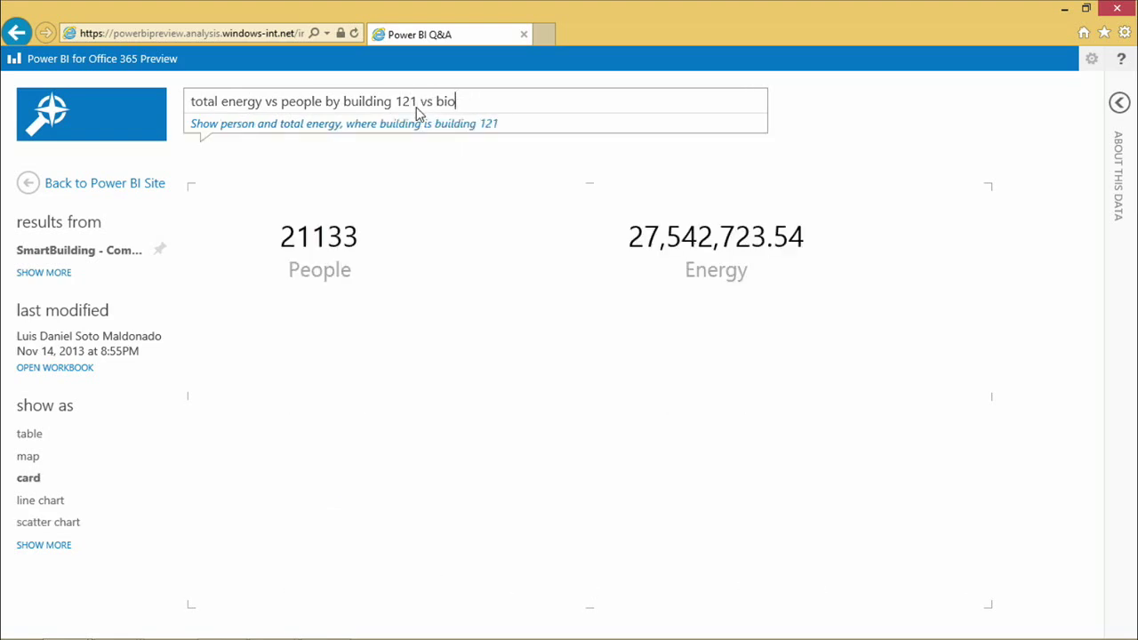
{"action": "type", "text": "uilding"}
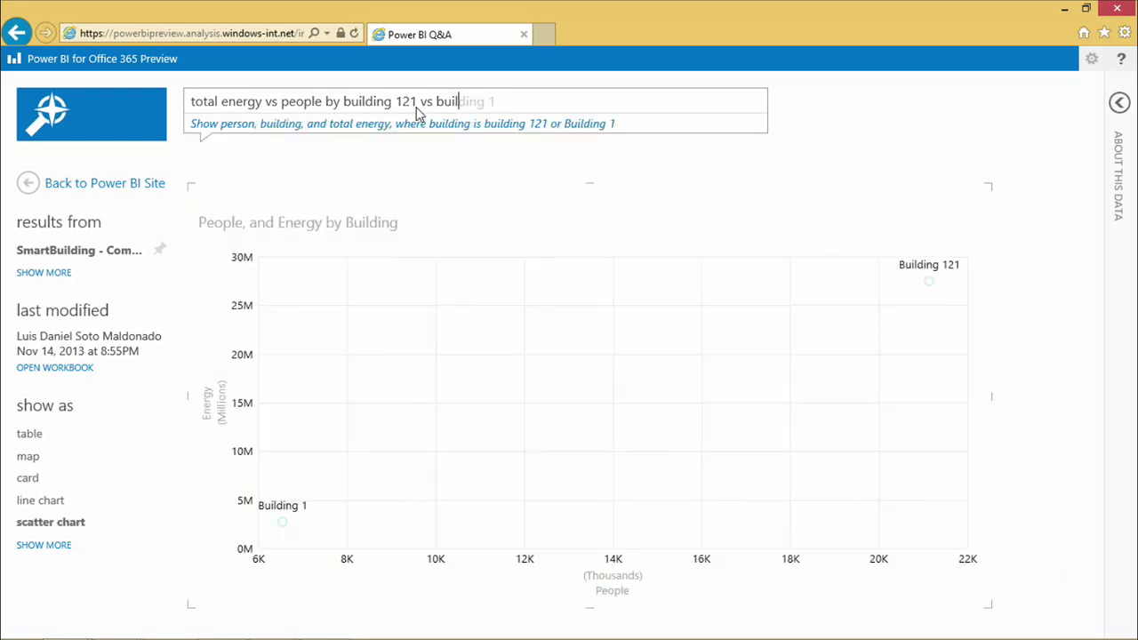
{"action": "type", "text": " 109"}
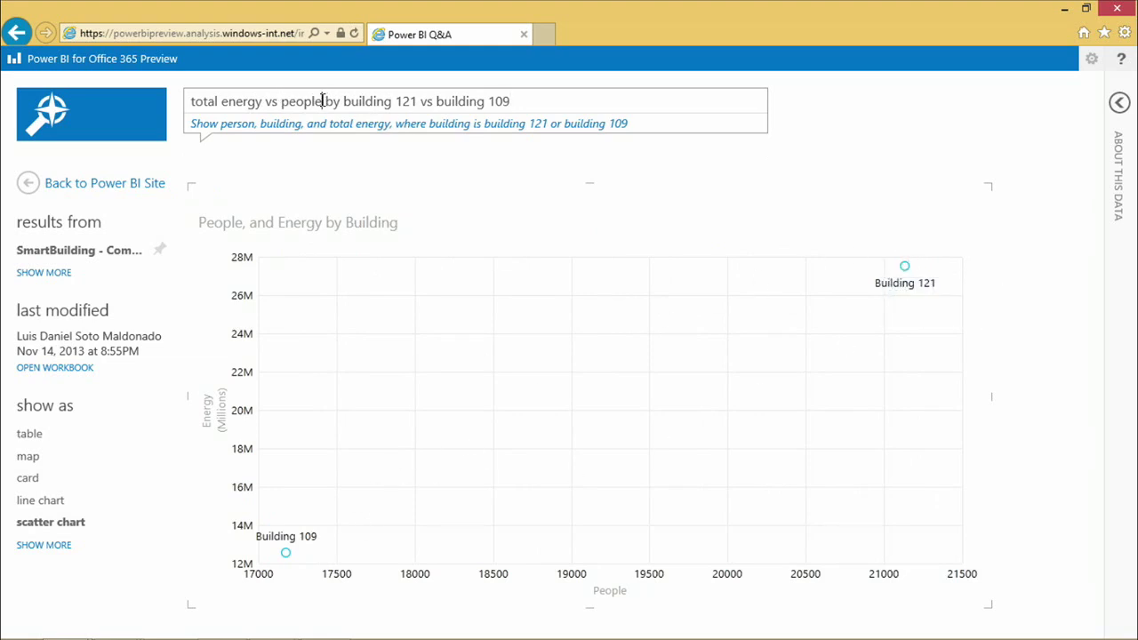
Replace "vs people" with "by date" in the question to compare the two buildings' energy over time
{"action": "left_click_drag", "start_coordinate": [320, 101], "coordinate": [273, 104]}
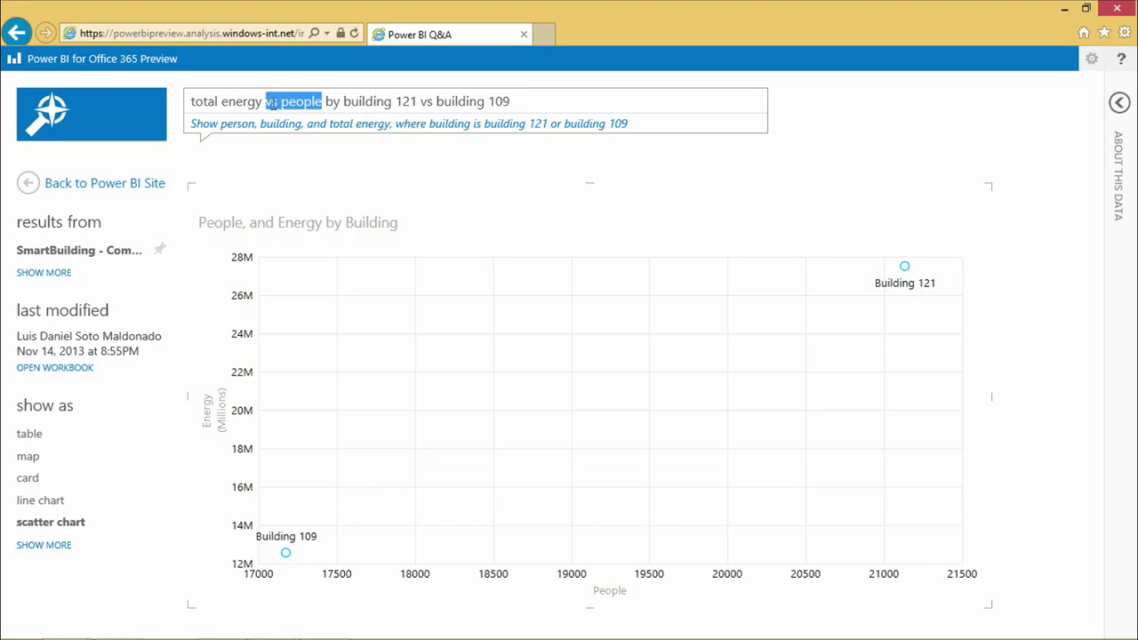
{"action": "type", "text": "by date"}
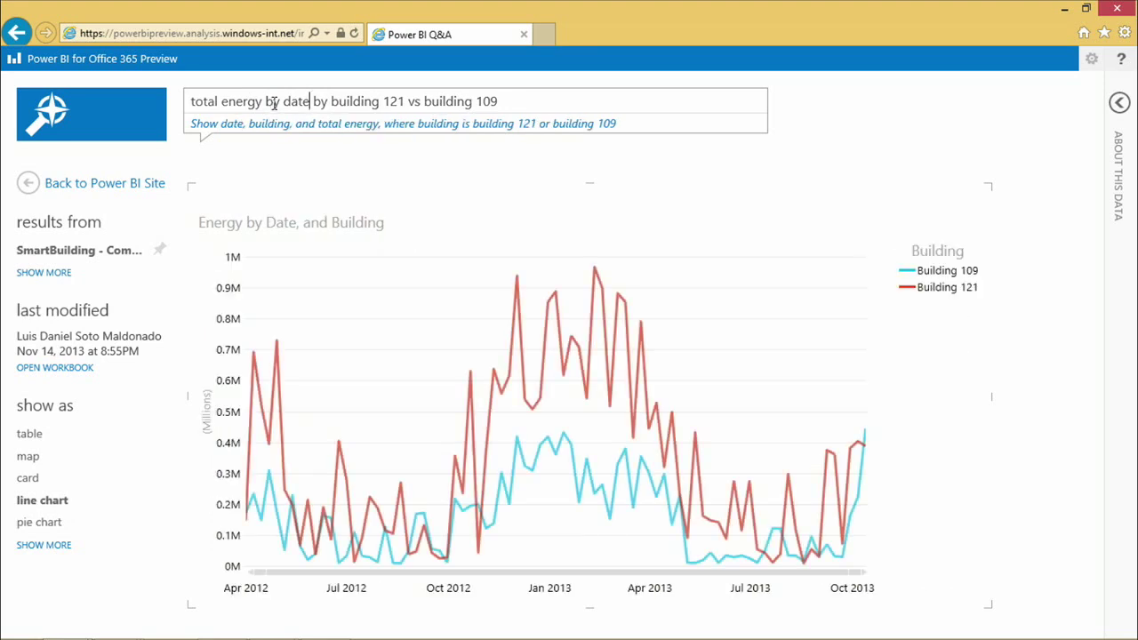